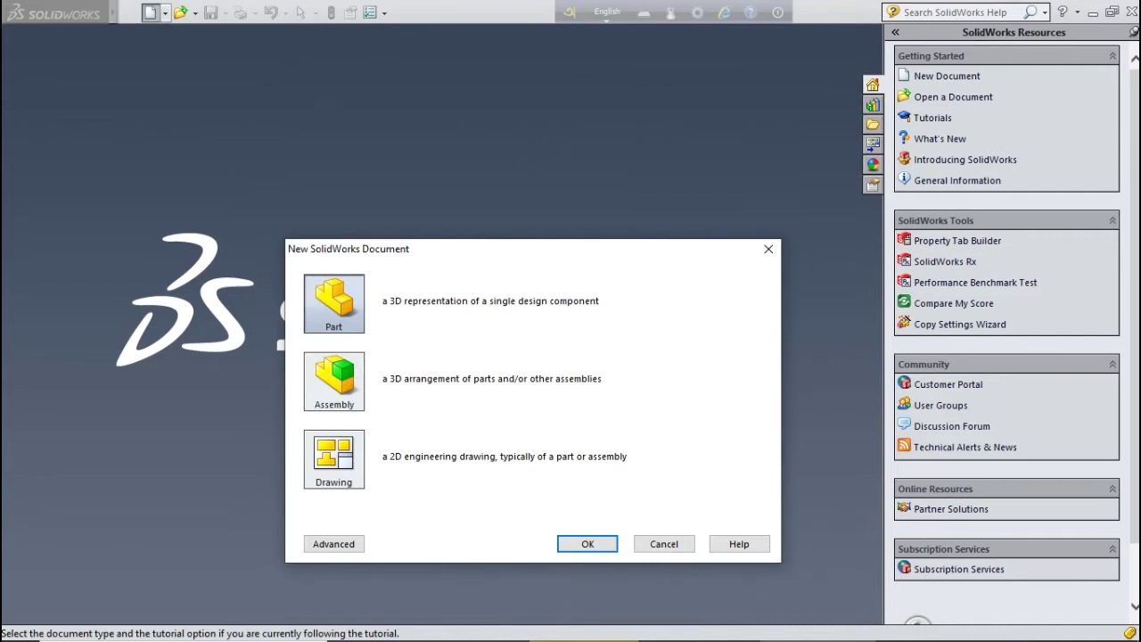
Create a new Part document, Part1
key("Return")
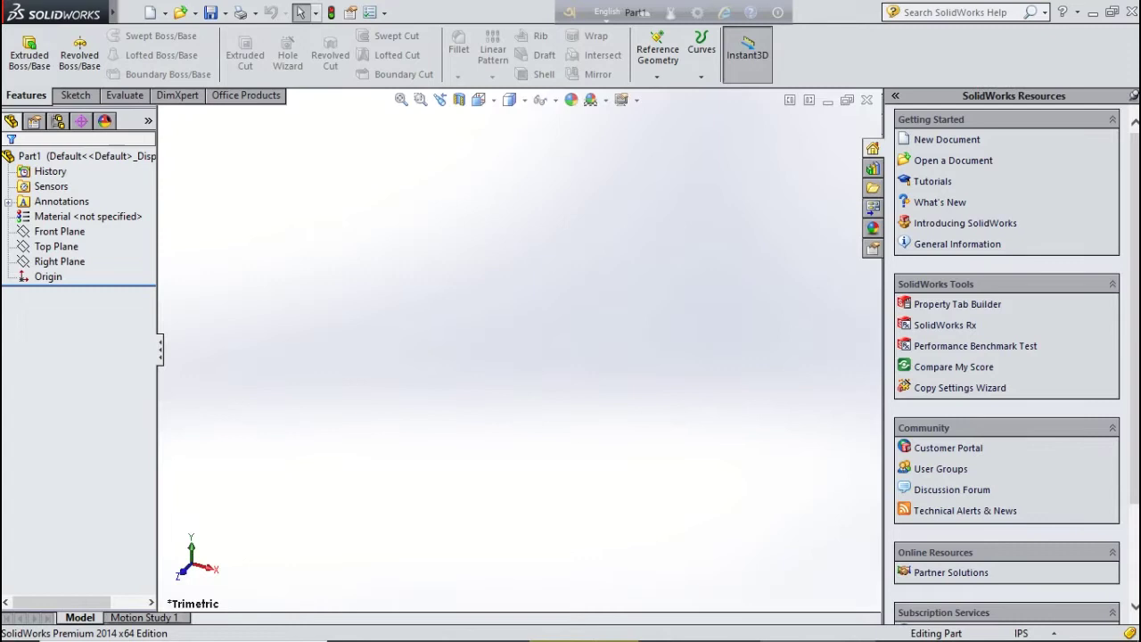
Start an extruded boss and draw a rectangle around the origin on the Front Plane
left_click(30, 53)
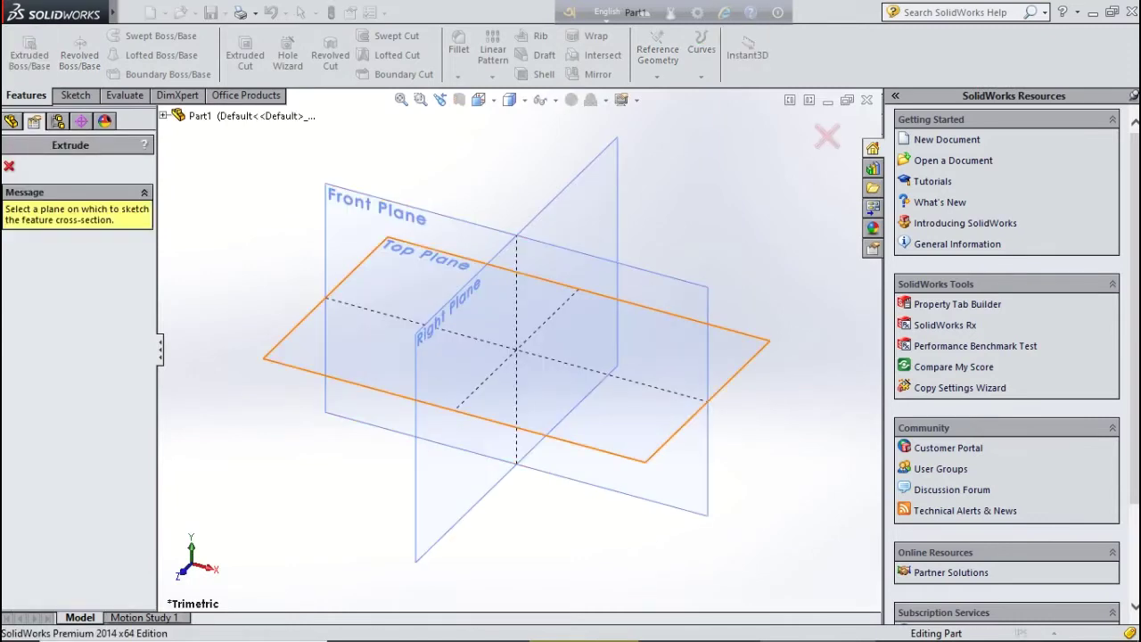
left_click(374, 214)
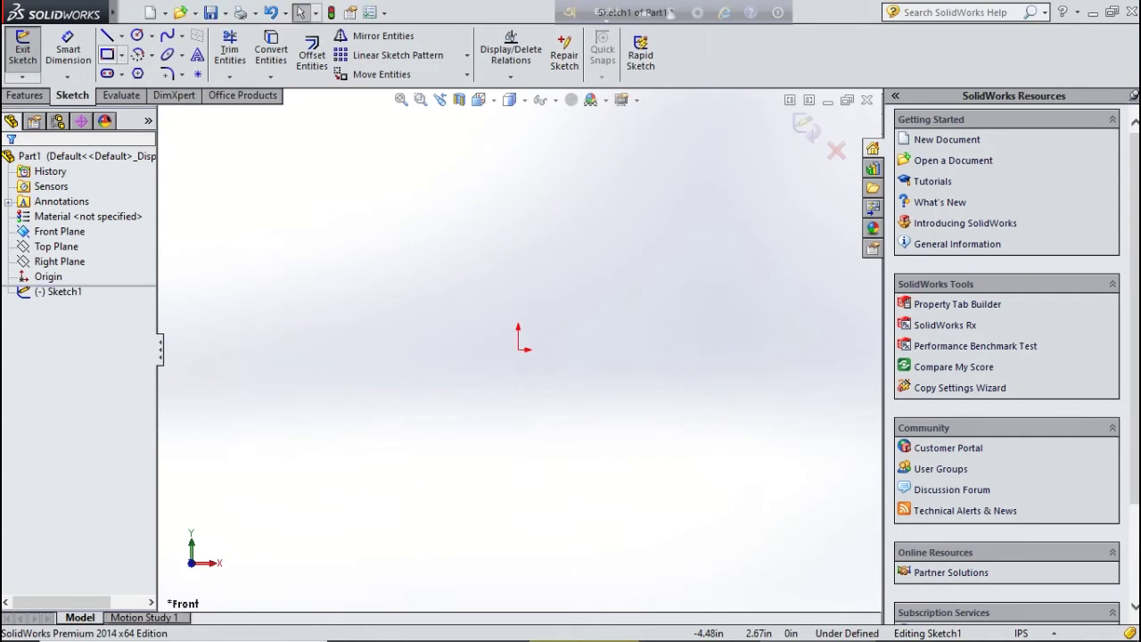
left_click(106, 54)
mouse_move(413, 283)
left_mouse_down()
mouse_move(649, 363)
mouse_move(729, 374)
left_mouse_up()
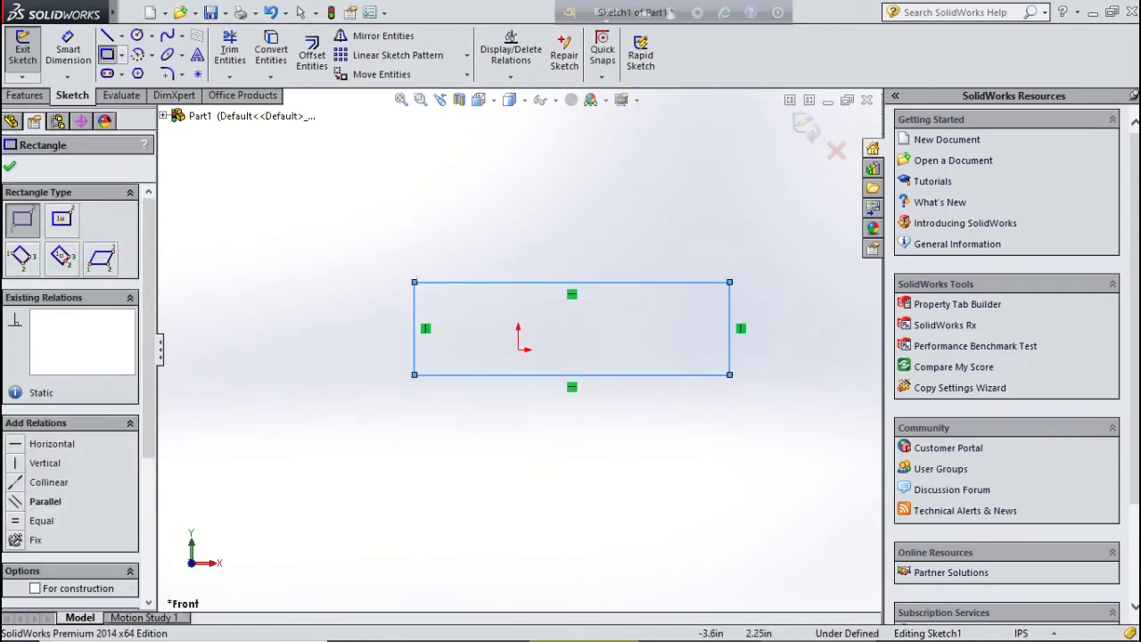
key("Escape")
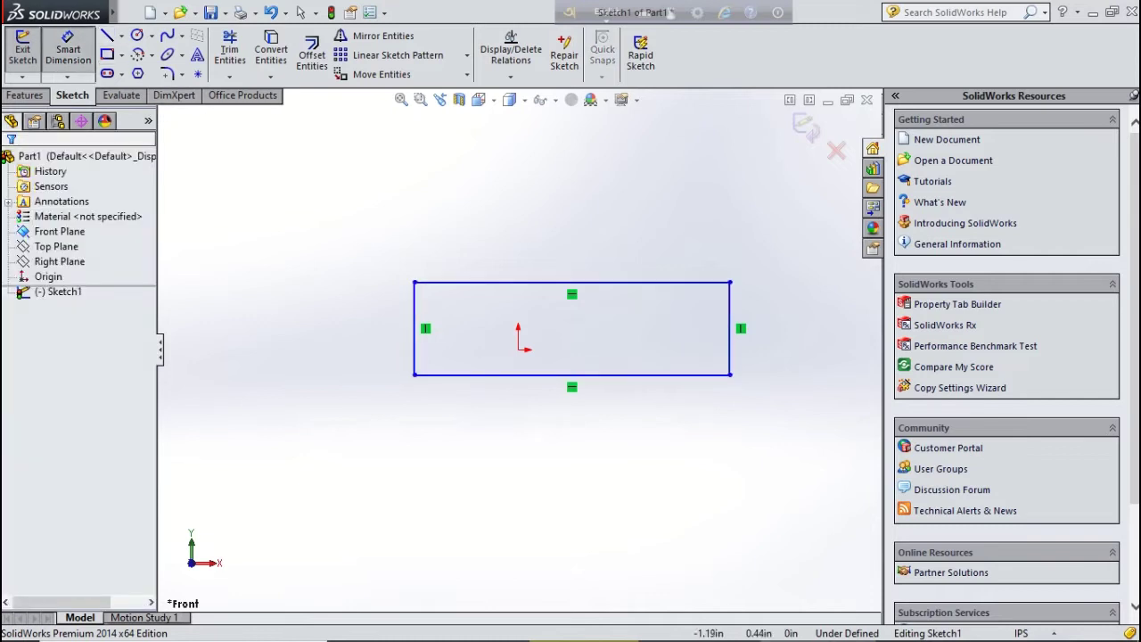
Dimension the rectangle 20 tall and 110 wide
left_click(413, 328)
left_click(281, 276)
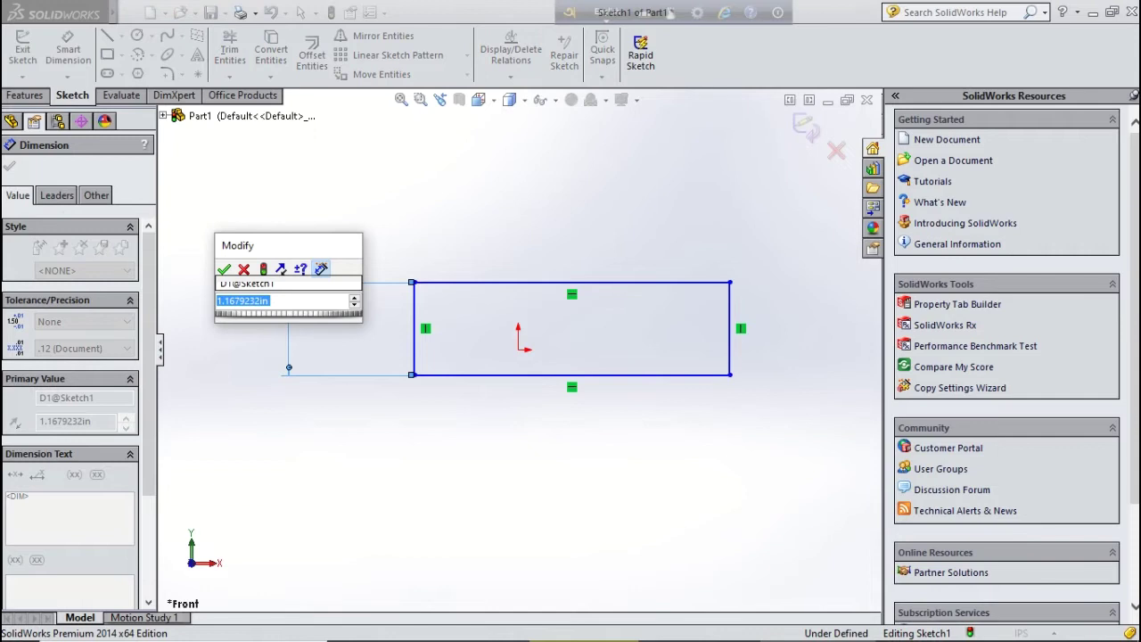
type("20")
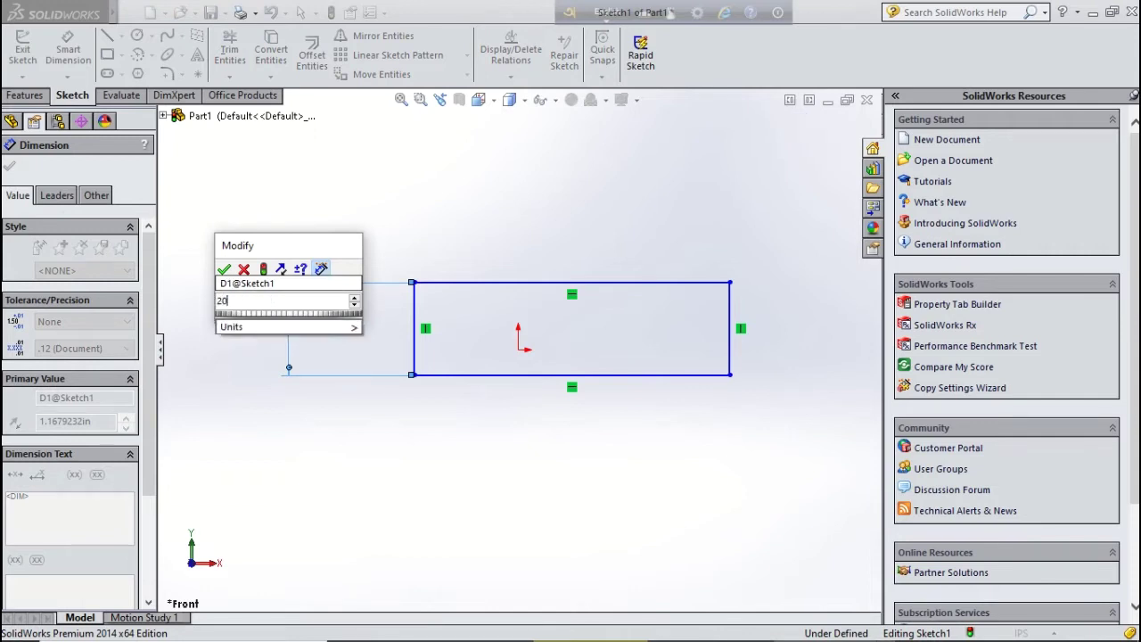
key("Return")
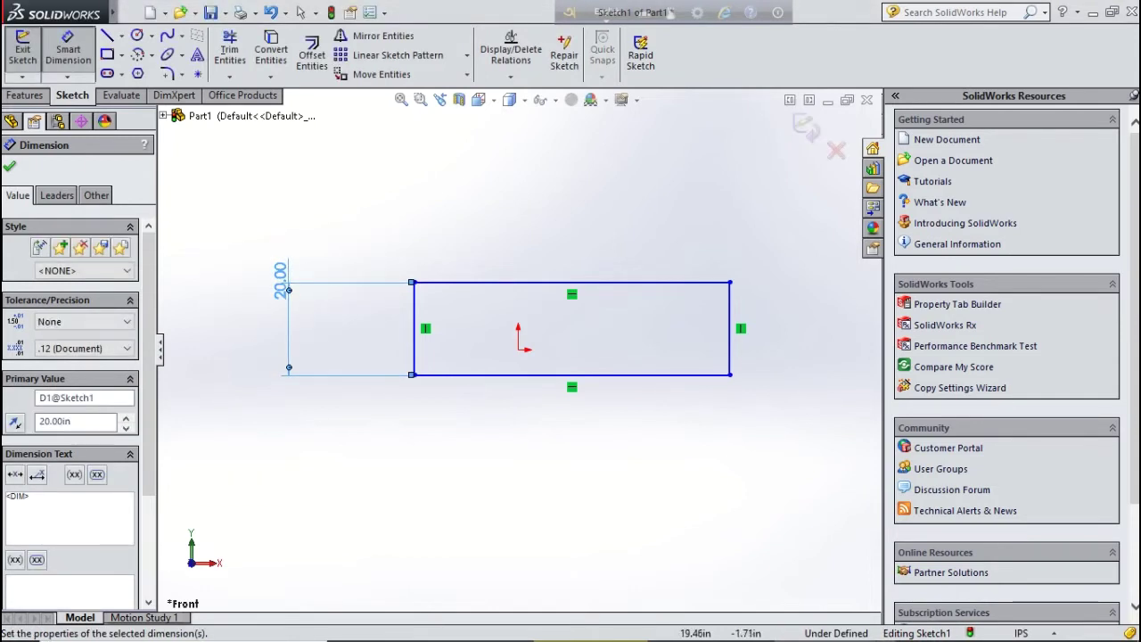
left_click(571, 374)
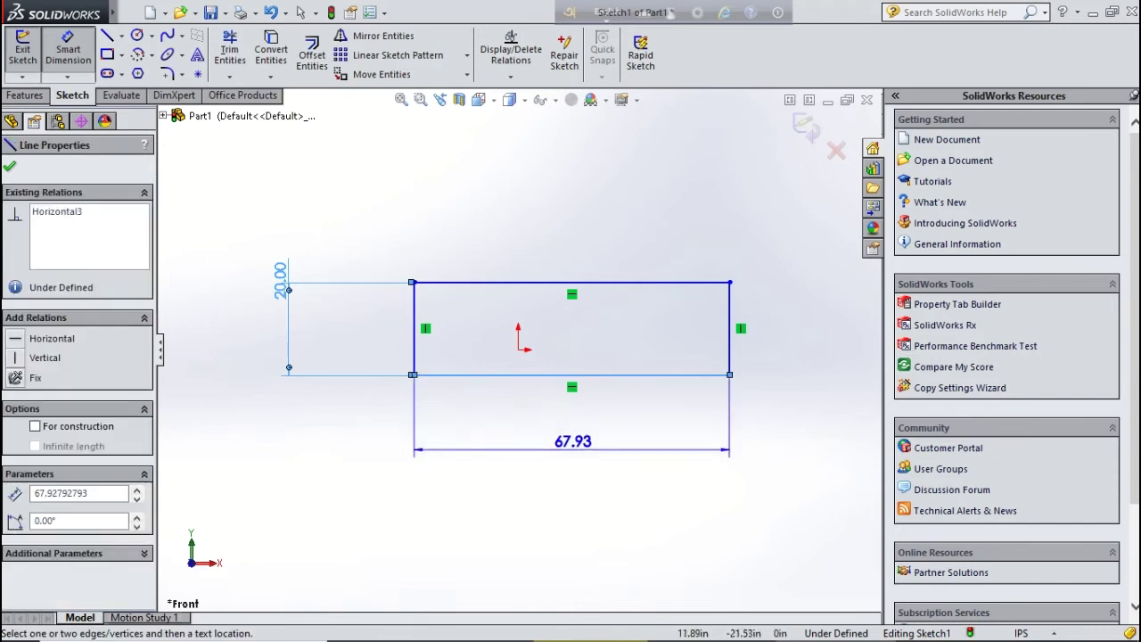
left_click(572, 450)
type("110")
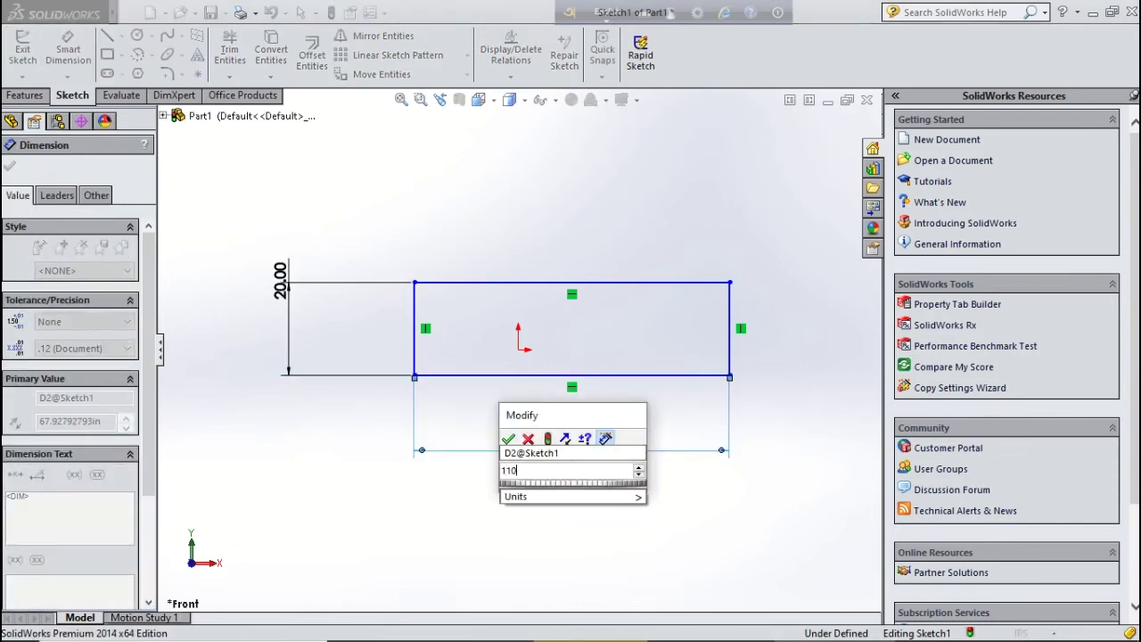
key("Return")
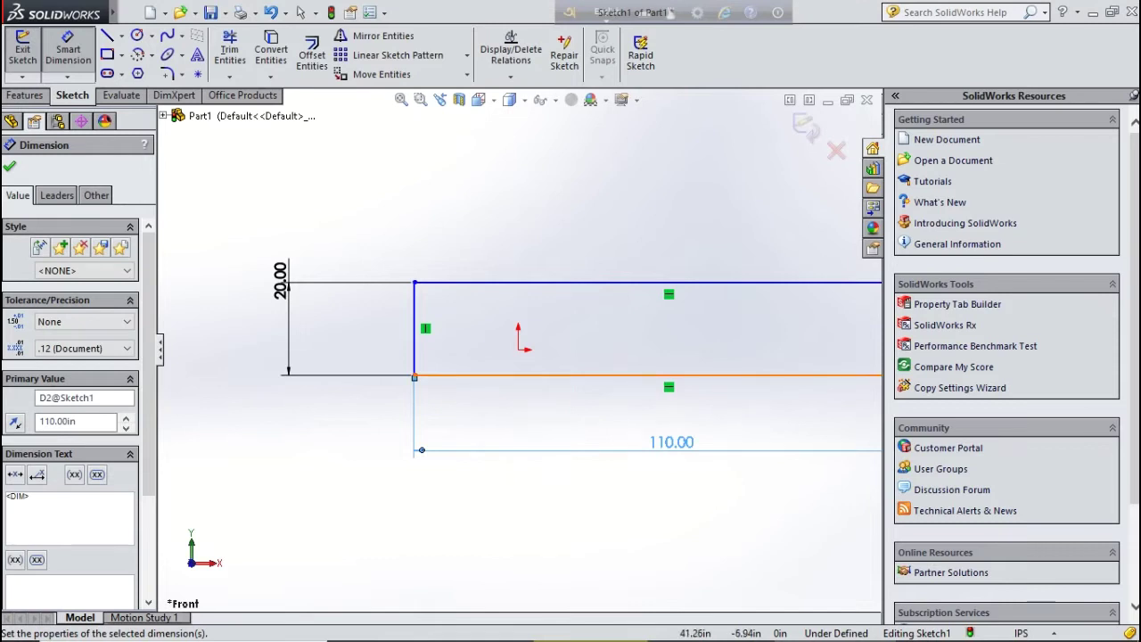
scroll(783, 397, "down", 2)
key("f")
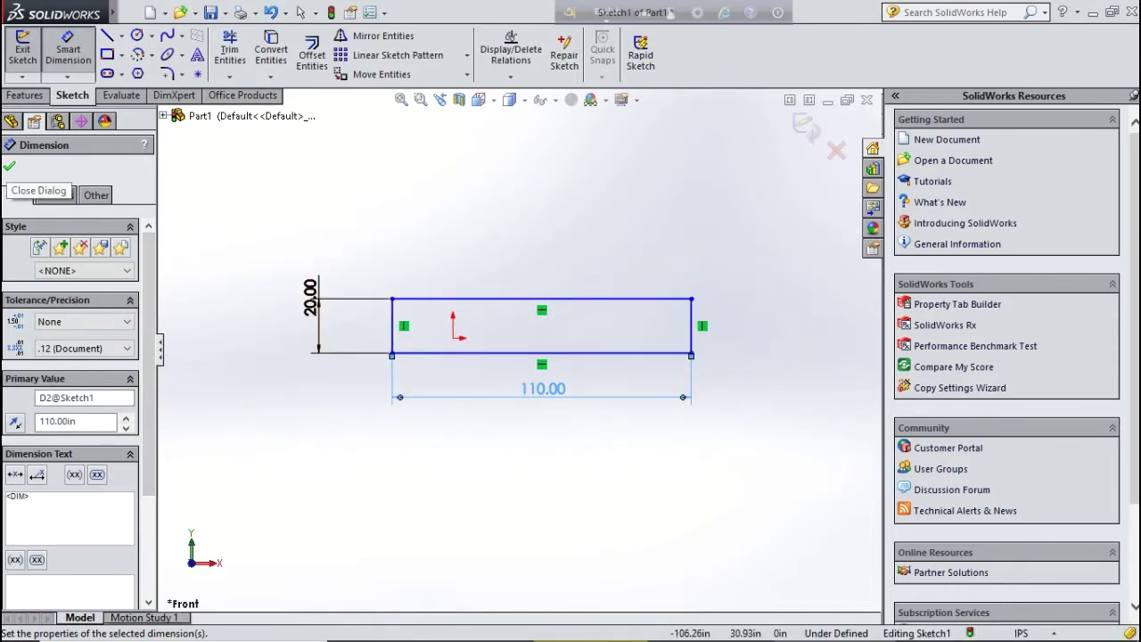
left_click(9, 166)
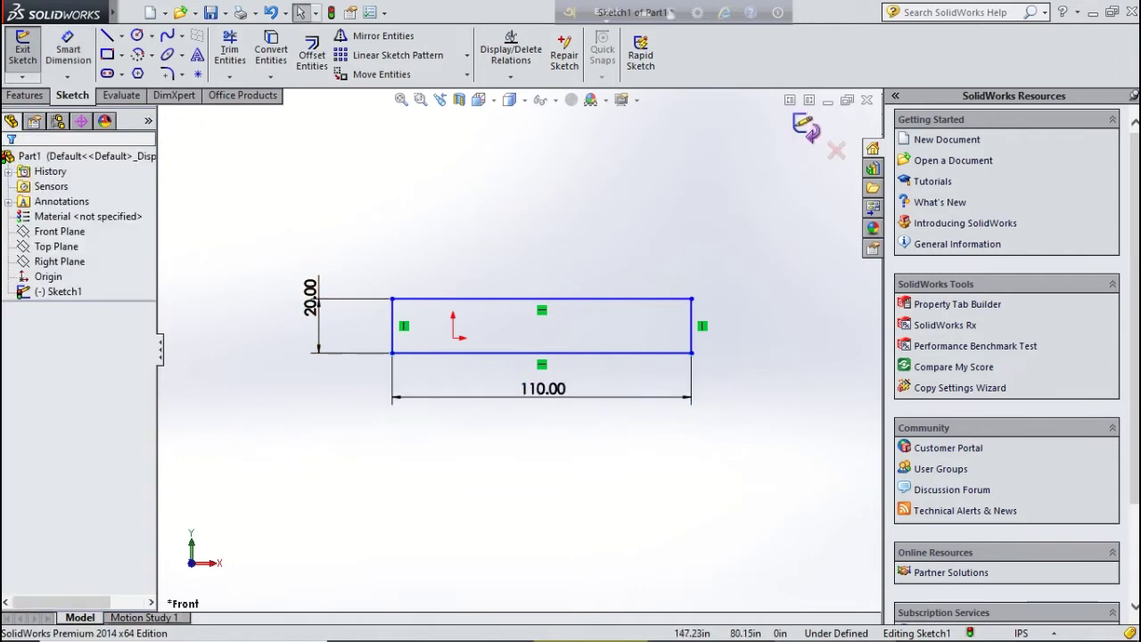
Extrude the rectangle as a blind boss 50 in deep
key("e")
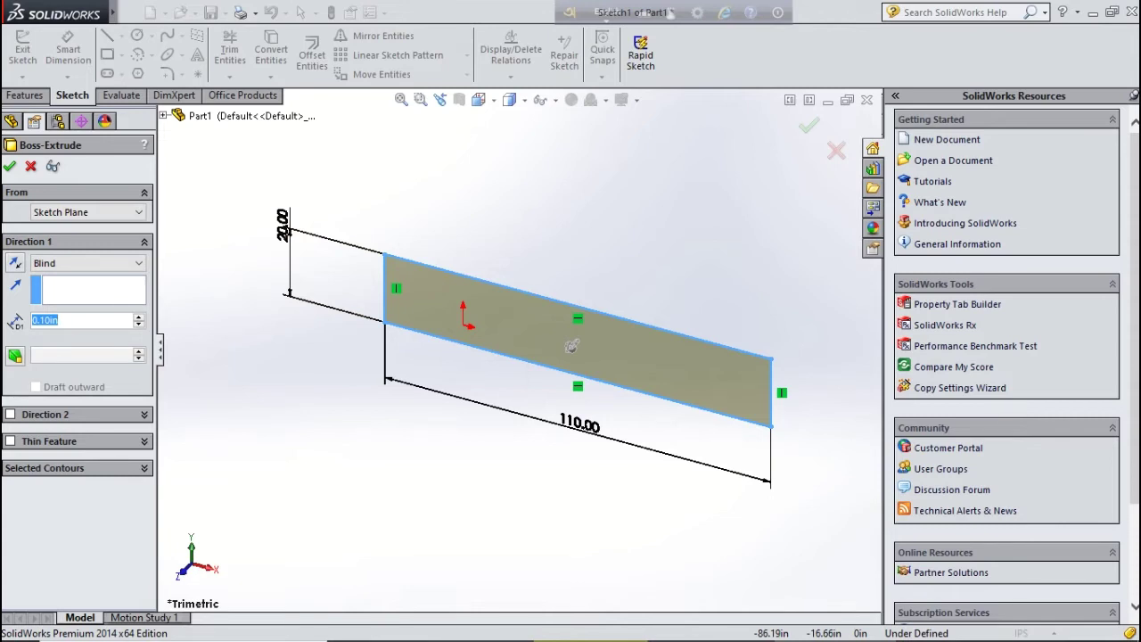
type("50")
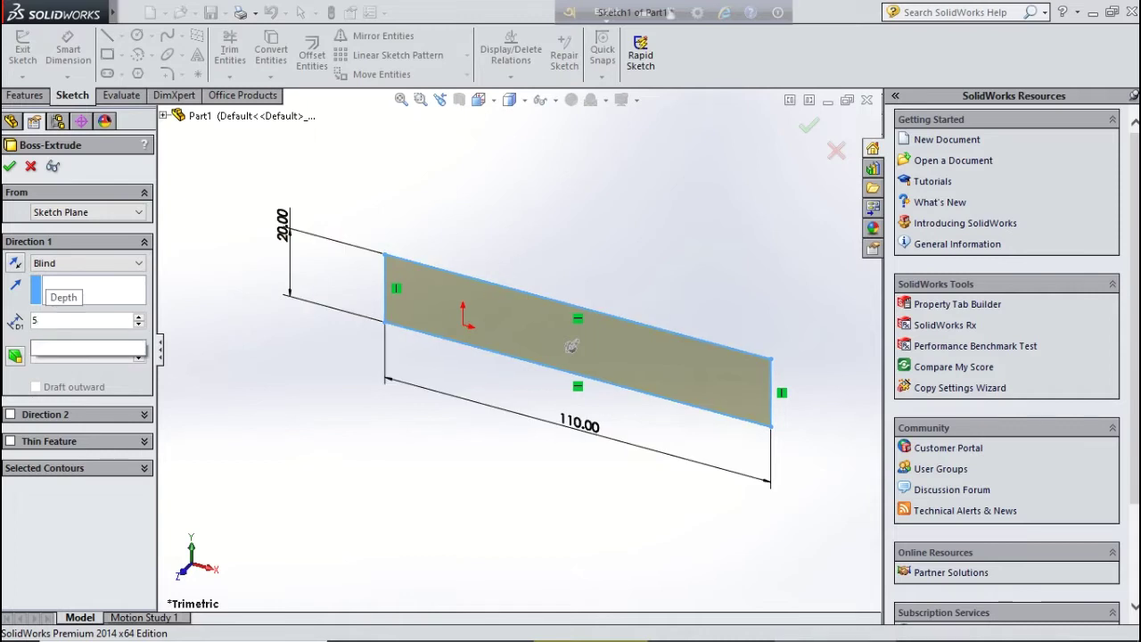
key("Return")
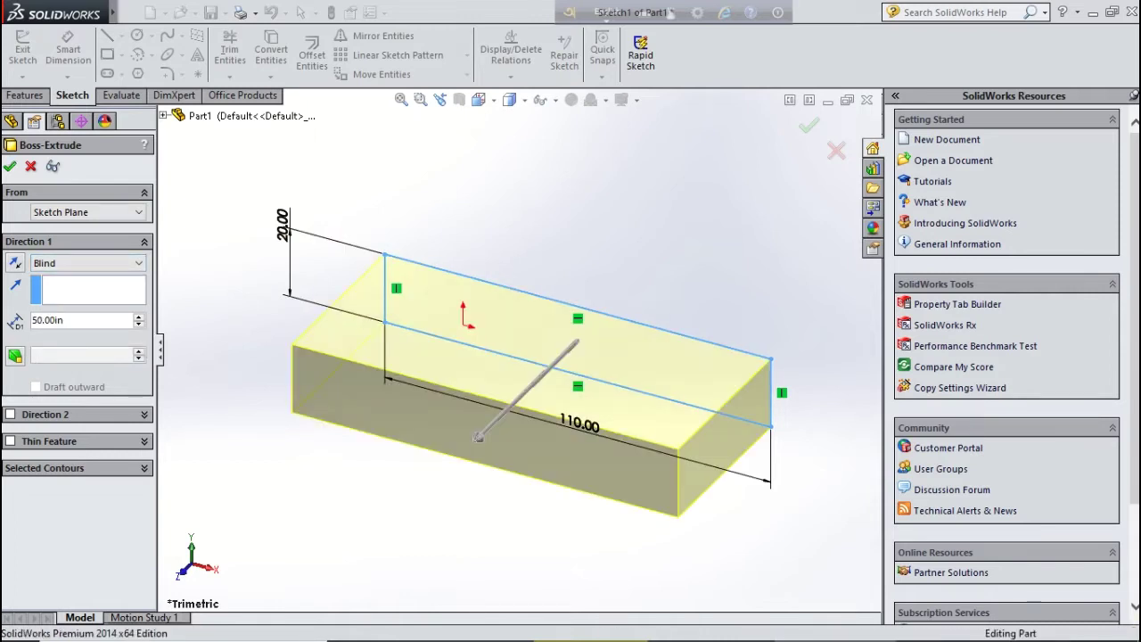
key("Return")
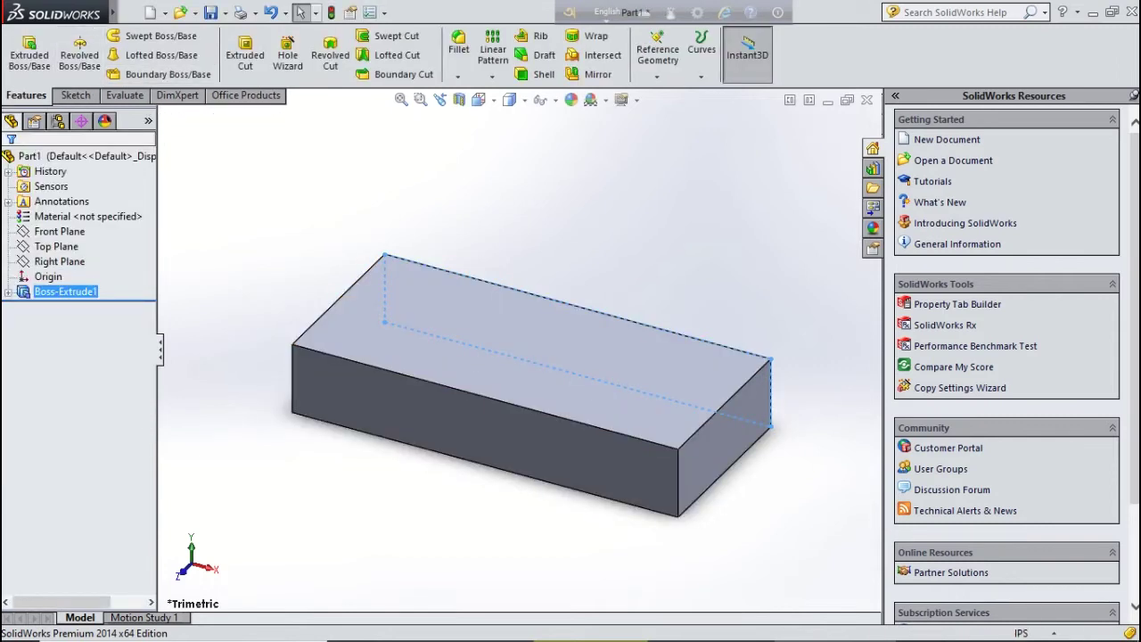
Add a 20 in face fillet between the block's front and right faces
left_click(458, 44)
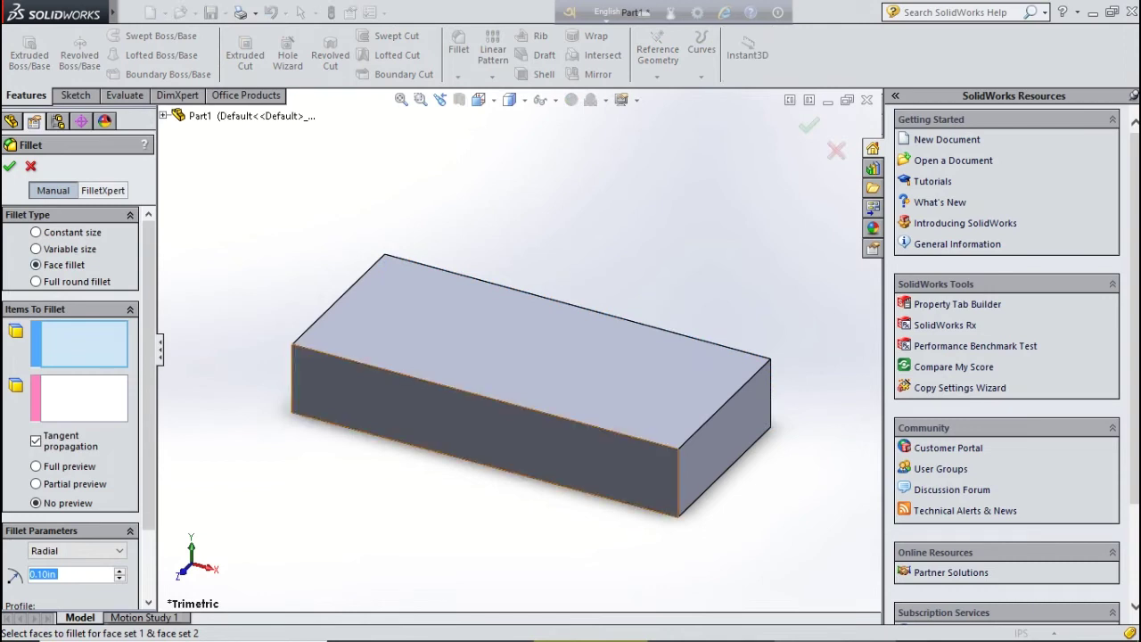
left_click(586, 459)
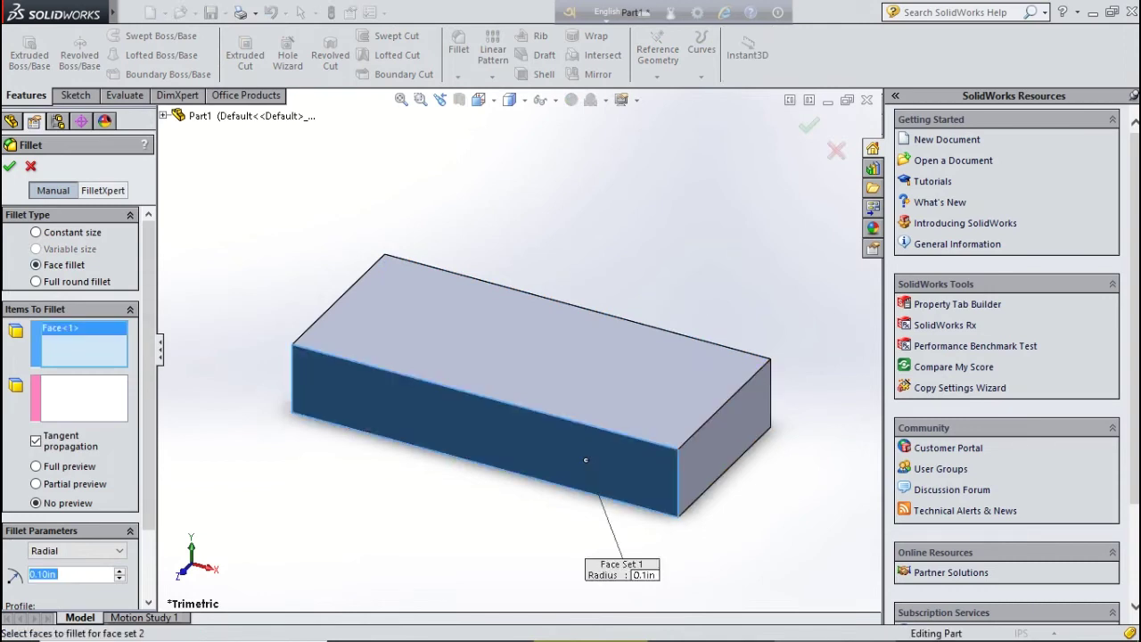
left_click(707, 453)
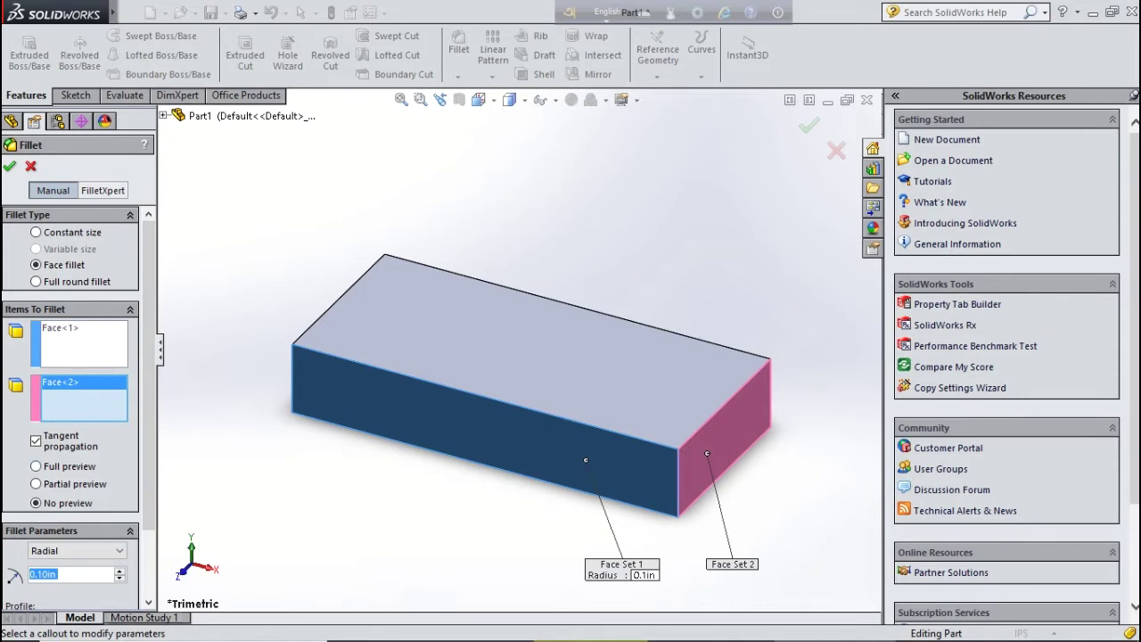
key("alt+Down")
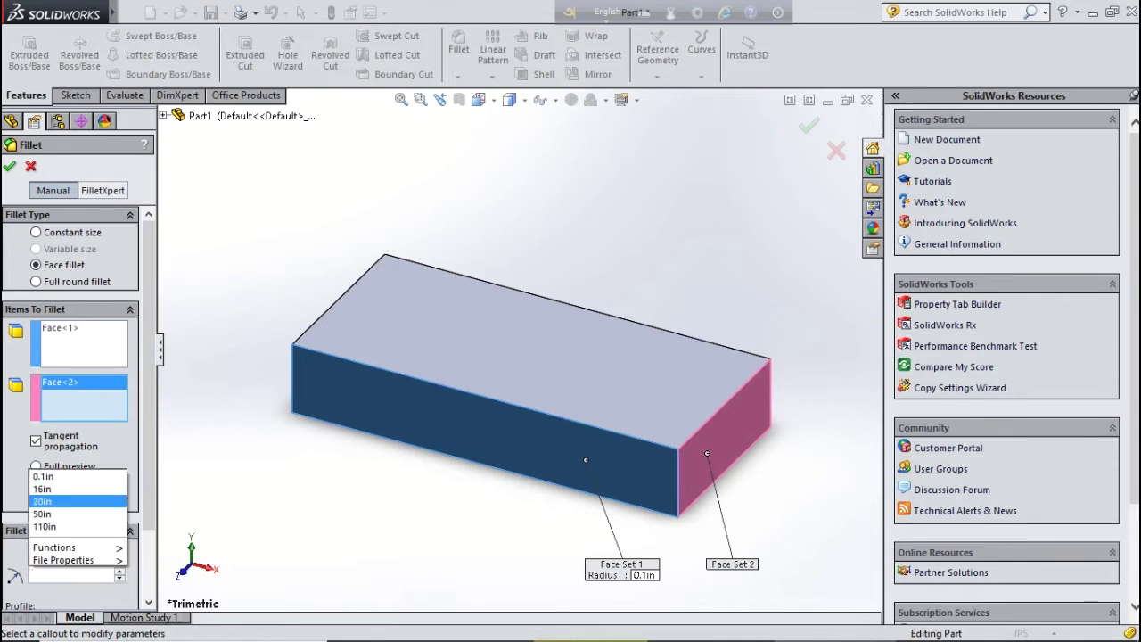
key("Return")
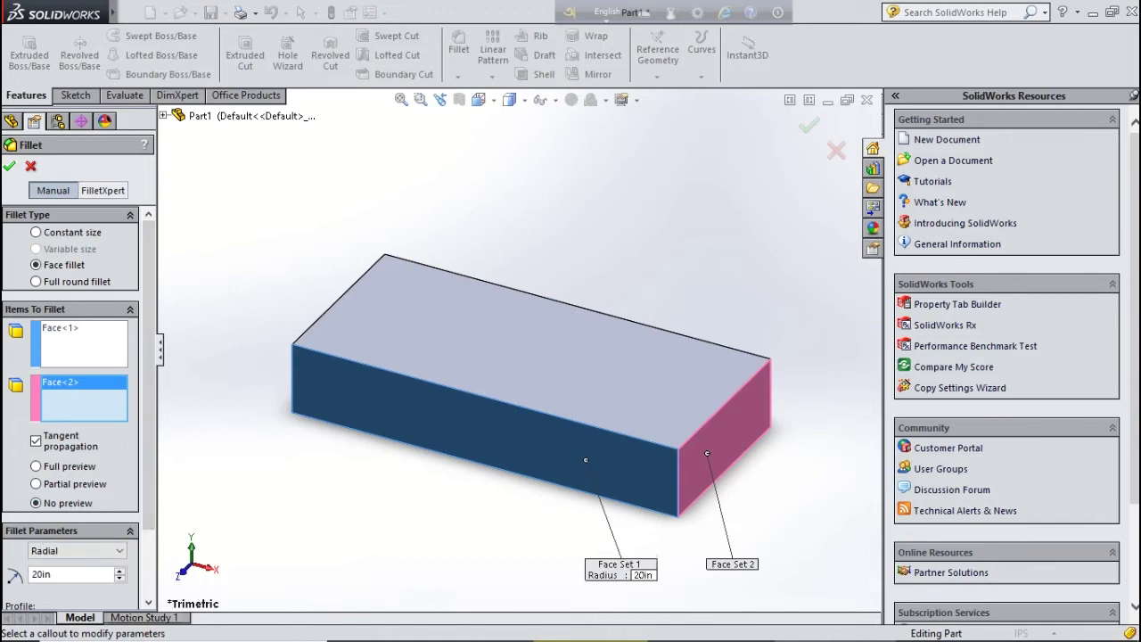
key("Return")
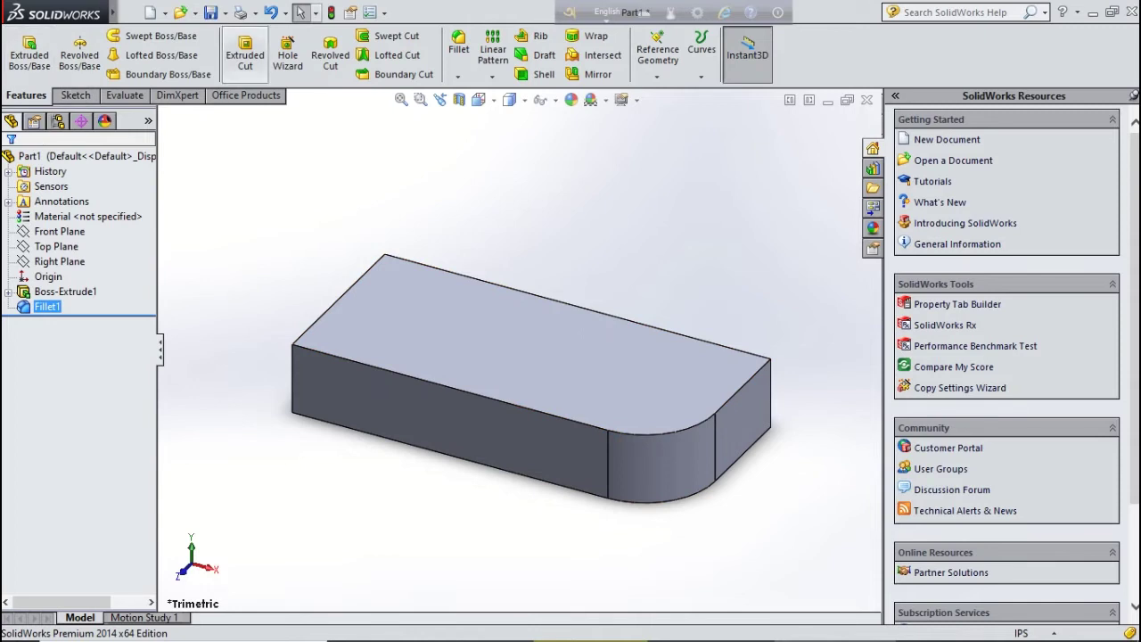
Start an extruded cut and draw a notch rectangle at the front face's lower-left corner
left_click(245, 55)
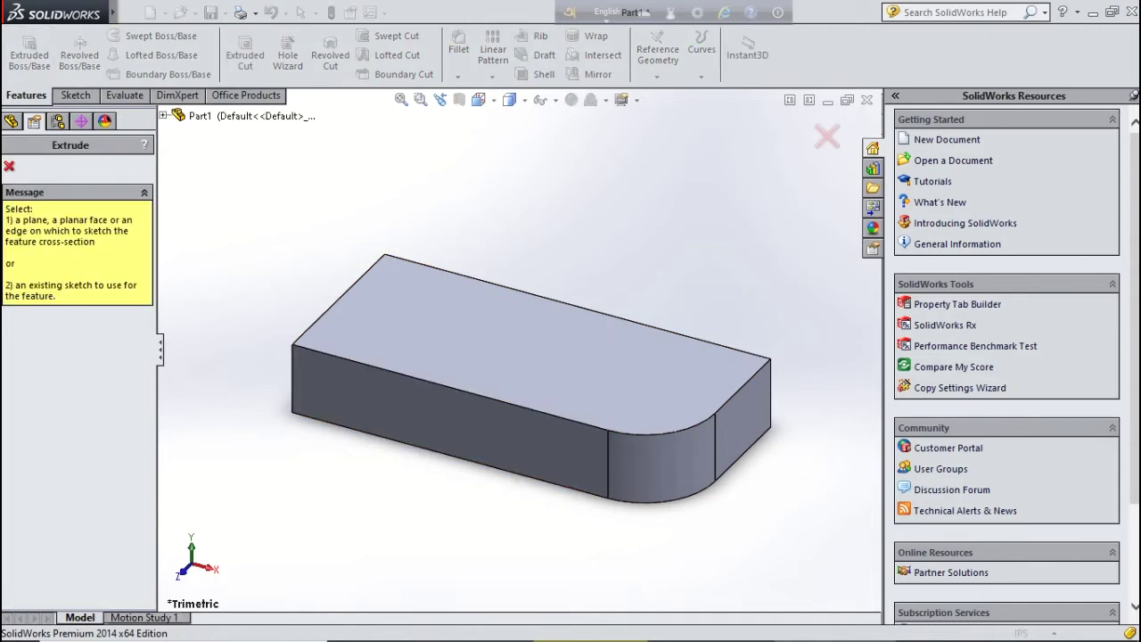
left_click(446, 419)
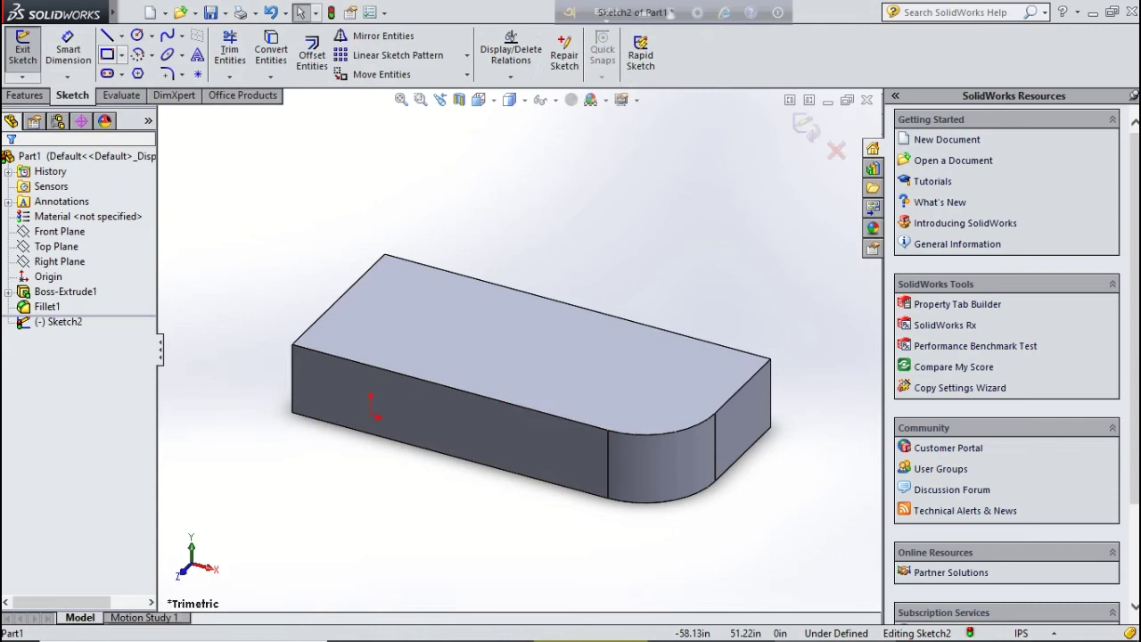
left_click(107, 54)
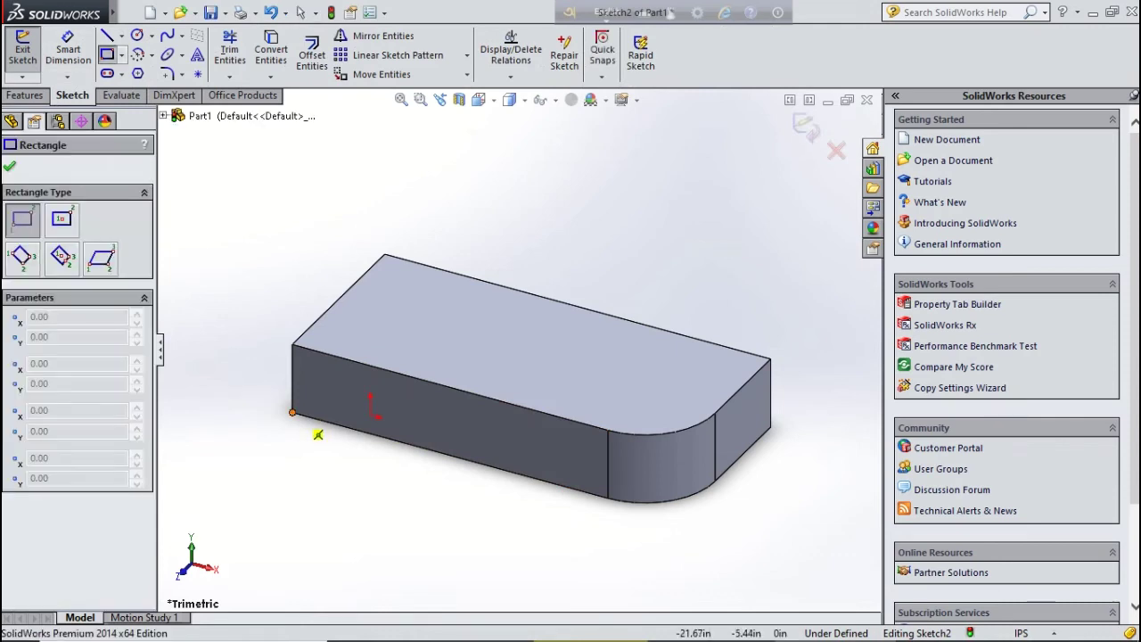
left_click(293, 412)
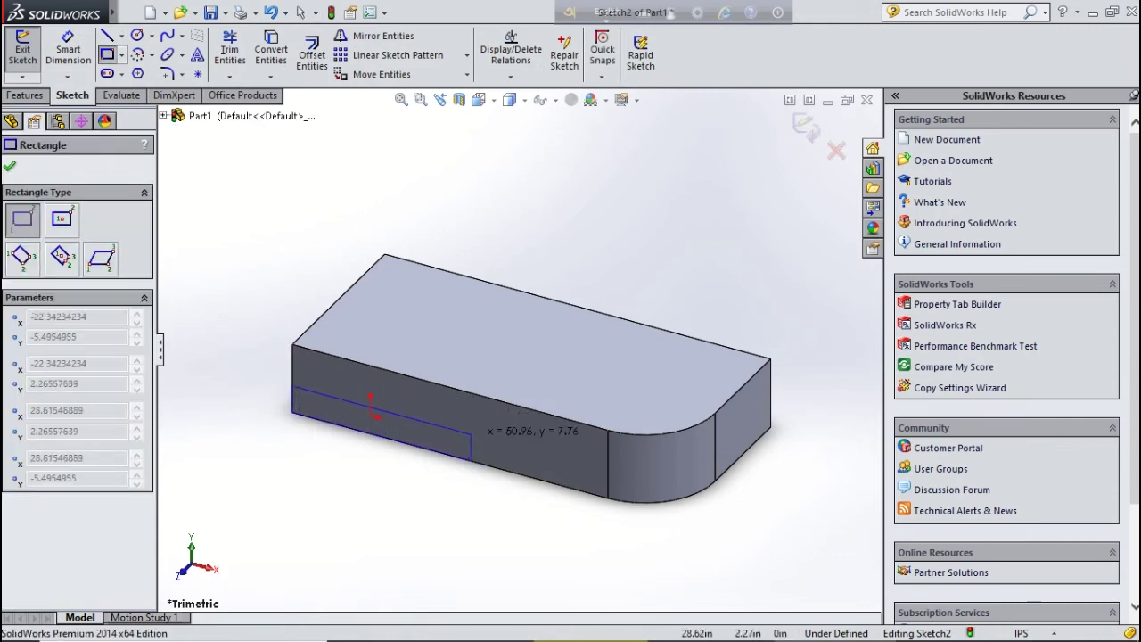
left_click(473, 459)
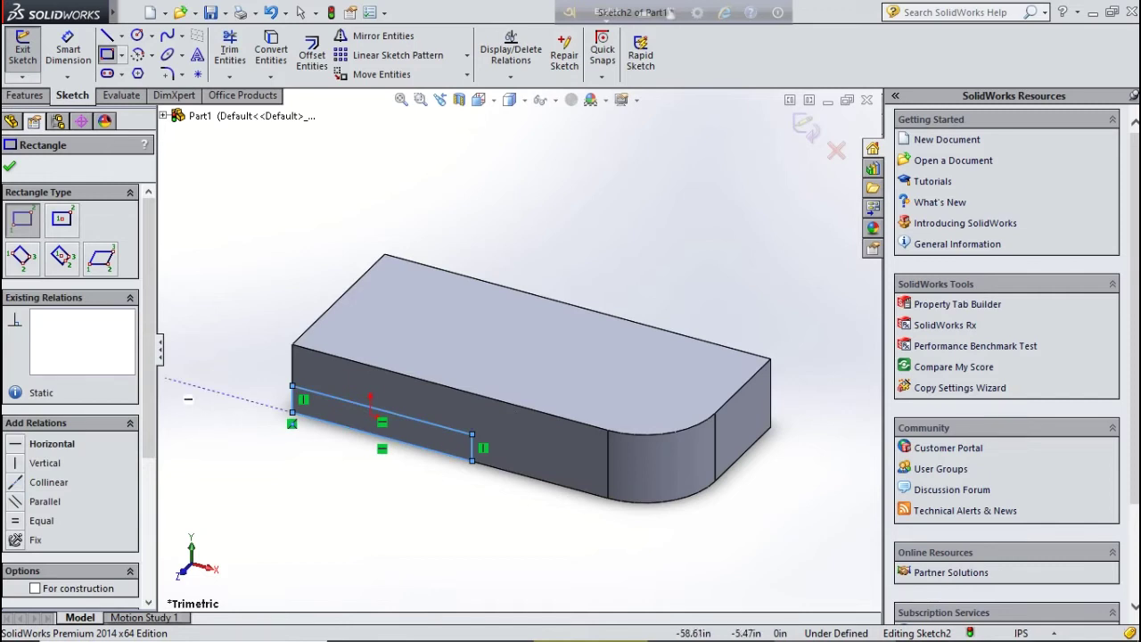
Dimension the notch's left edge to a 10 in height
left_click(67, 49)
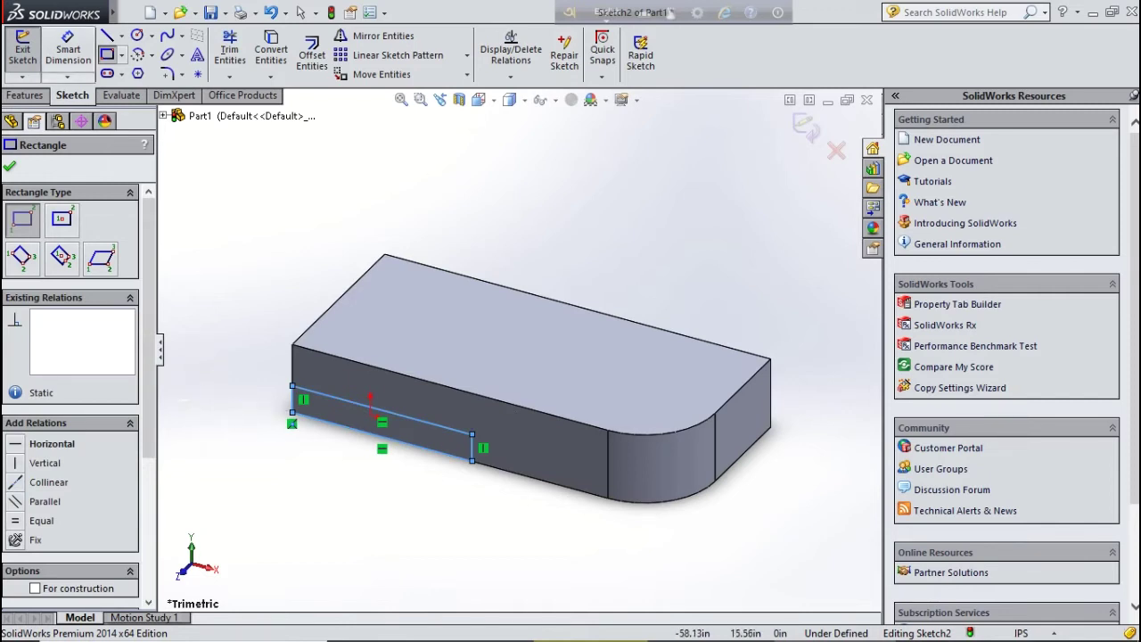
left_click(293, 399)
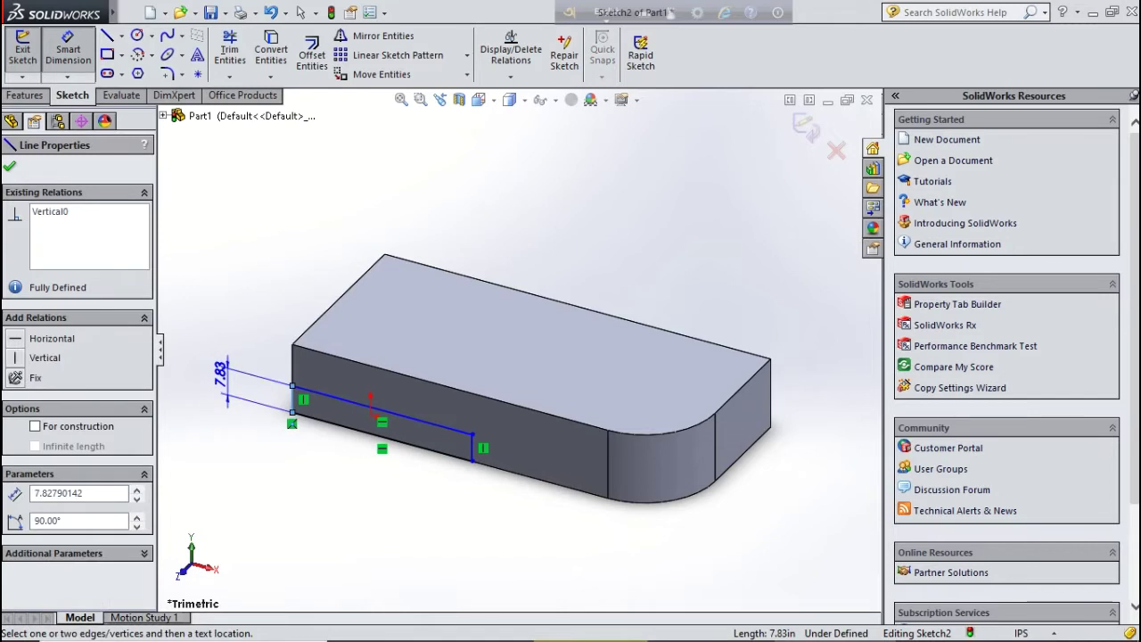
left_click(267, 375)
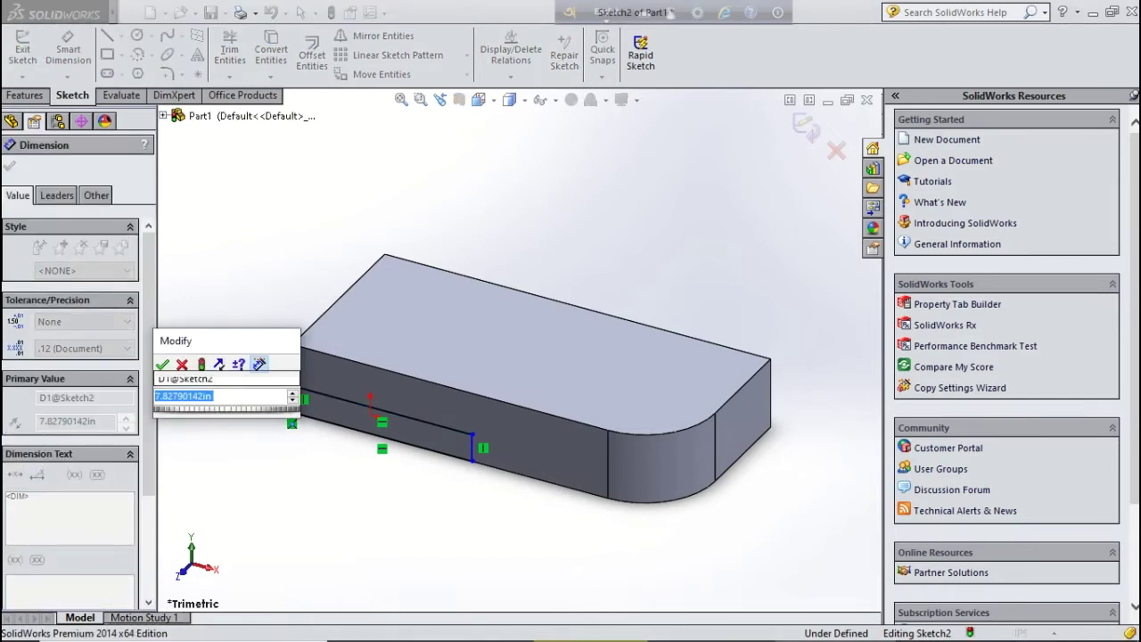
type("6")
key("Return")
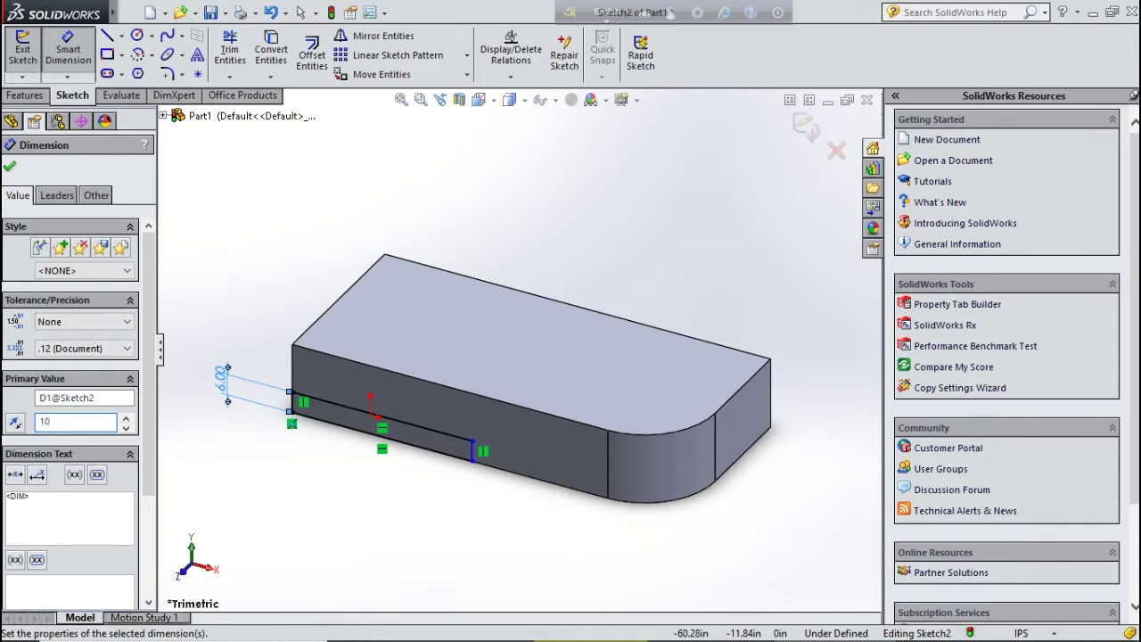
key("Return")
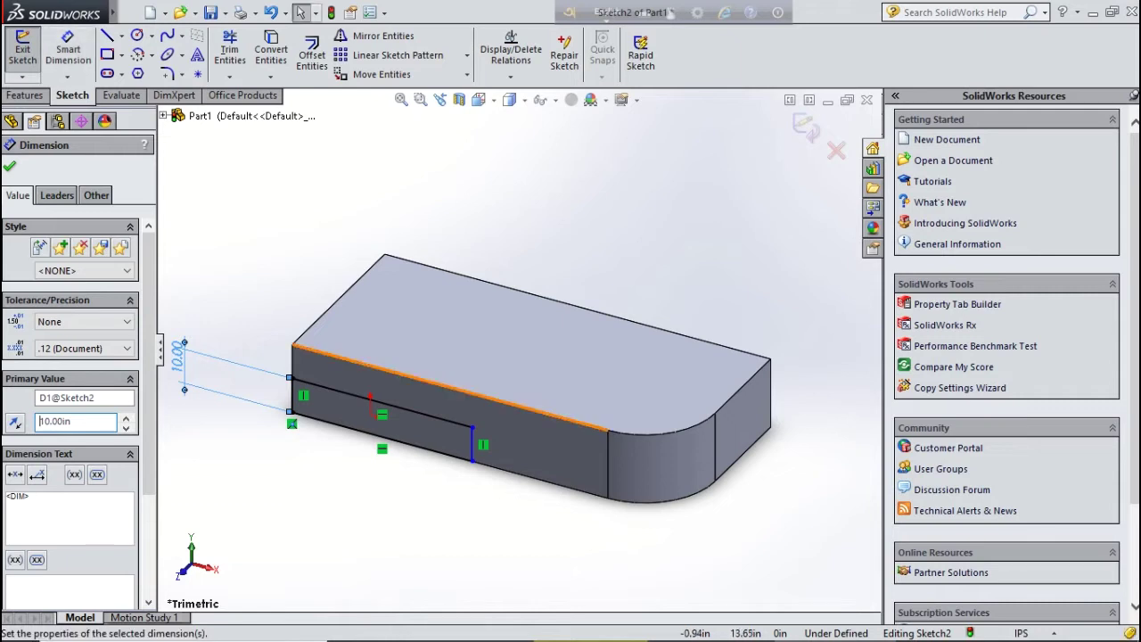
Dimension the notch's bottom line to 55 in long
left_click(401, 440)
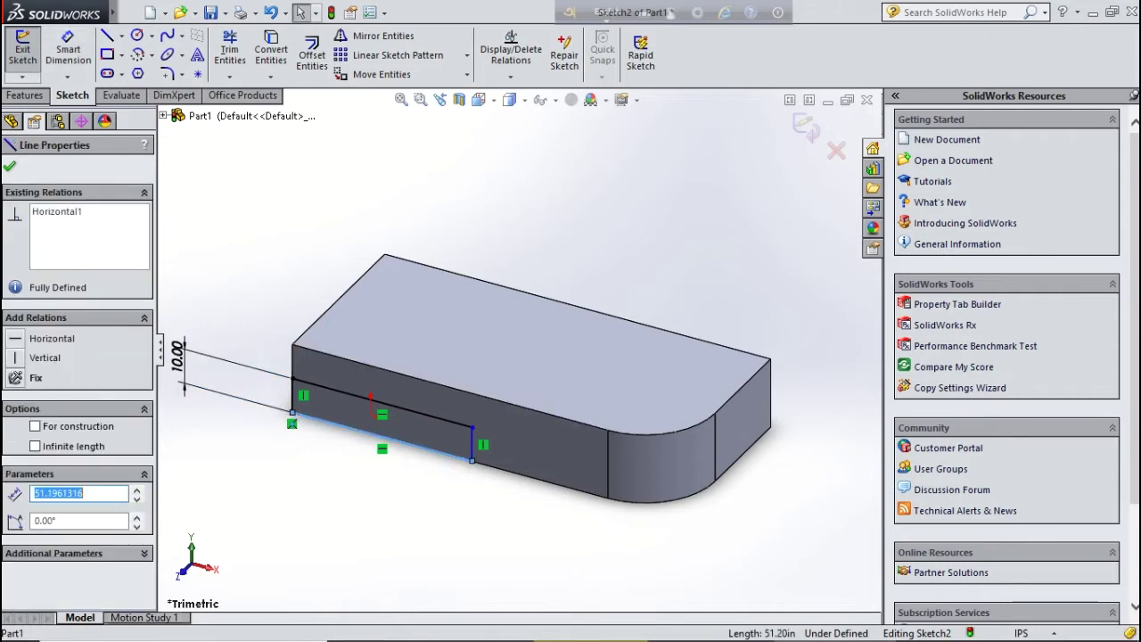
left_click(67, 49)
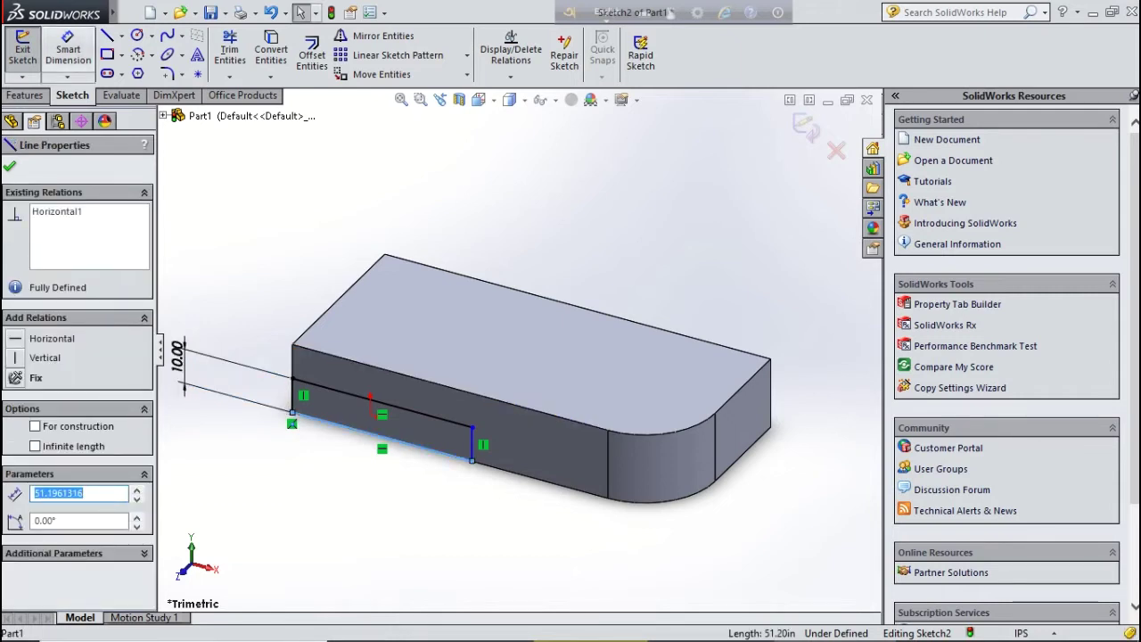
left_click(384, 438)
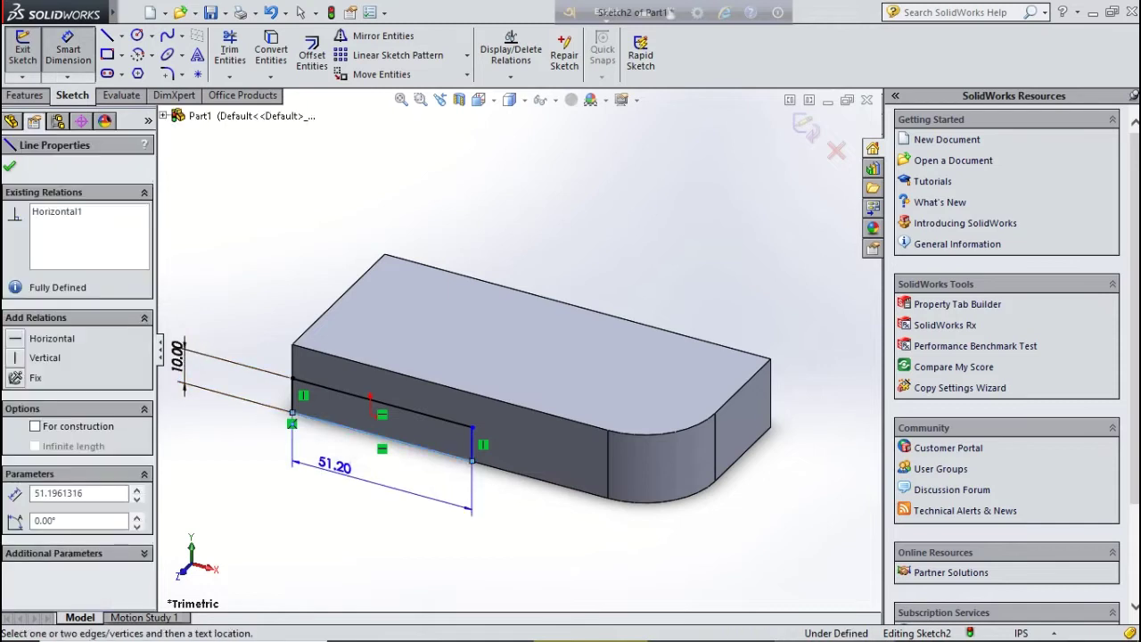
left_click(330, 512)
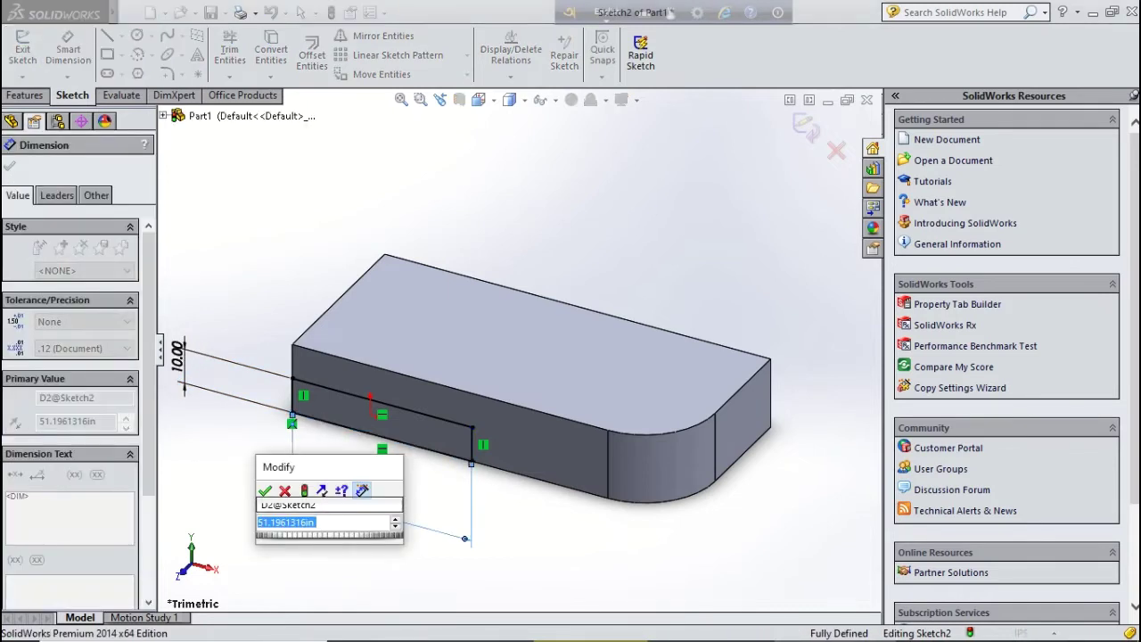
type("55")
key("Return")
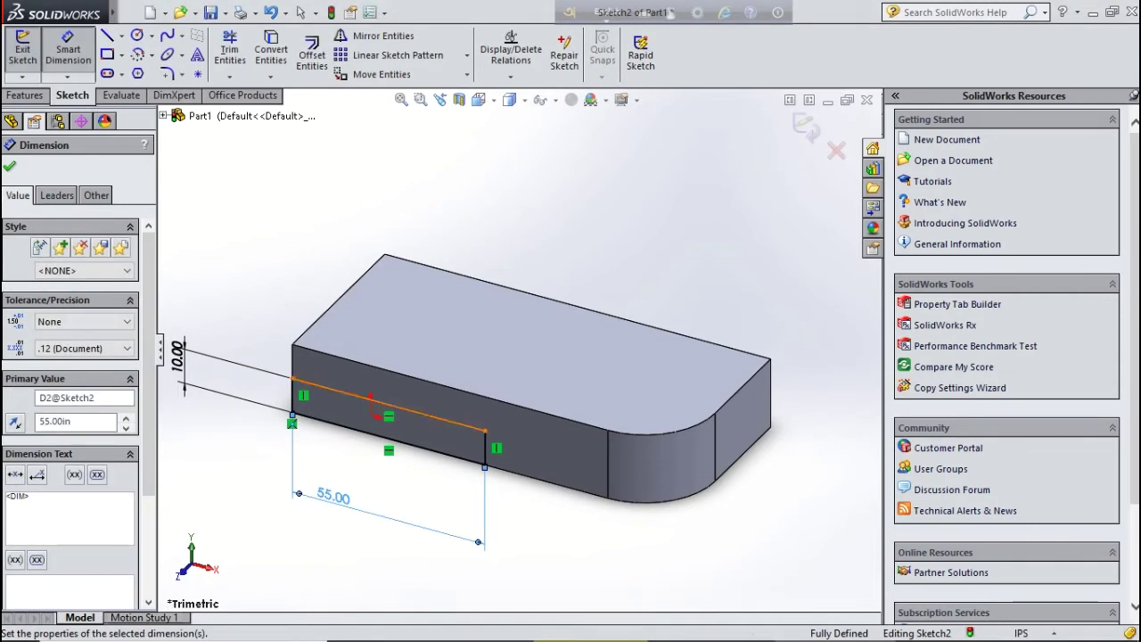
key("Escape")
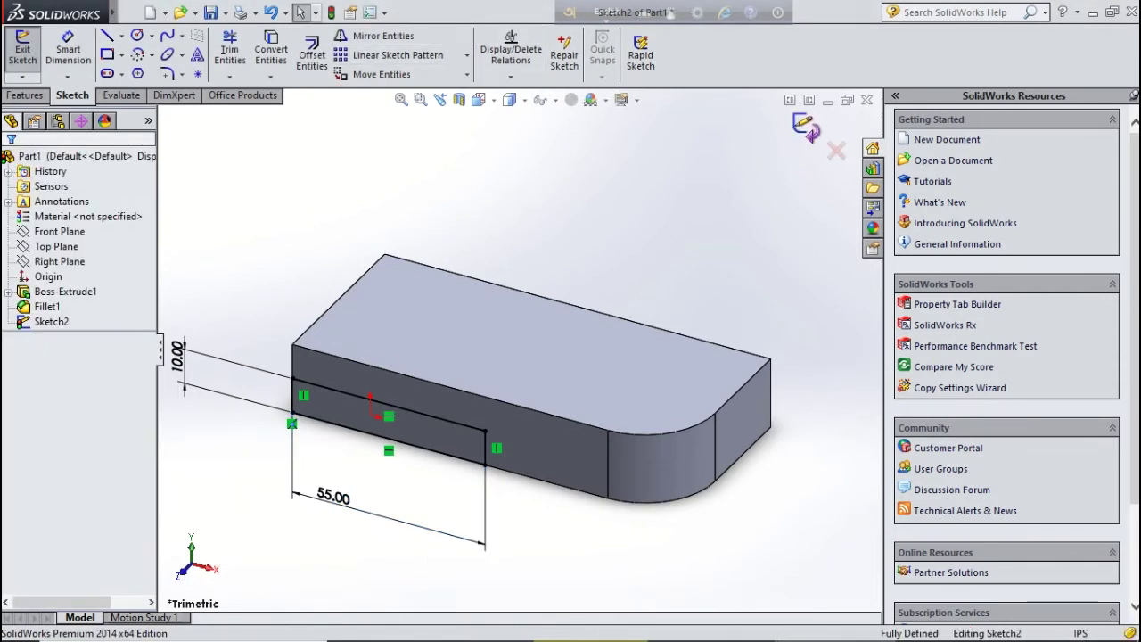
key("e")
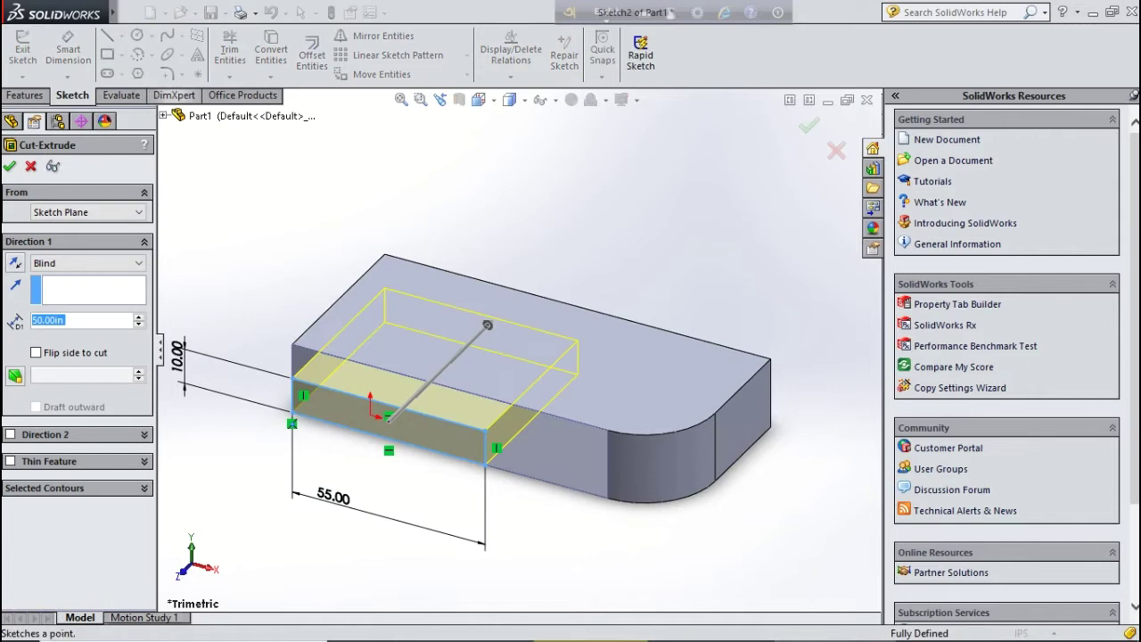
Cut the notch sketch 10 in deep as a blind extruded cut
type("10")
key("Return")
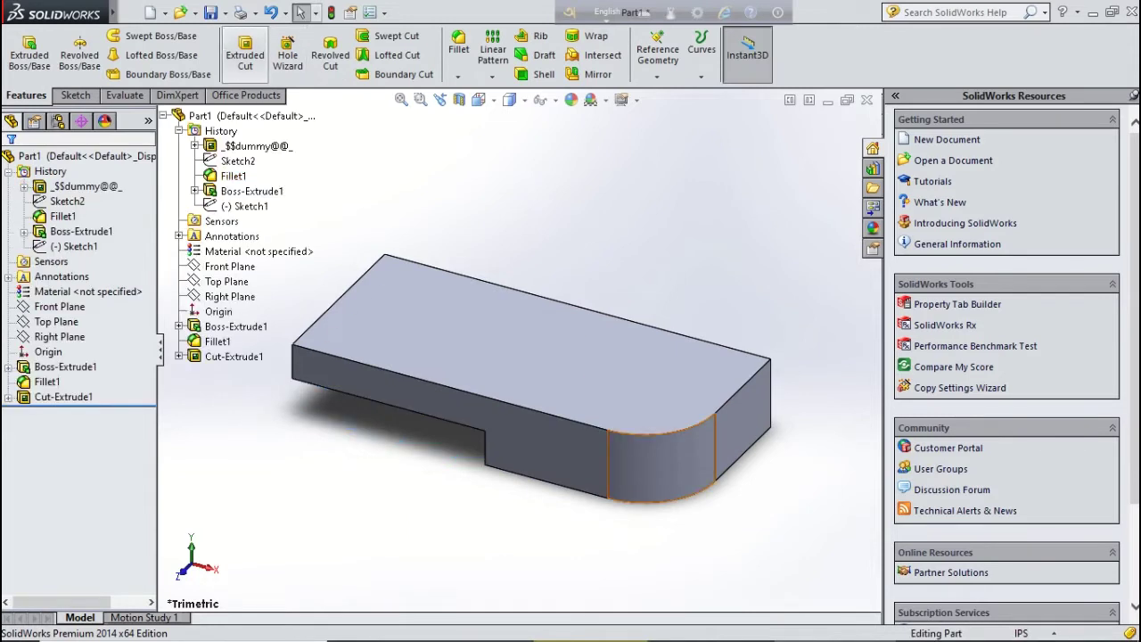
Start an extruded boss and draw a rectangle from the top face's back-left corner
left_click(29, 53)
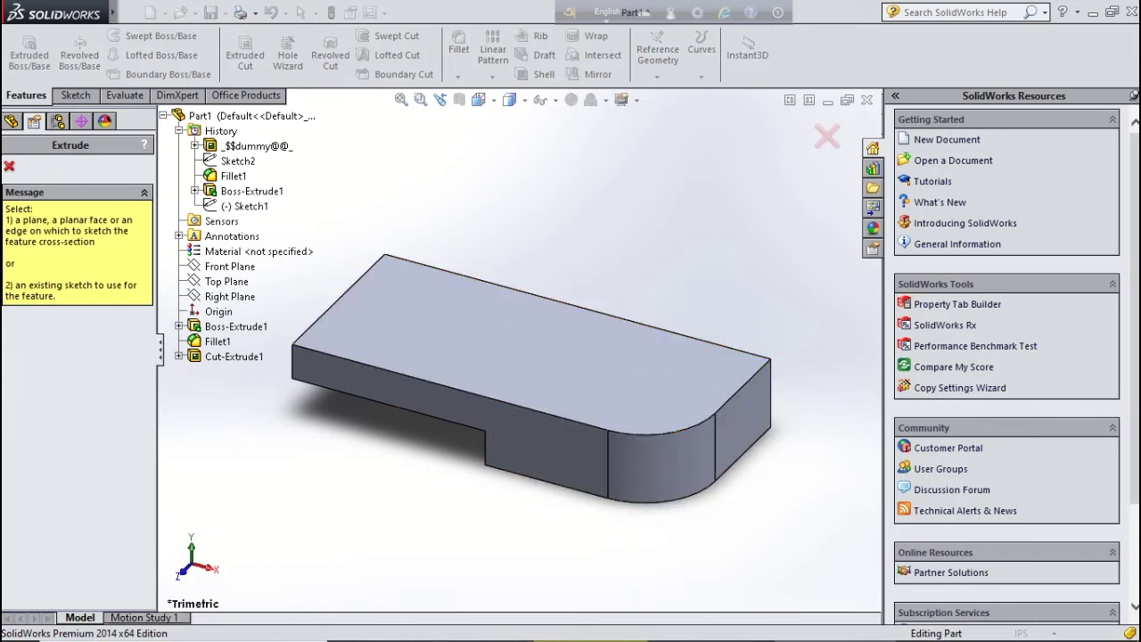
left_click(535, 330)
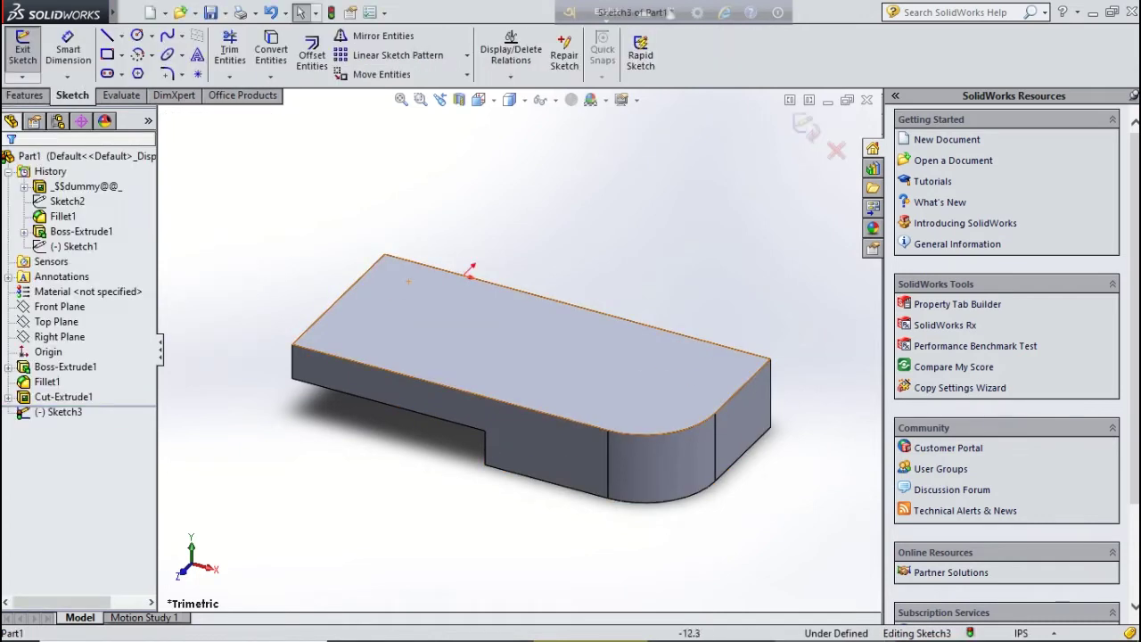
left_click(107, 53)
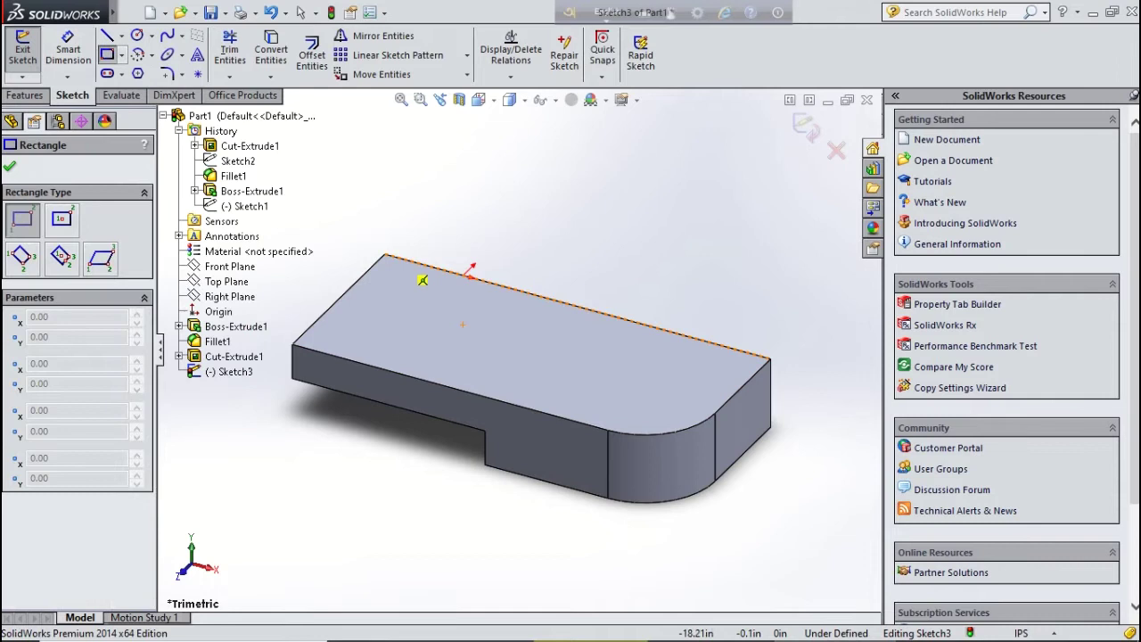
left_click(384, 256)
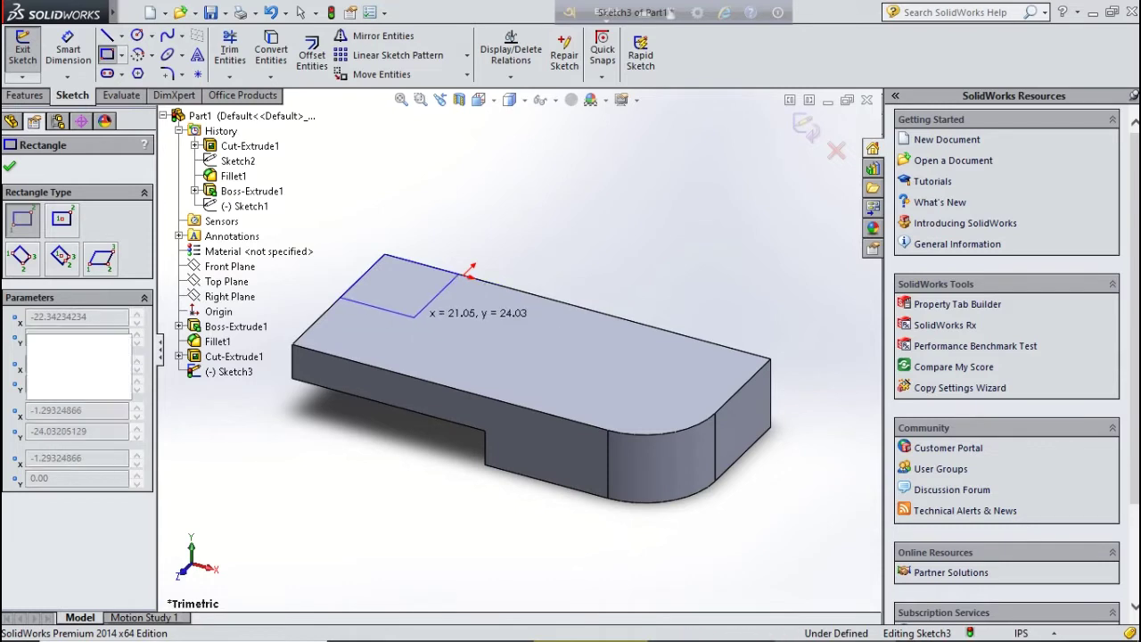
left_click(414, 315)
Dimension the rectangle's left edge 20 in and back edge 40 in
left_click(68, 49)
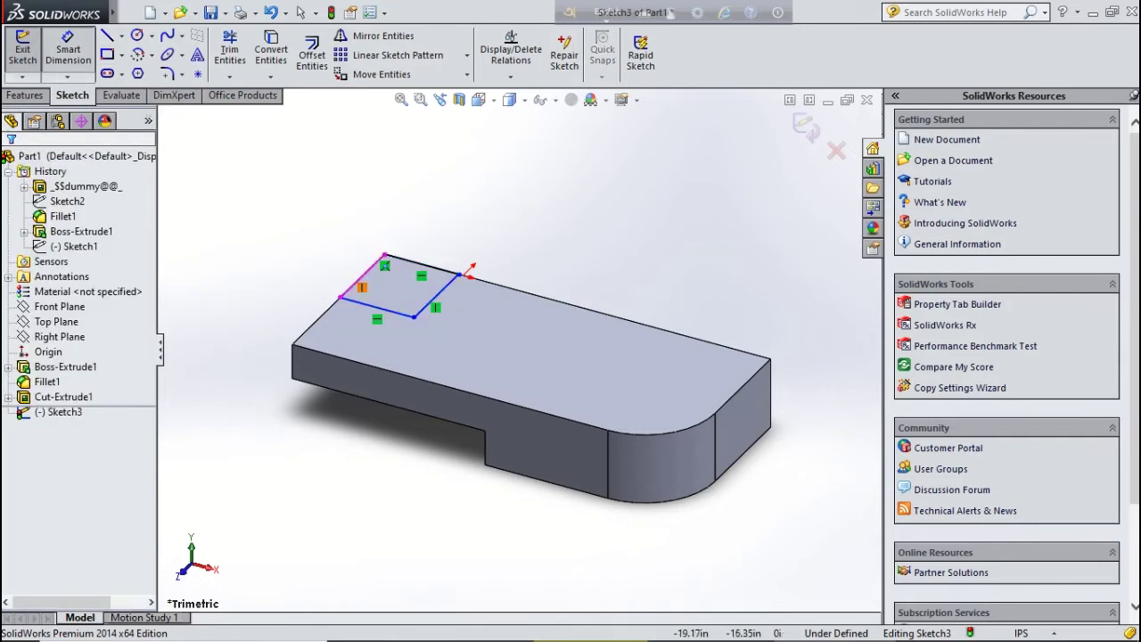
left_click(362, 275)
left_click(268, 254)
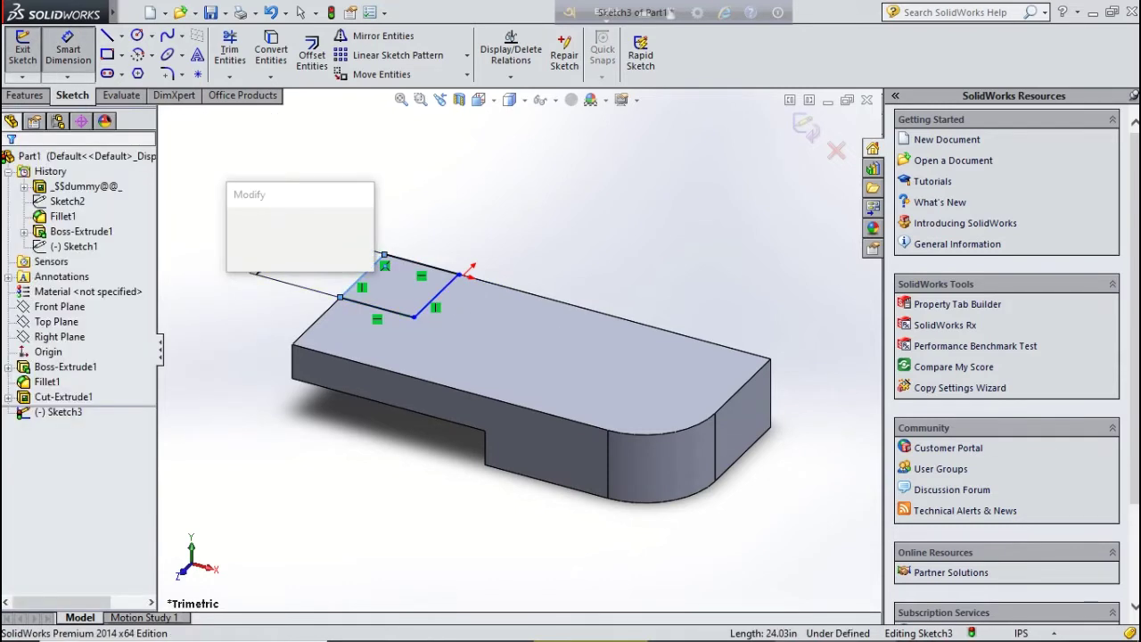
type("20")
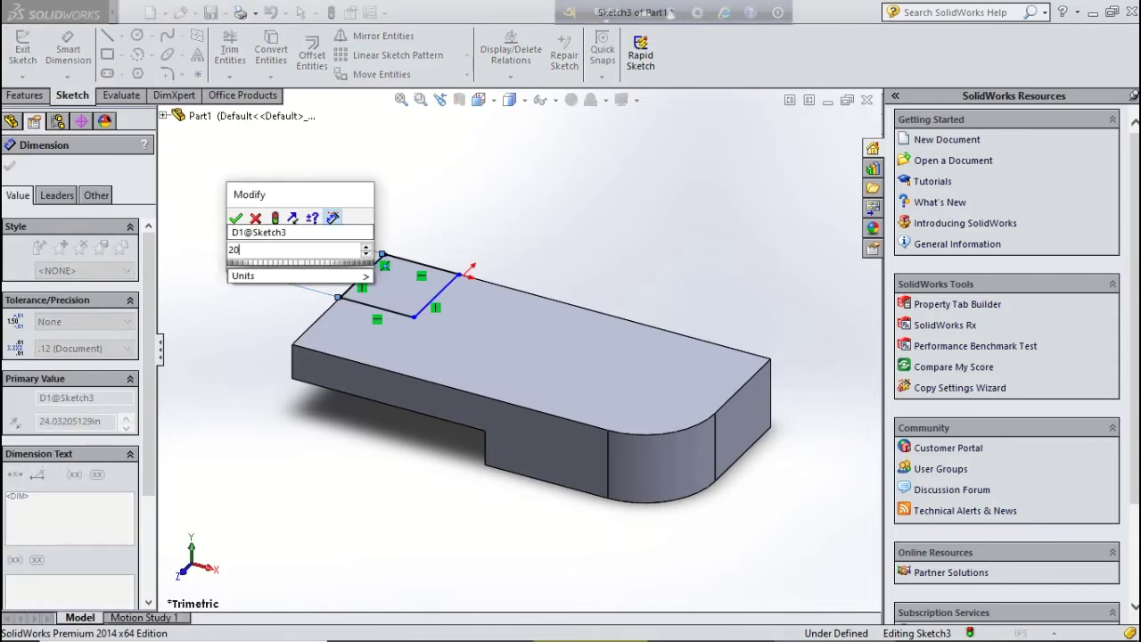
key("Return")
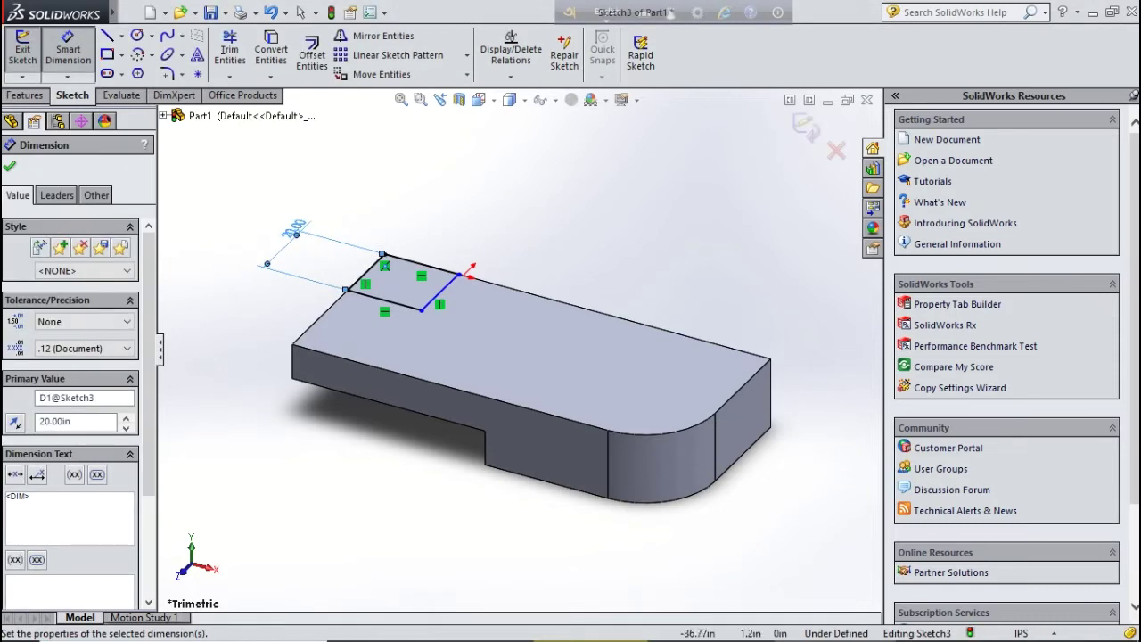
left_click(442, 290)
left_click(437, 225)
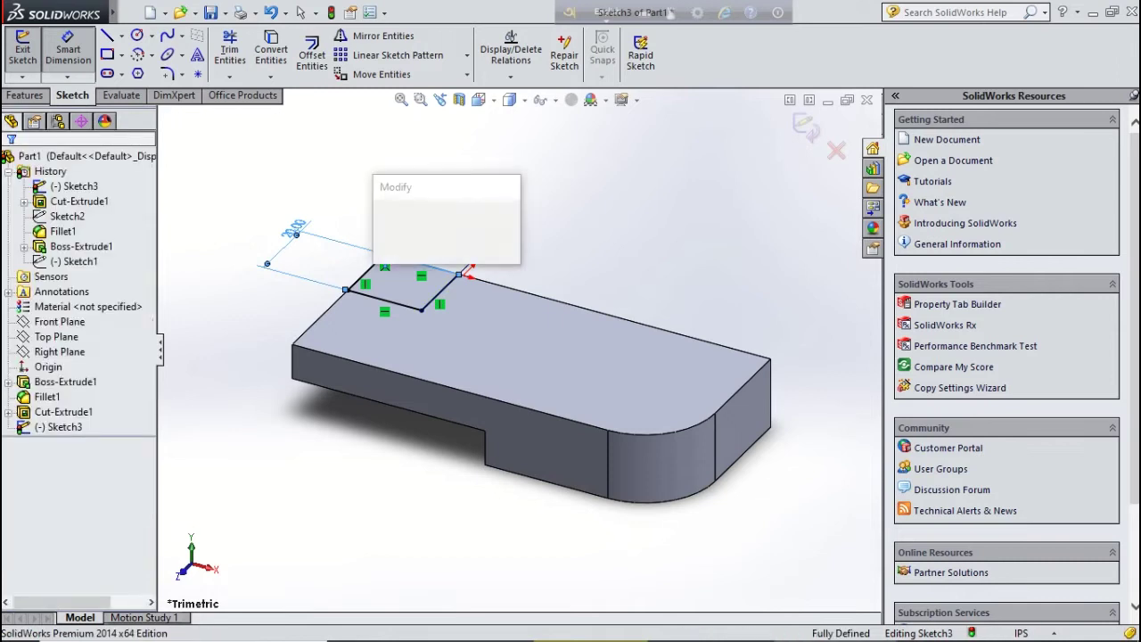
type("40")
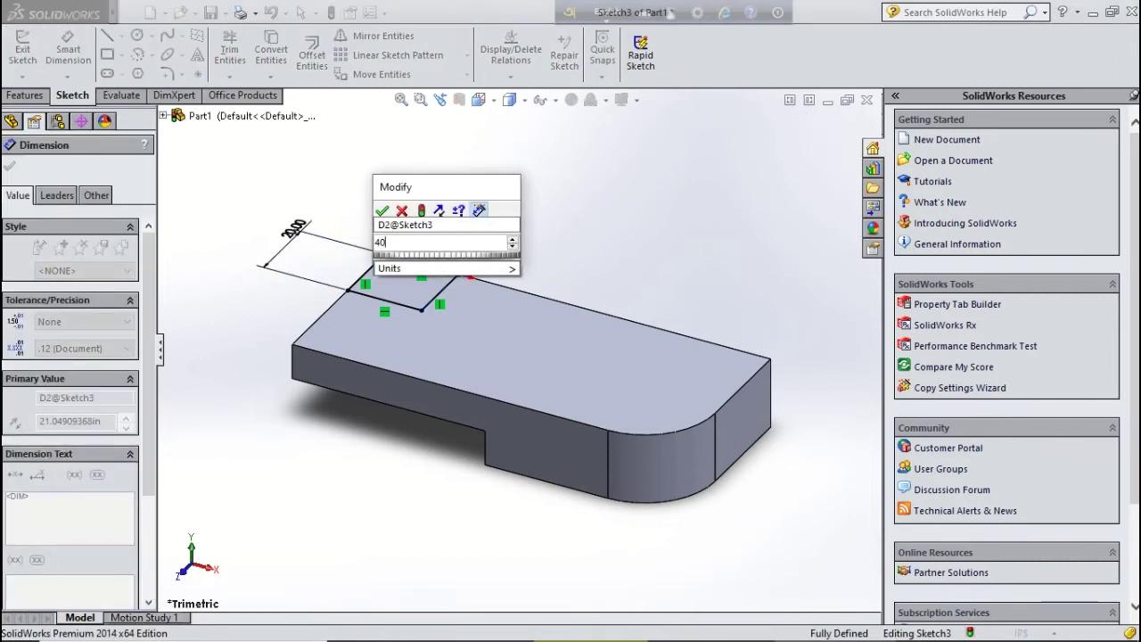
key("Return")
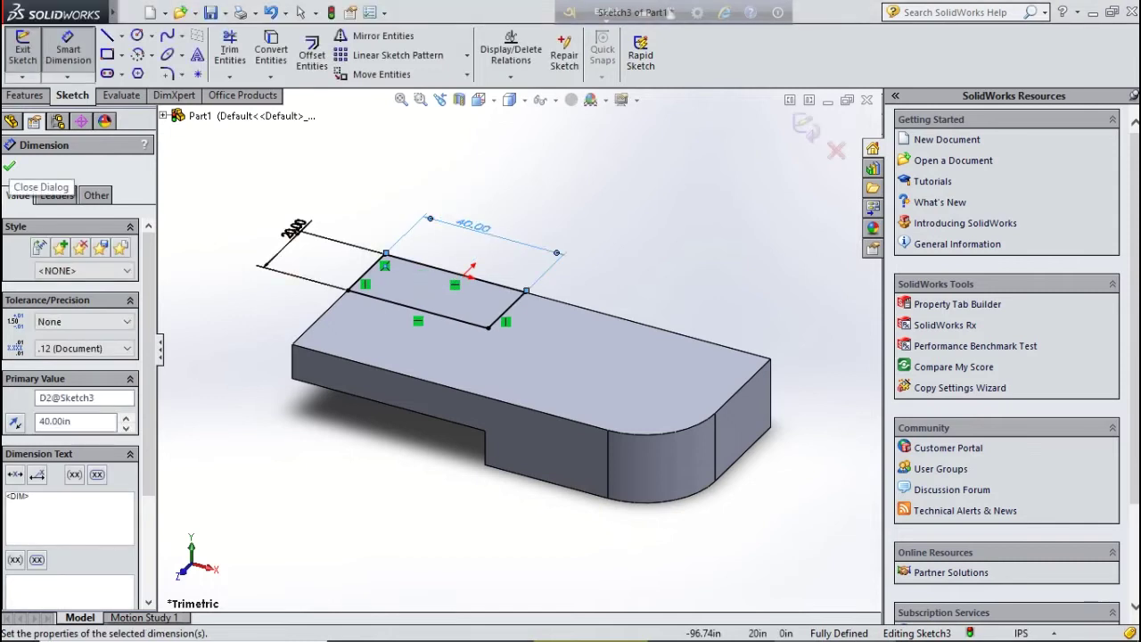
left_click(9, 165)
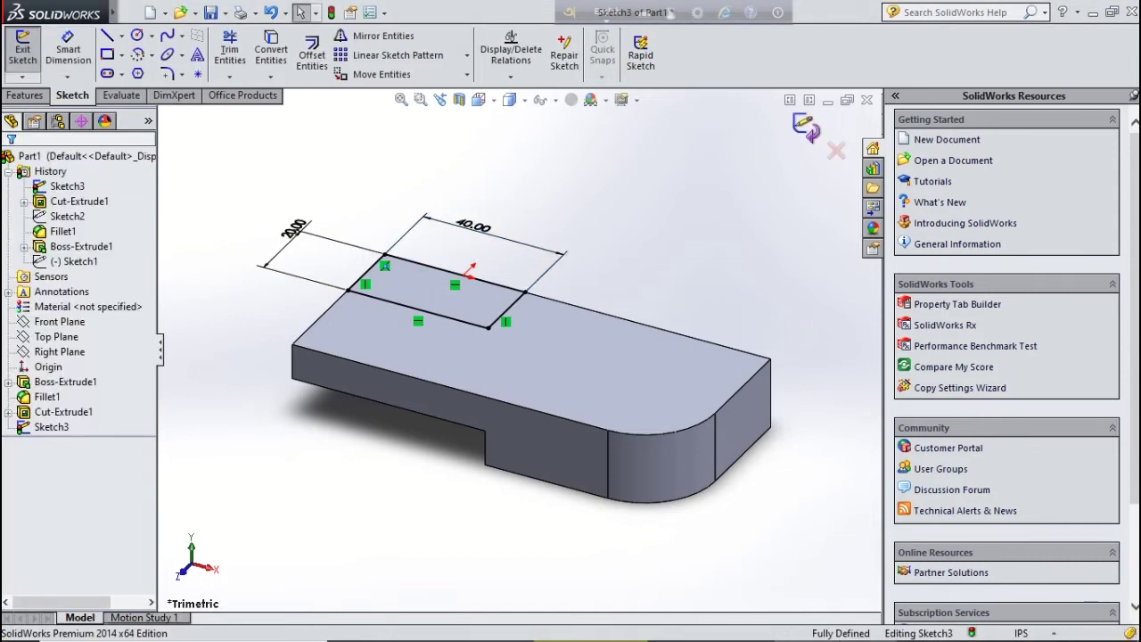
Extrude the 20 by 40 rectangle upward as a blind boss 45 in tall
type("e")
type("4")
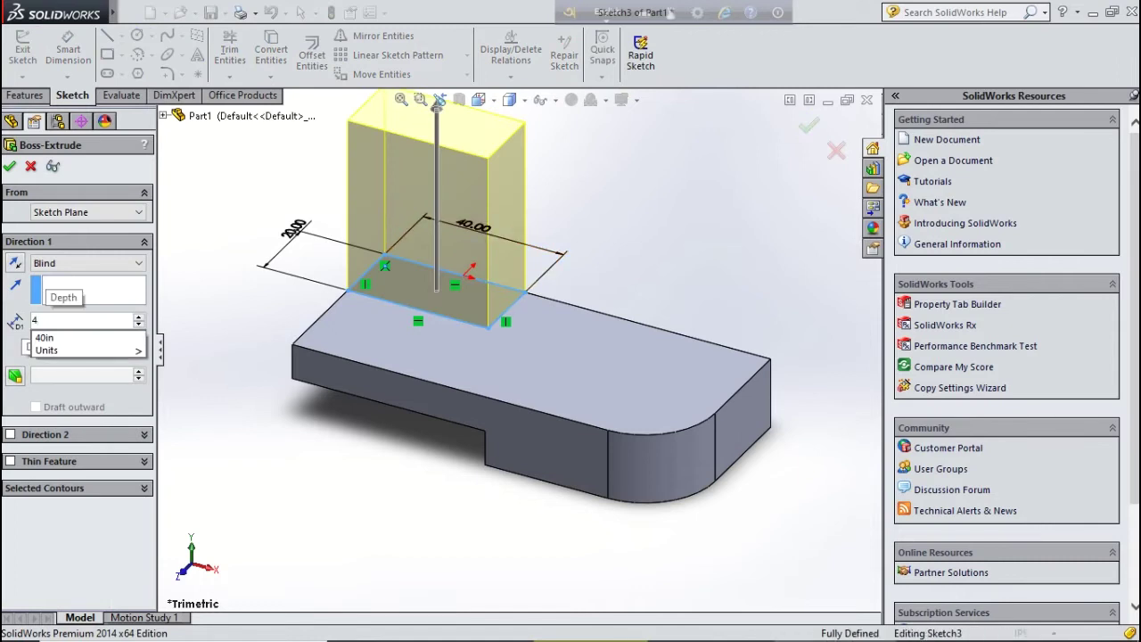
type("5")
key("Return")
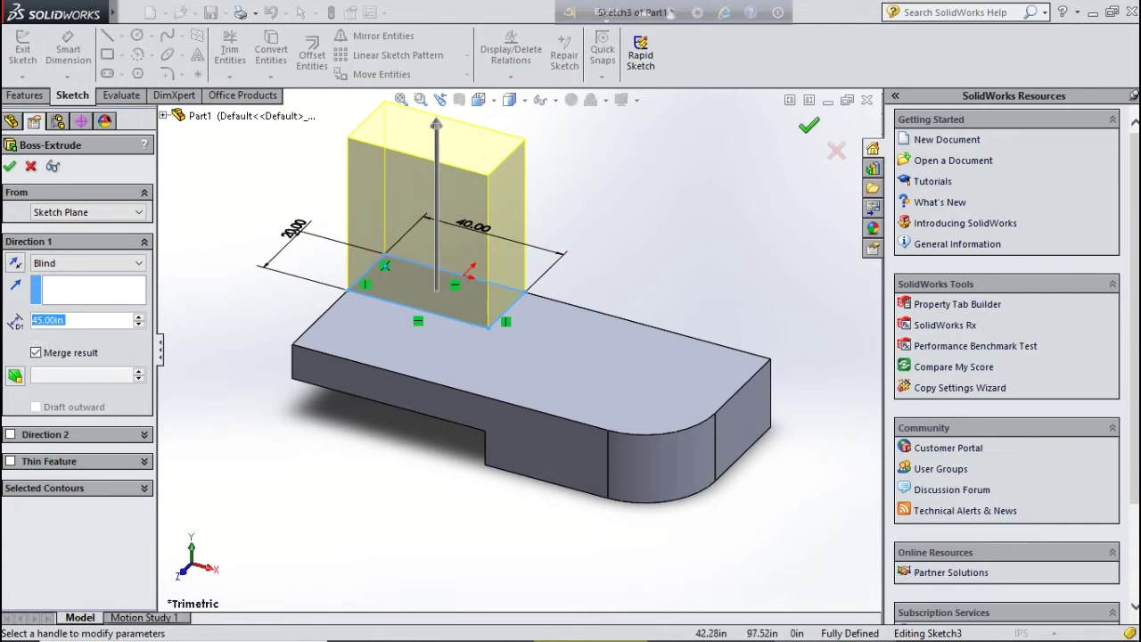
key("Return")
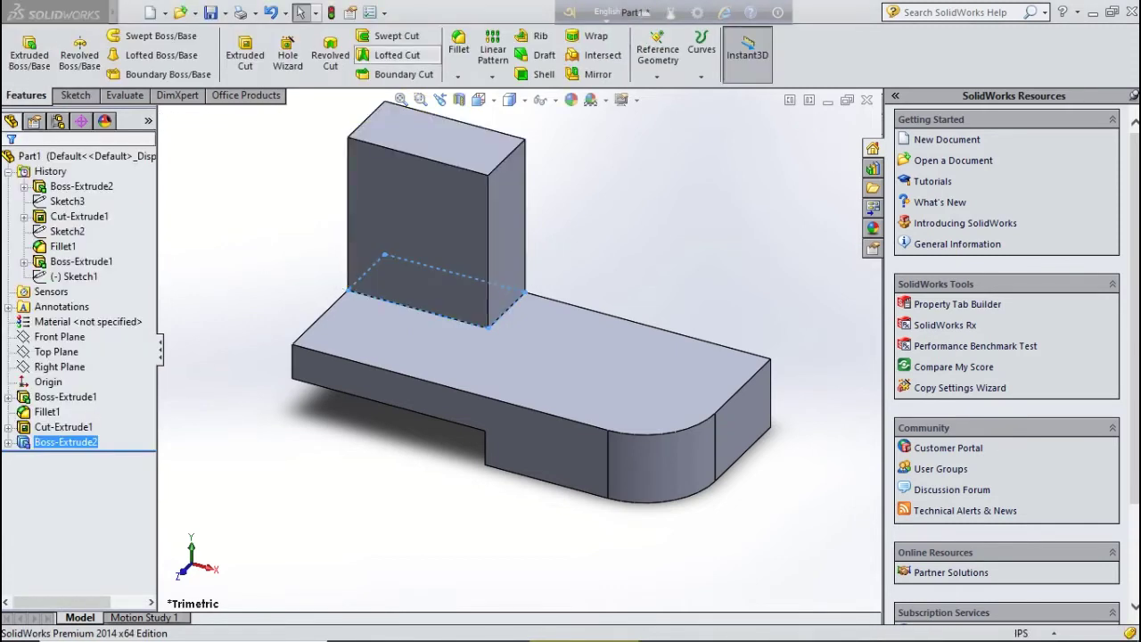
Apply a full round fillet using the boss's left side, top and right side faces
left_click(459, 43)
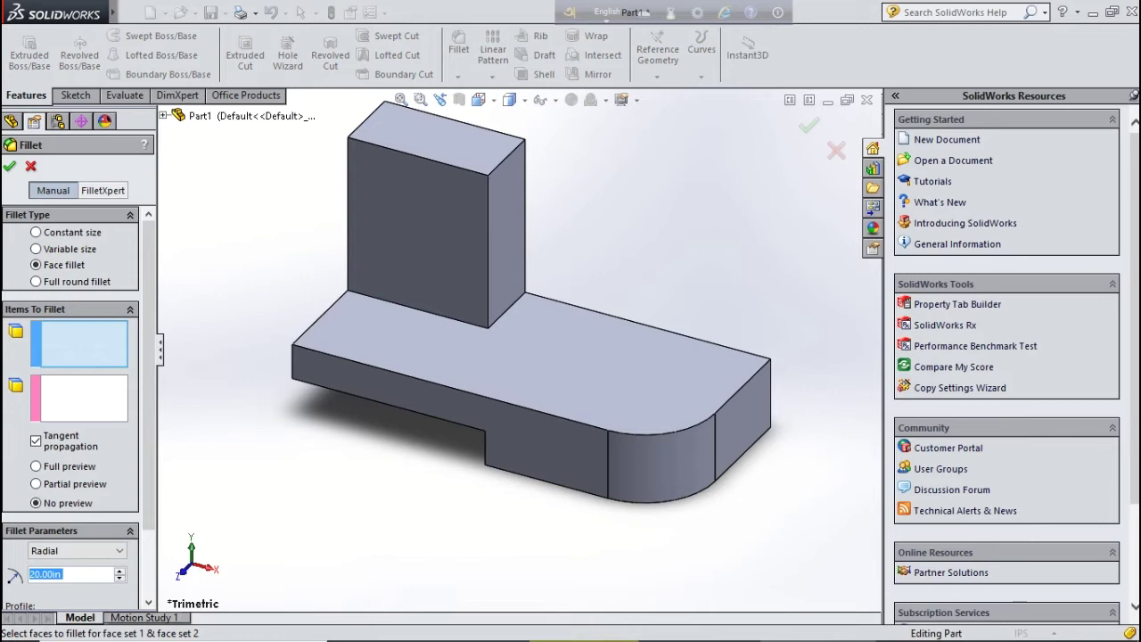
left_click(35, 281)
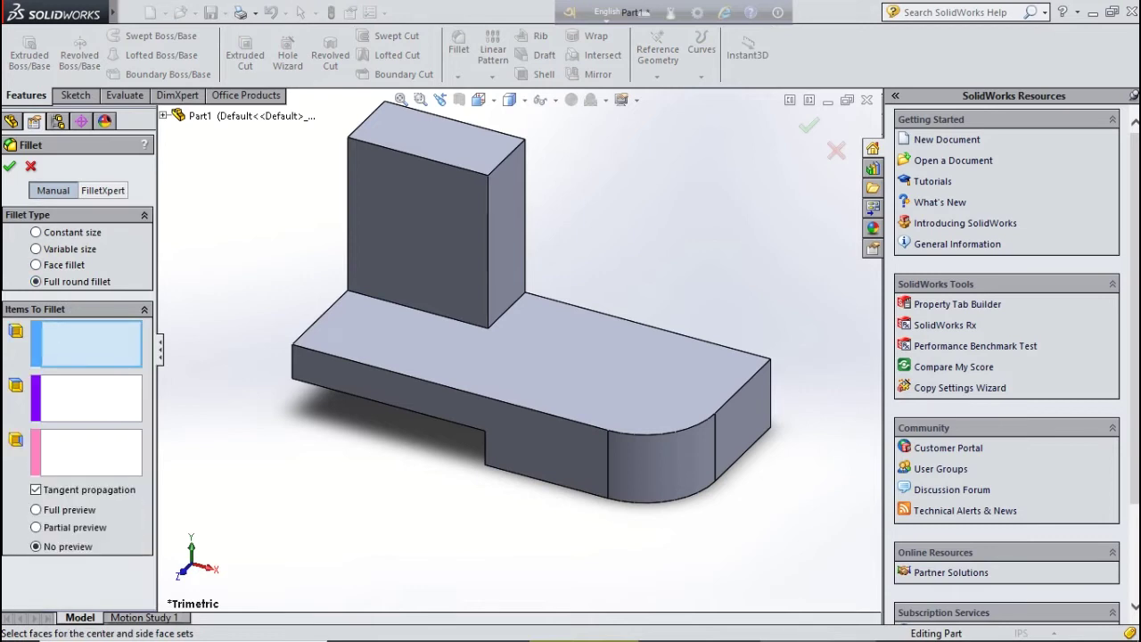
mouse_move(499, 268)
middle_mouse_down()
mouse_move(401, 178)
mouse_move(333, 180)
mouse_move(438, 311)
middle_mouse_up()
left_click(393, 172)
left_click(332, 180)
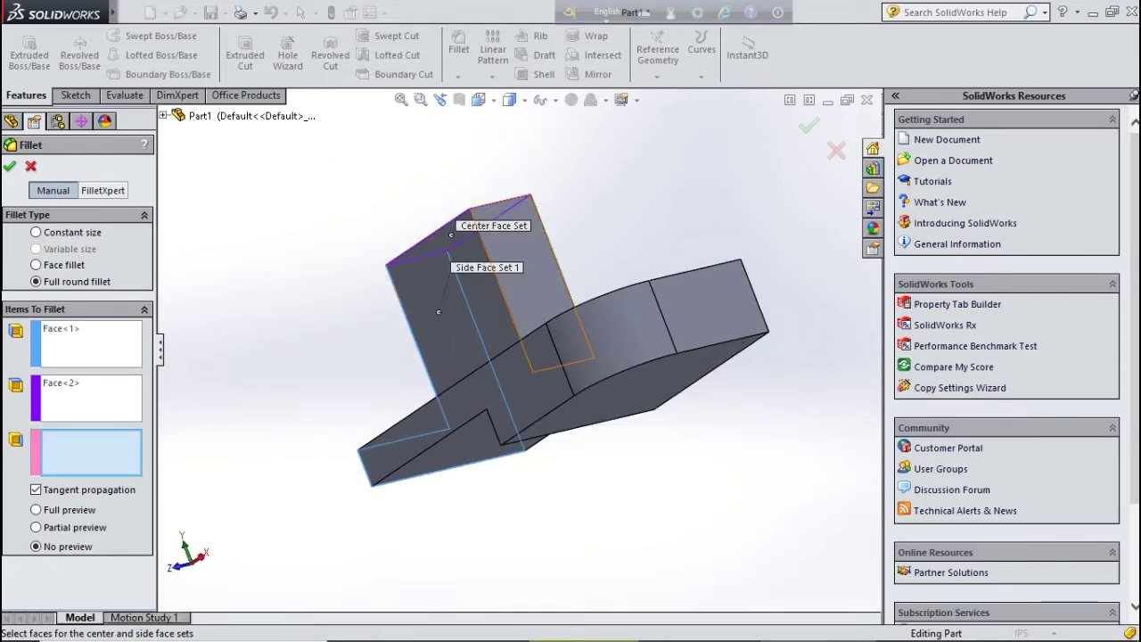
left_click(531, 260)
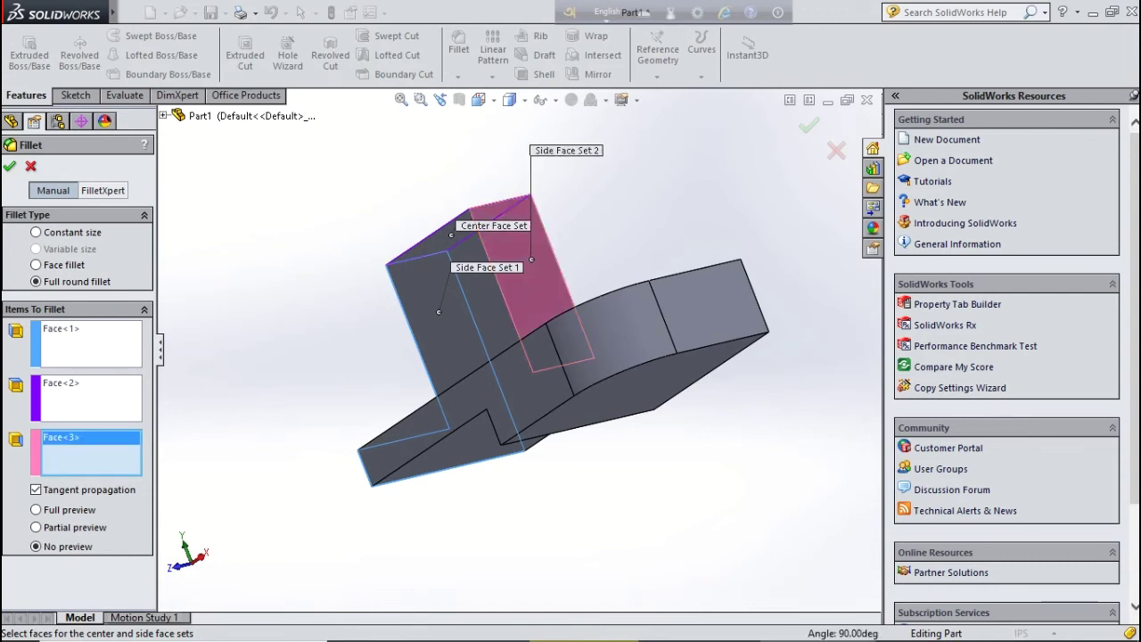
middle_click_drag(531, 259, 570, 303)
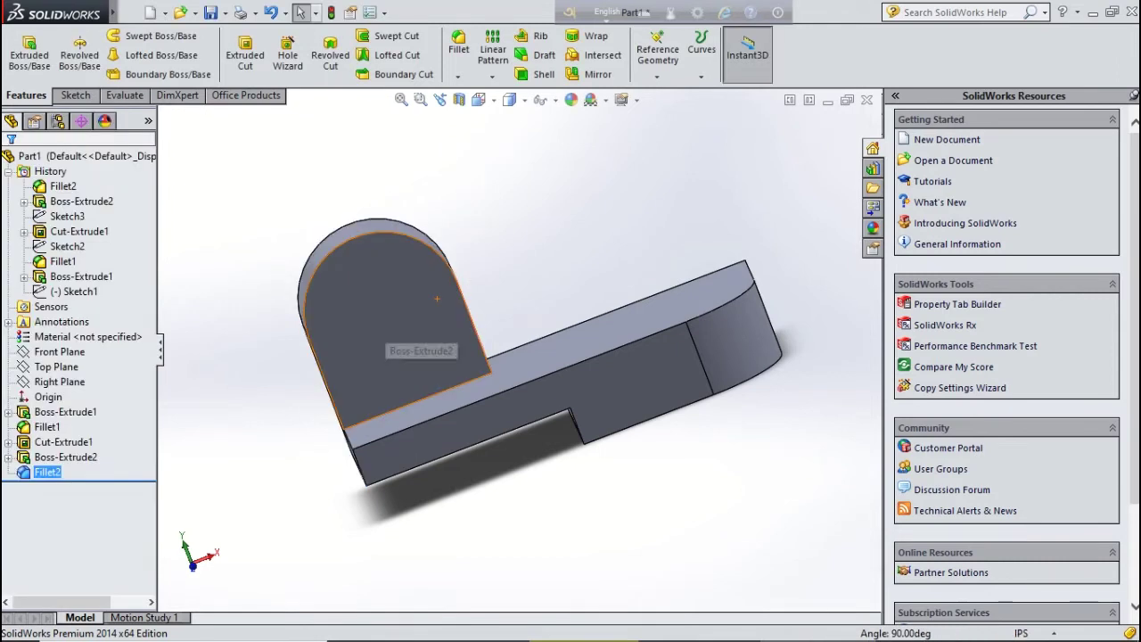
Switch to the Front view and begin an extruded-cut sketch on the part's front face
mouse_move(437, 298)
middle_mouse_down()
mouse_move(392, 303)
mouse_move(383, 317)
middle_mouse_up()
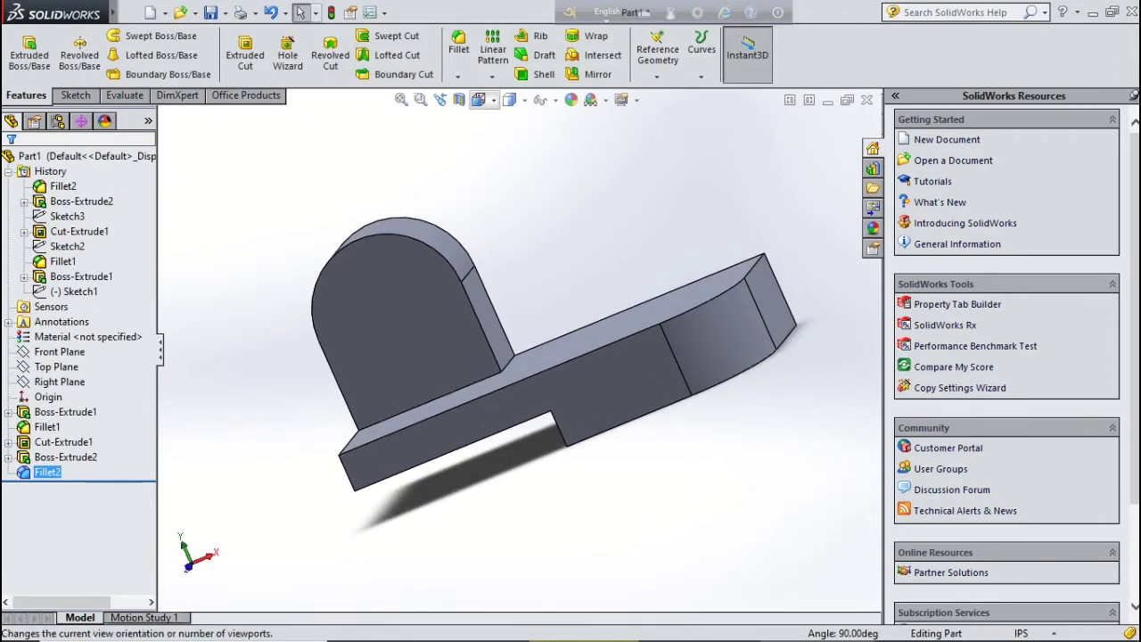
left_click(479, 100)
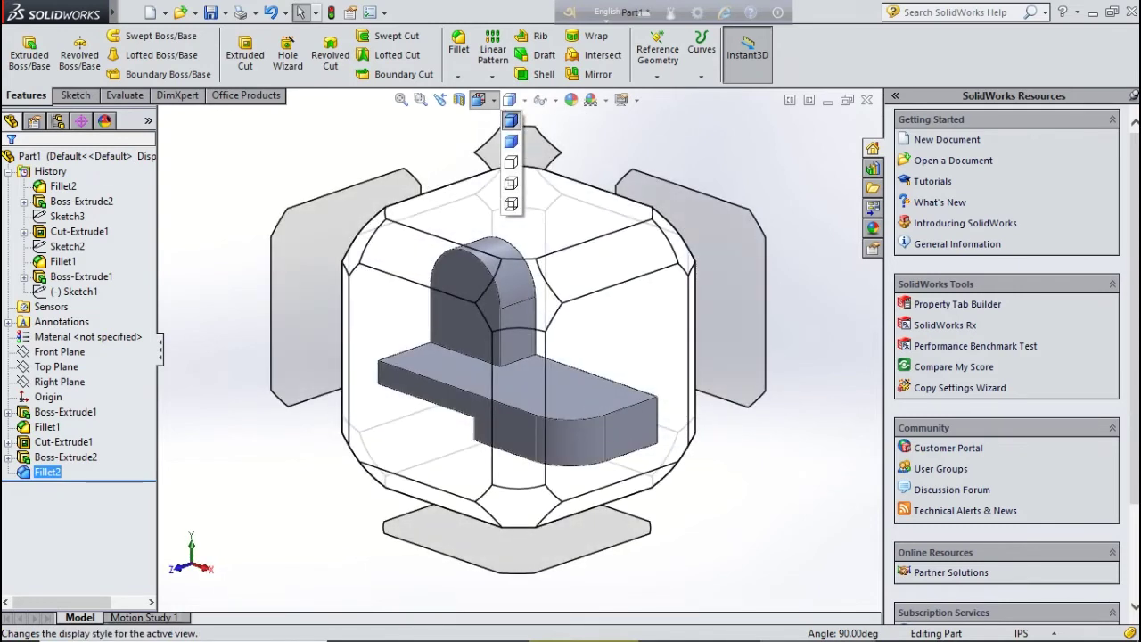
left_click(479, 100)
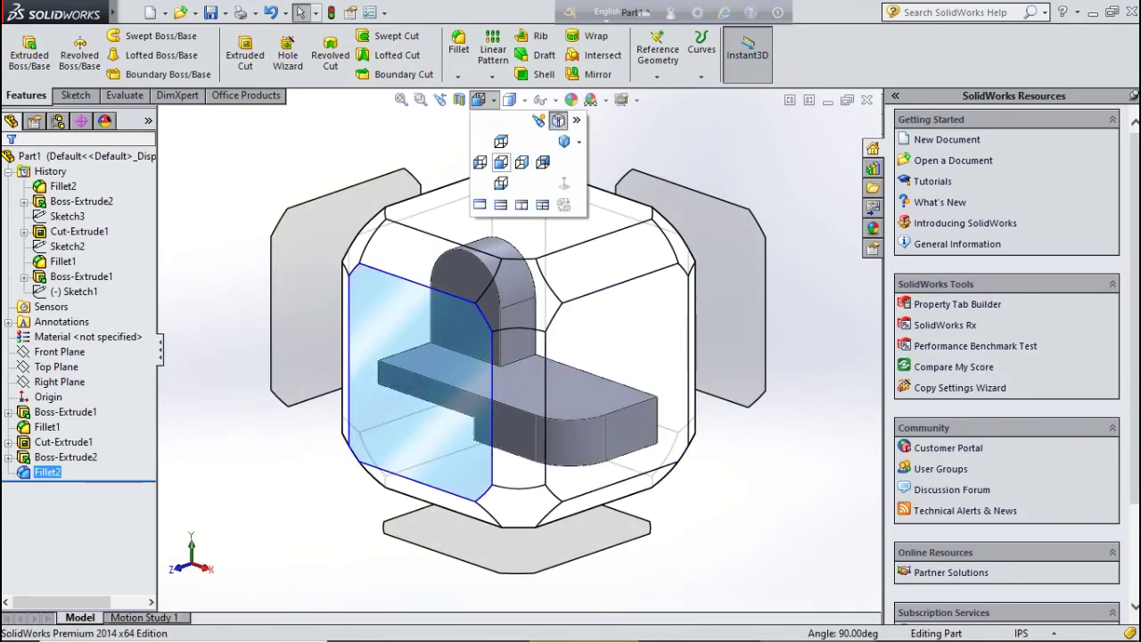
left_click(501, 162)
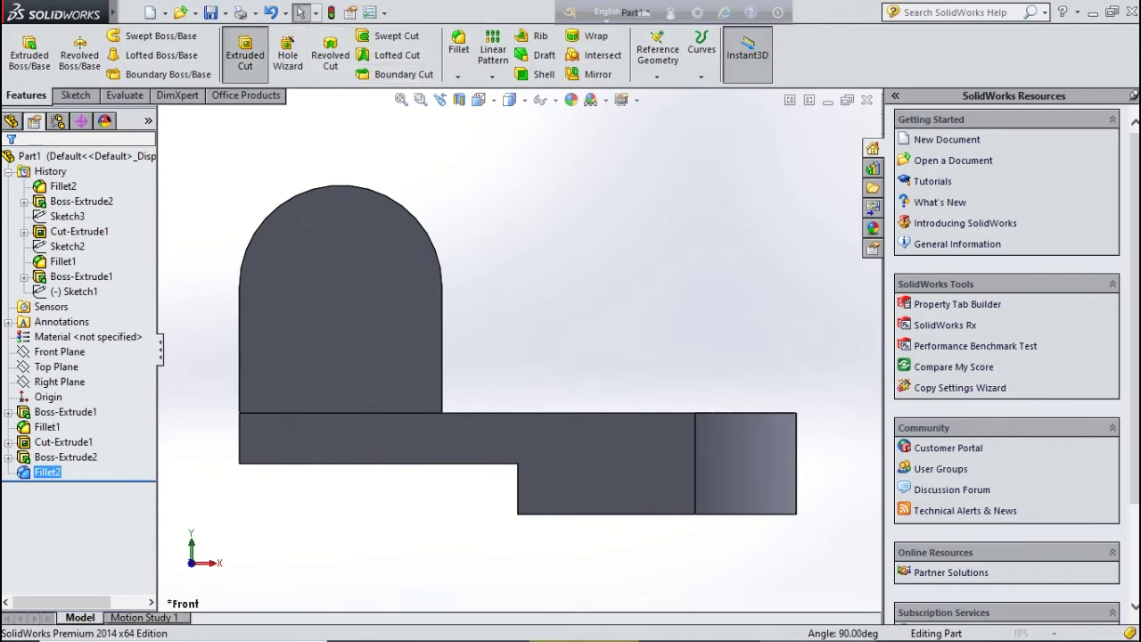
left_click(244, 55)
left_click(339, 294)
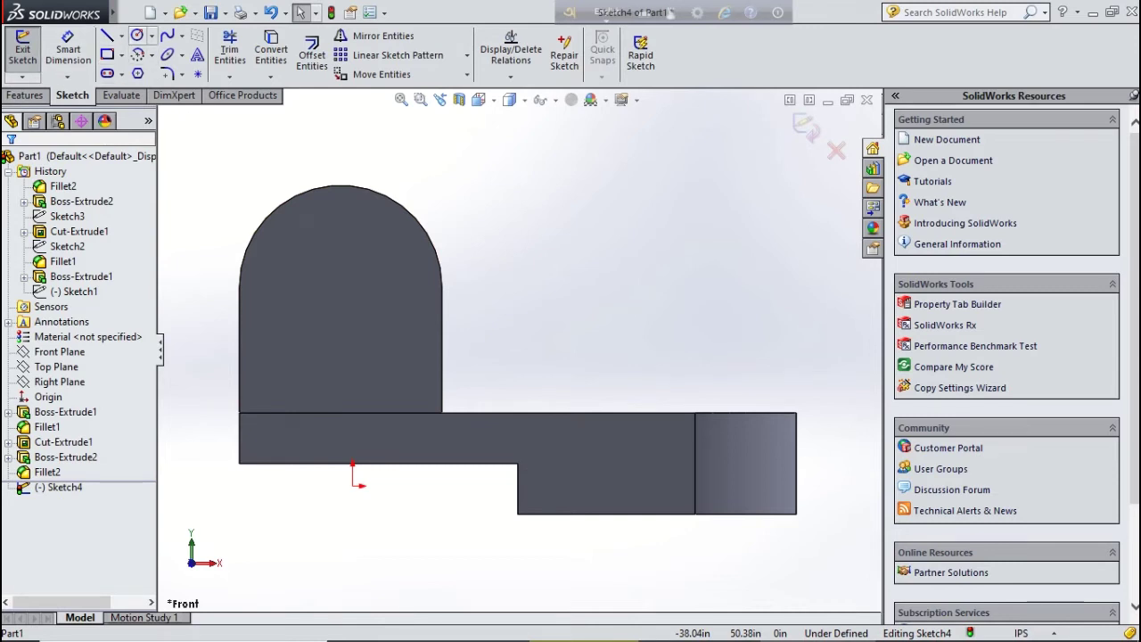
Draw a lower circle on the upright boss and a second circle centred on the arc centre
left_click(139, 36)
key("Escape")
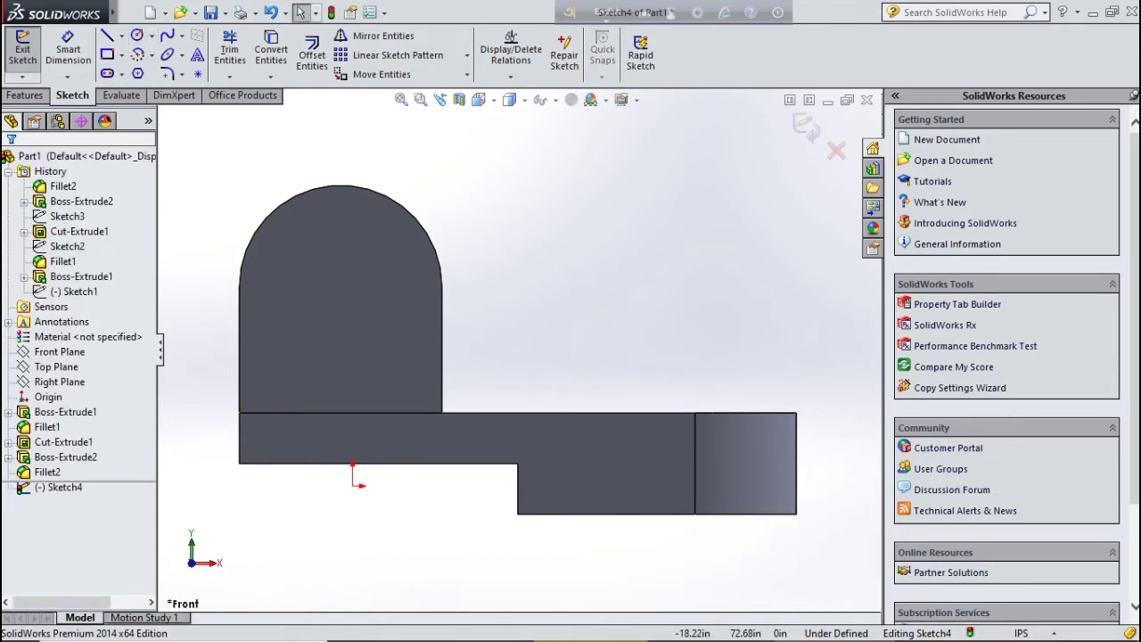
left_click(138, 36)
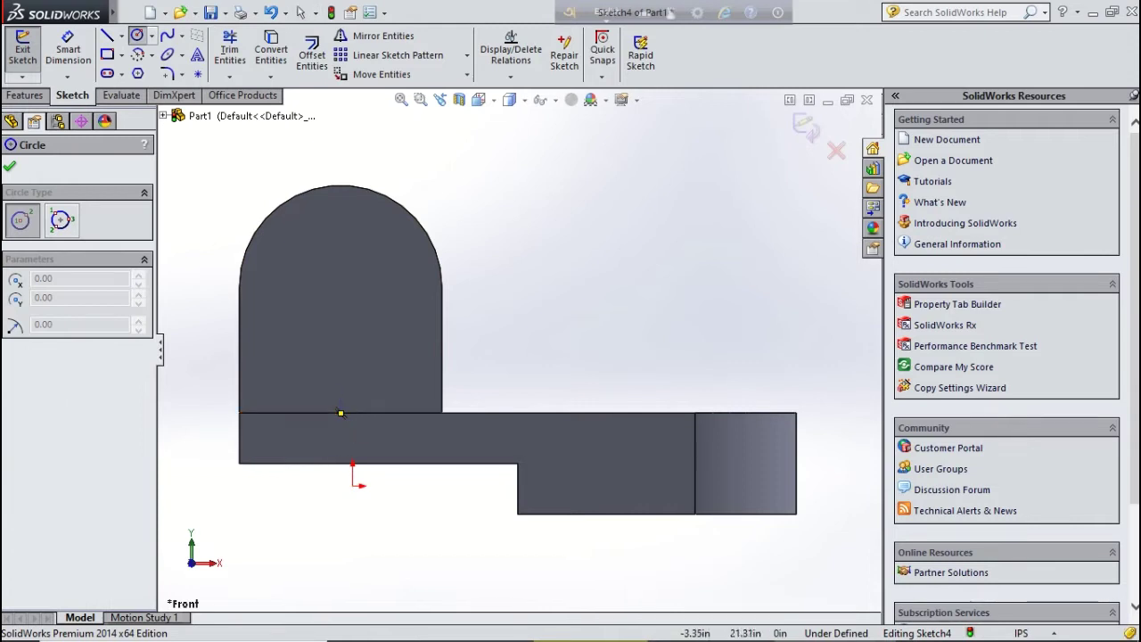
left_click(340, 351)
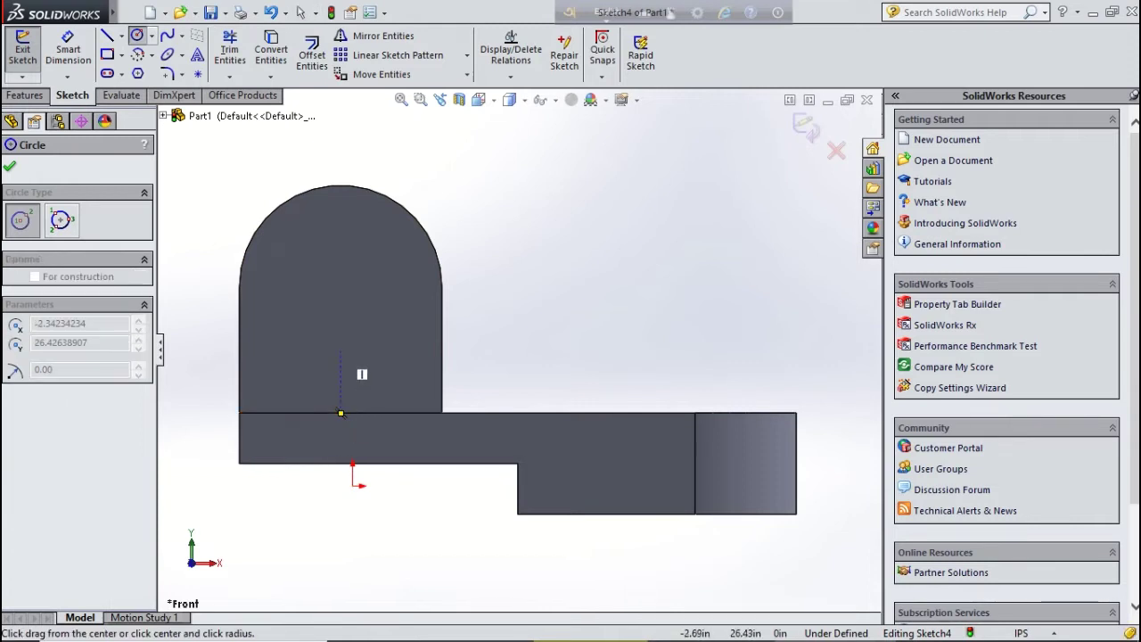
left_click(368, 346)
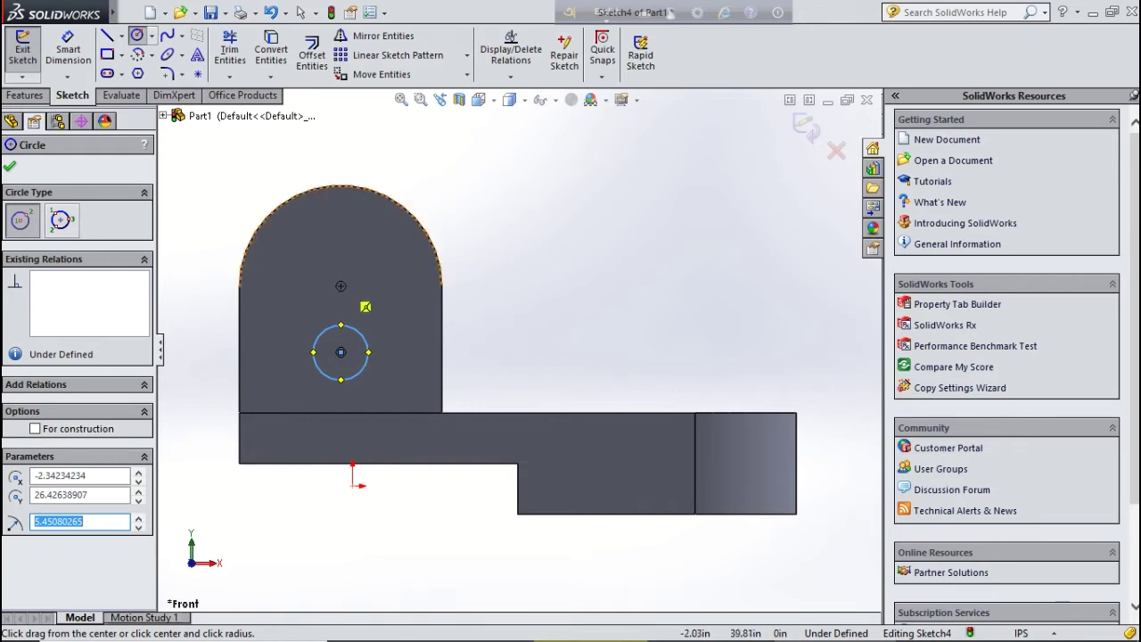
left_click(341, 285)
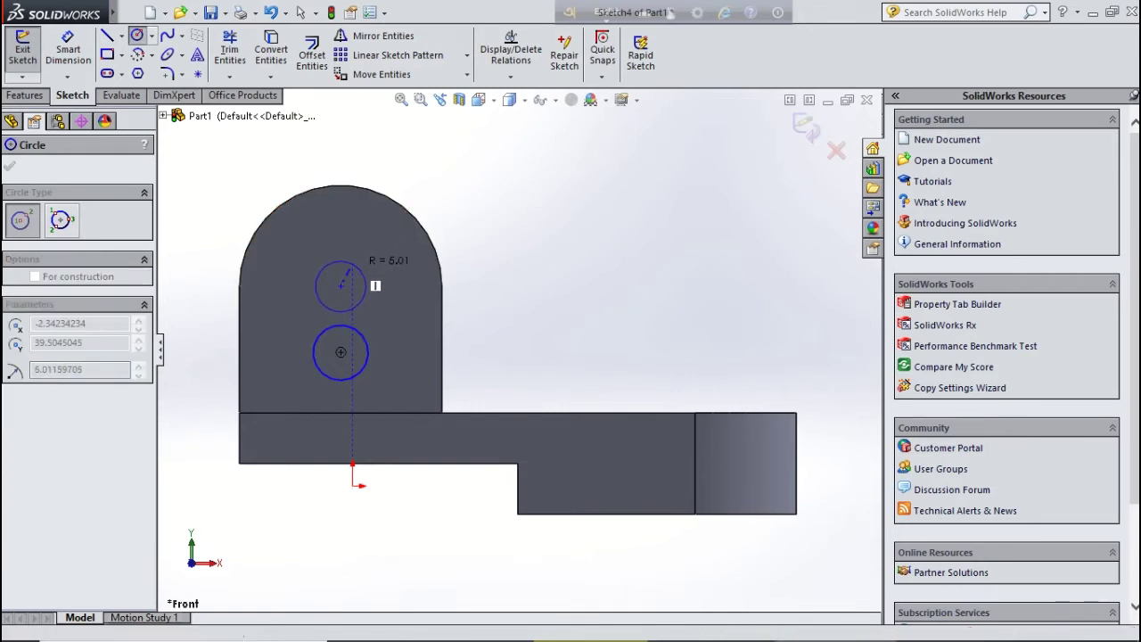
left_click(348, 273)
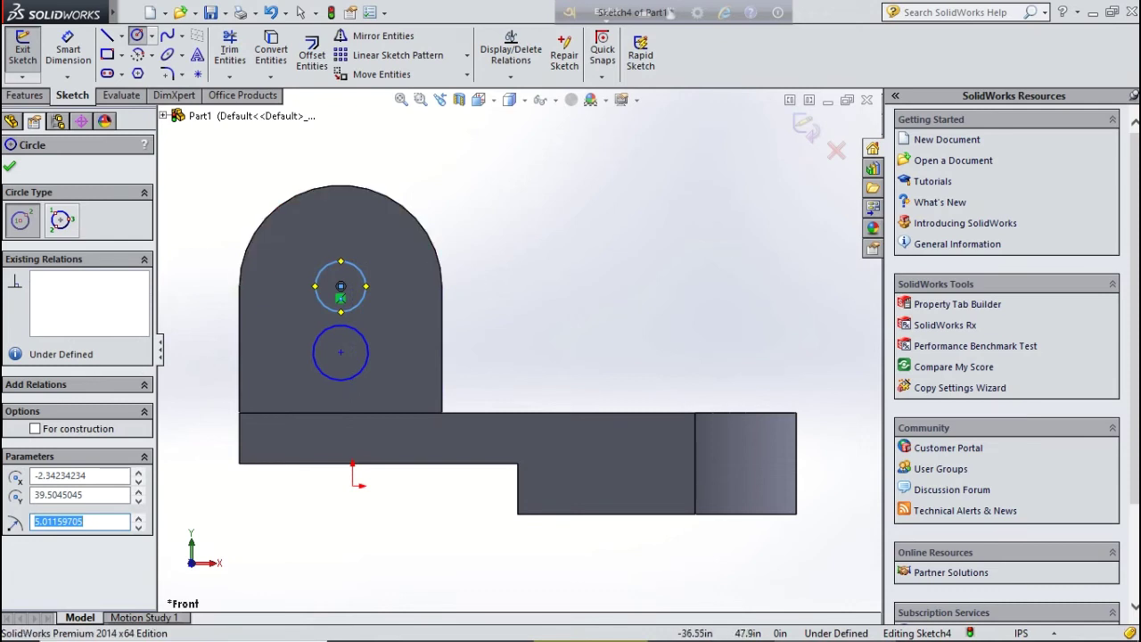
left_click(68, 49)
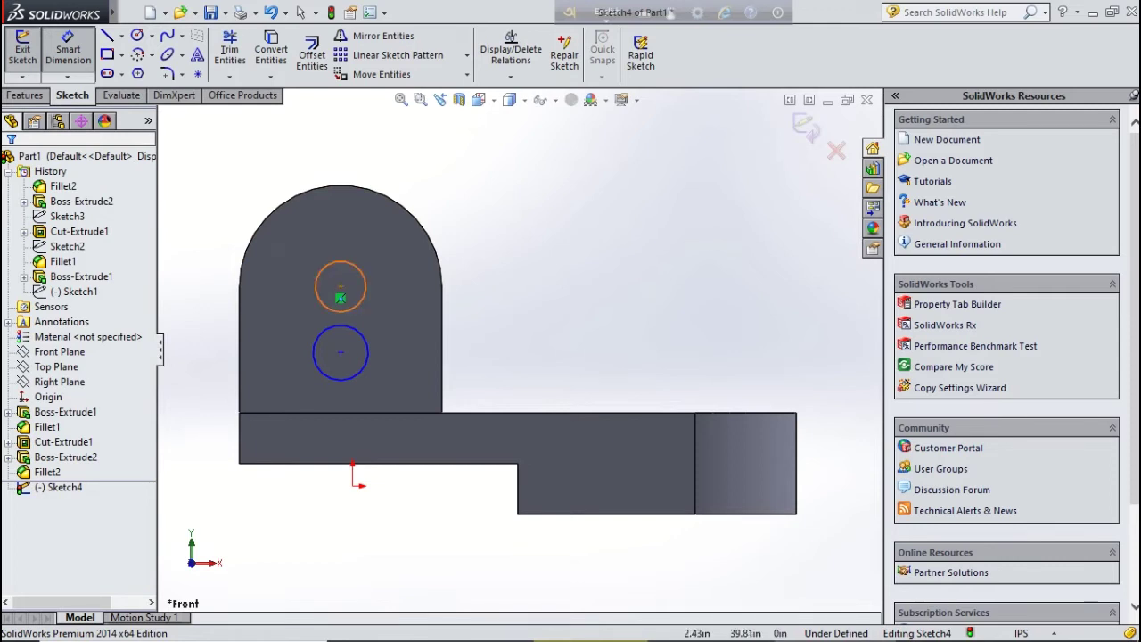
left_click(359, 304)
Dimension the upper and lower boss circles each to a 13 in diameter
left_click(454, 268)
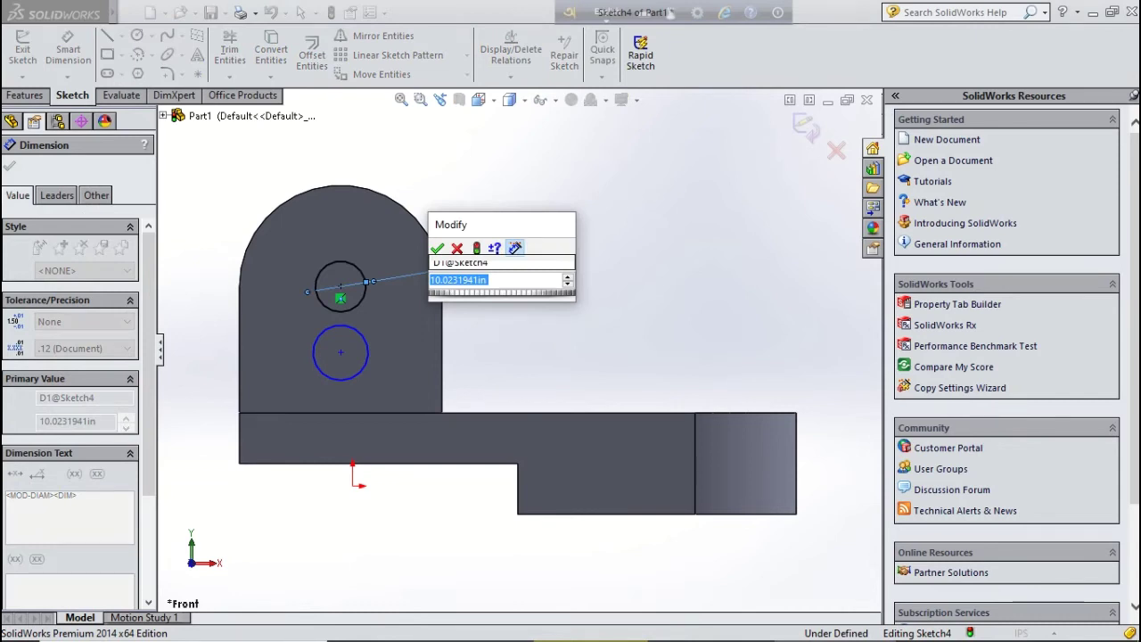
type("13")
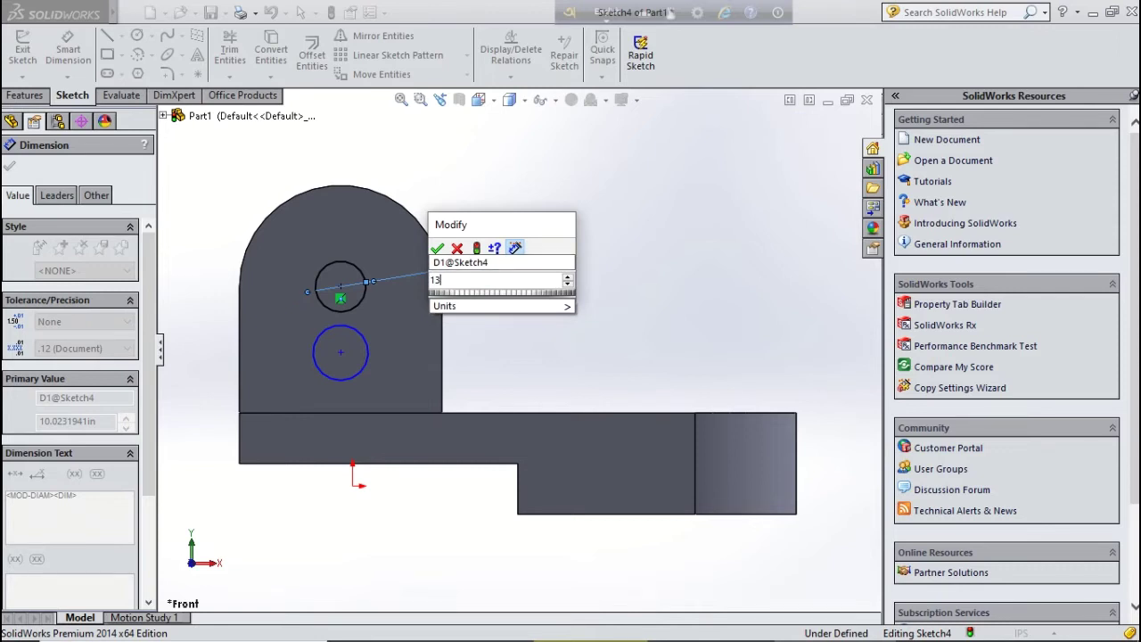
key("Return")
left_click(368, 352)
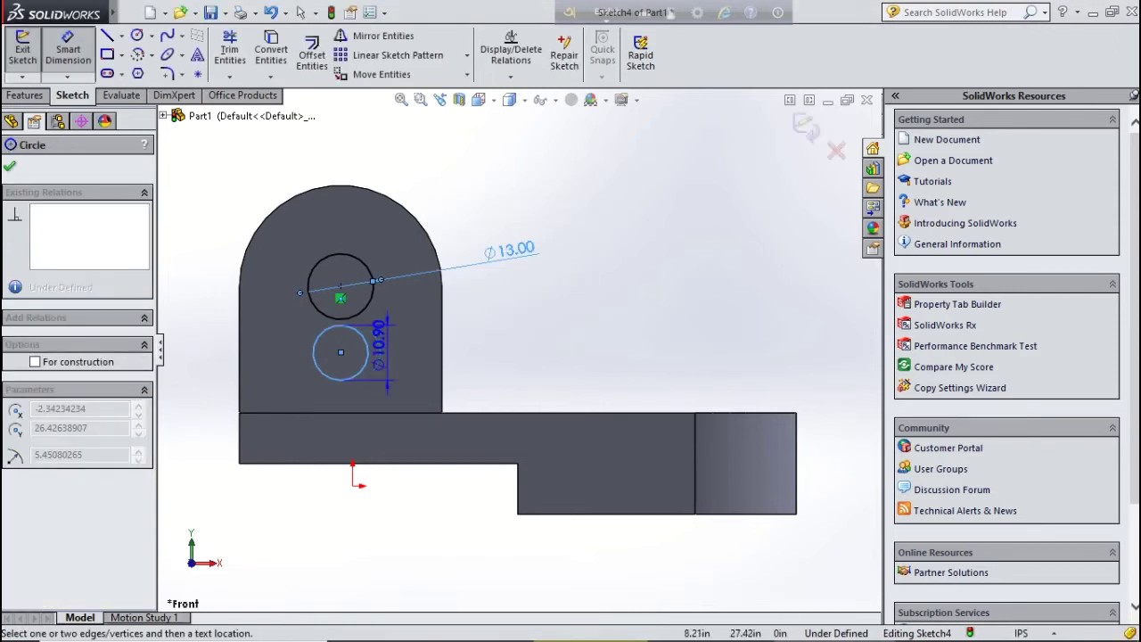
left_click(492, 352)
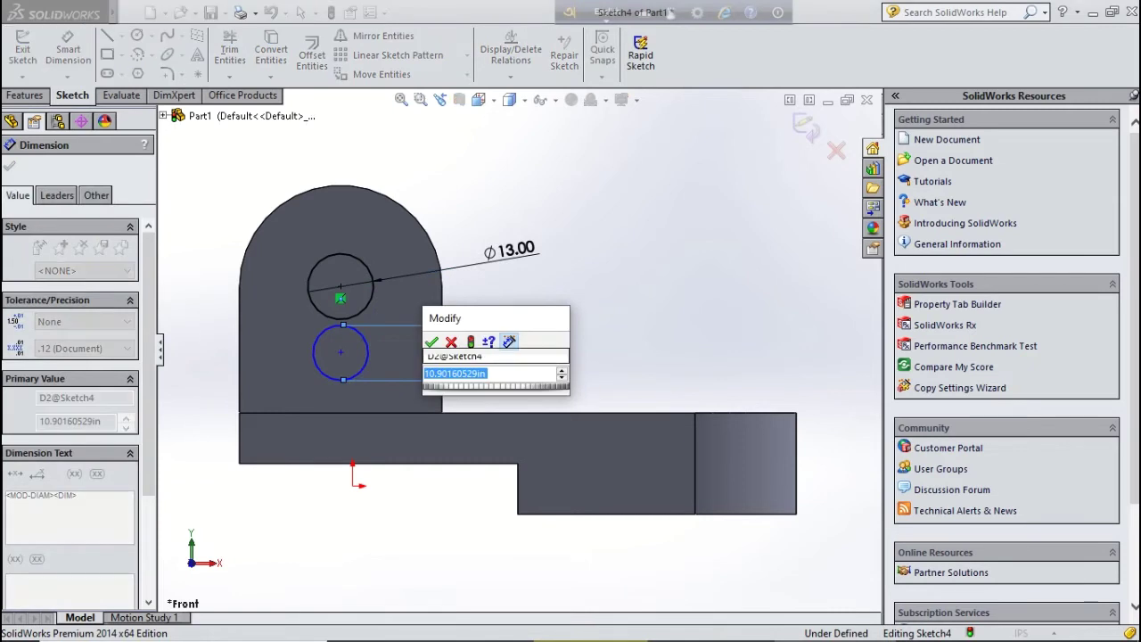
type("13")
key("Return")
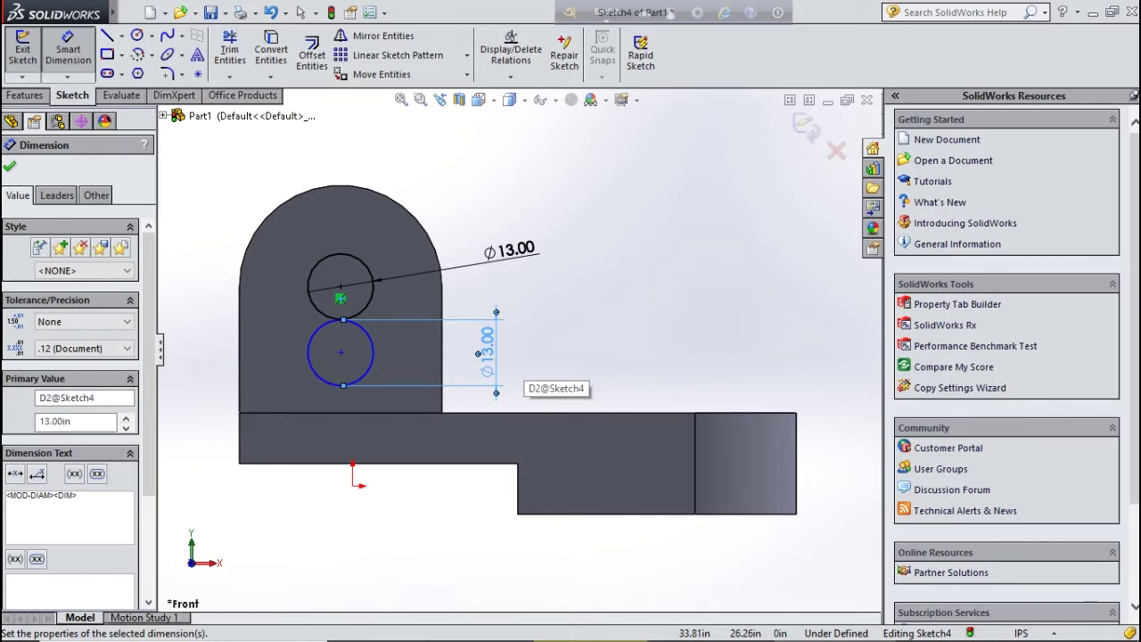
Draw vertical lines joining the two circles on their left and right sides
key("l")
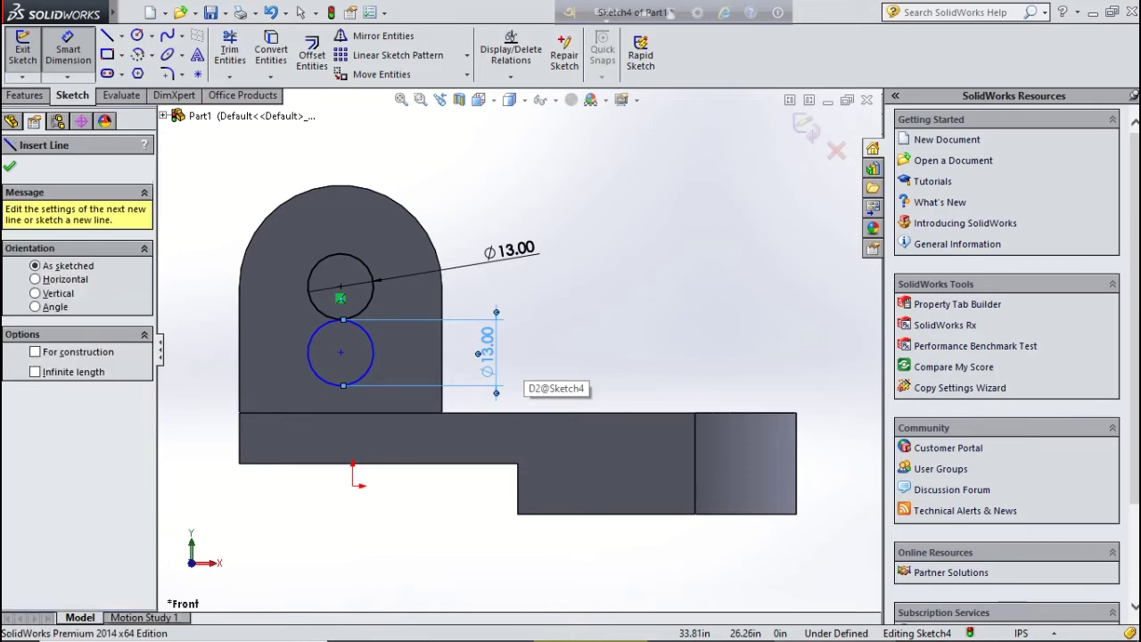
left_click(340, 296)
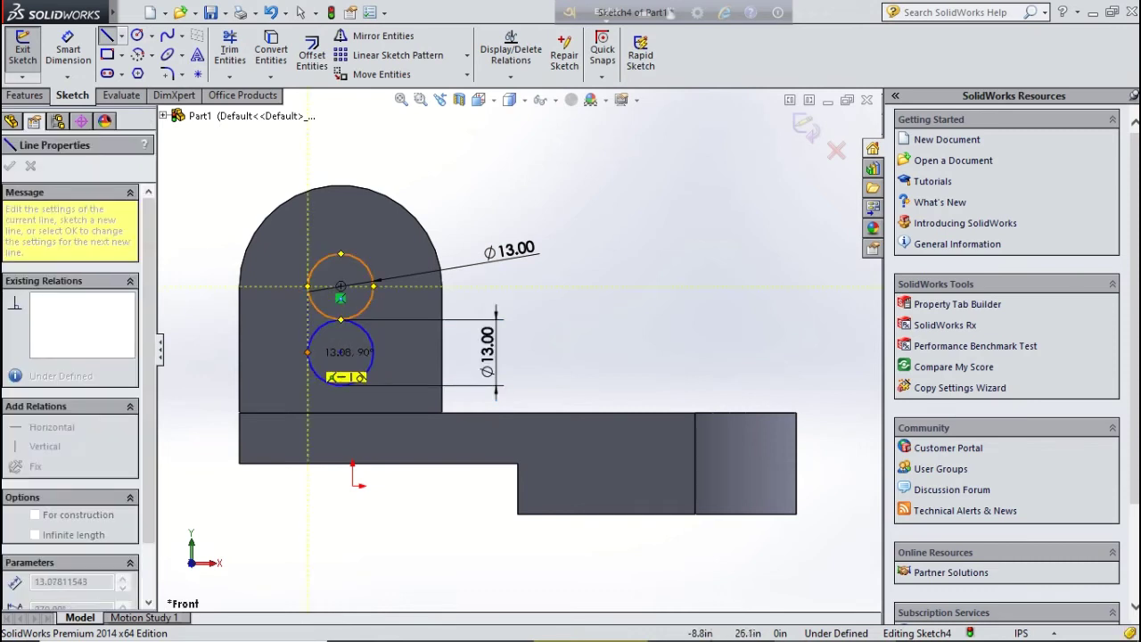
left_click(337, 354)
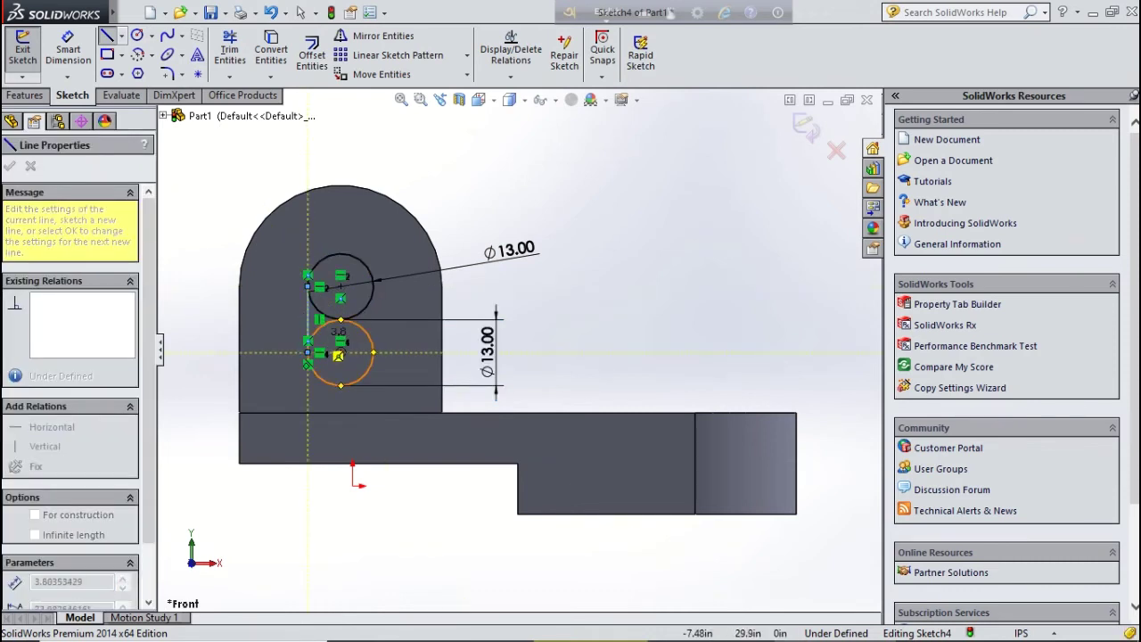
right_click(352, 311)
left_click(356, 158)
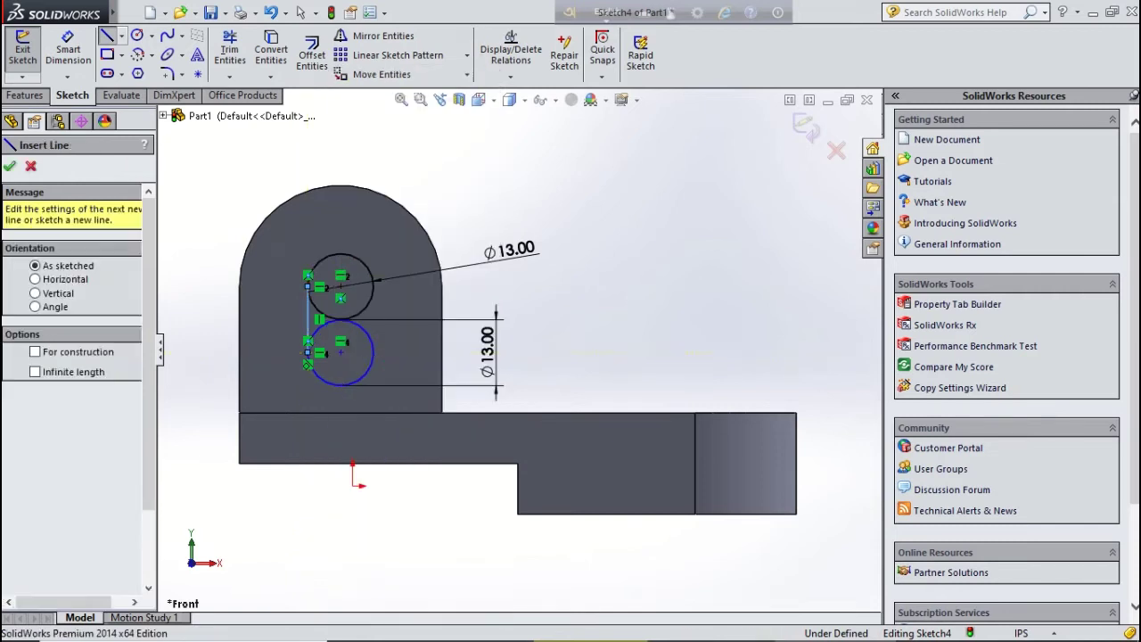
key("Escape")
left_click(106, 35)
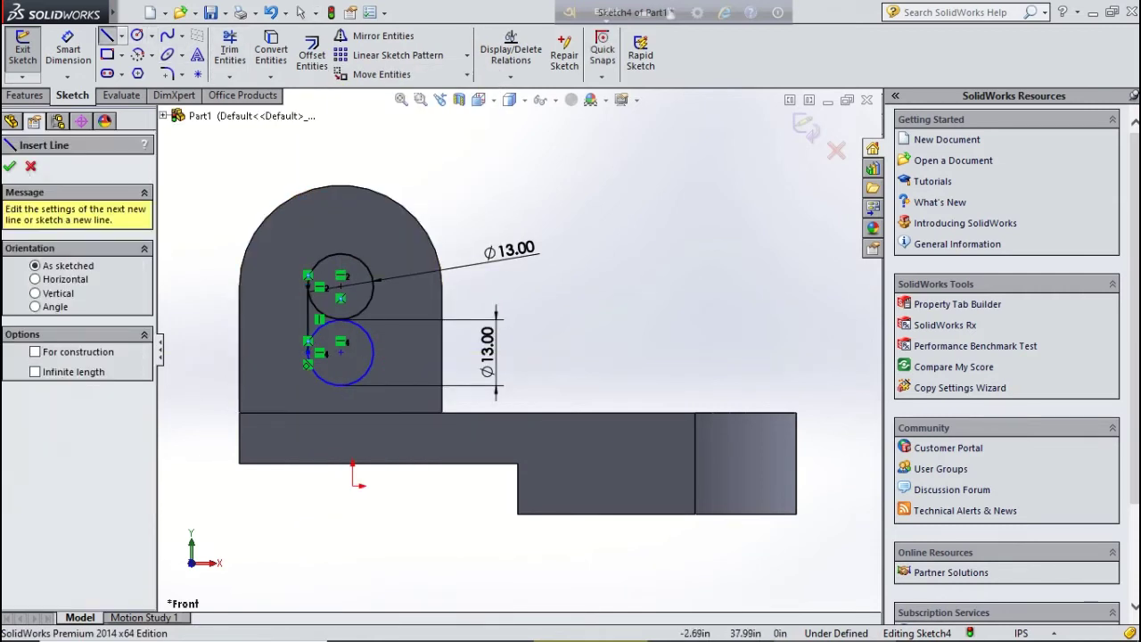
left_click(374, 285)
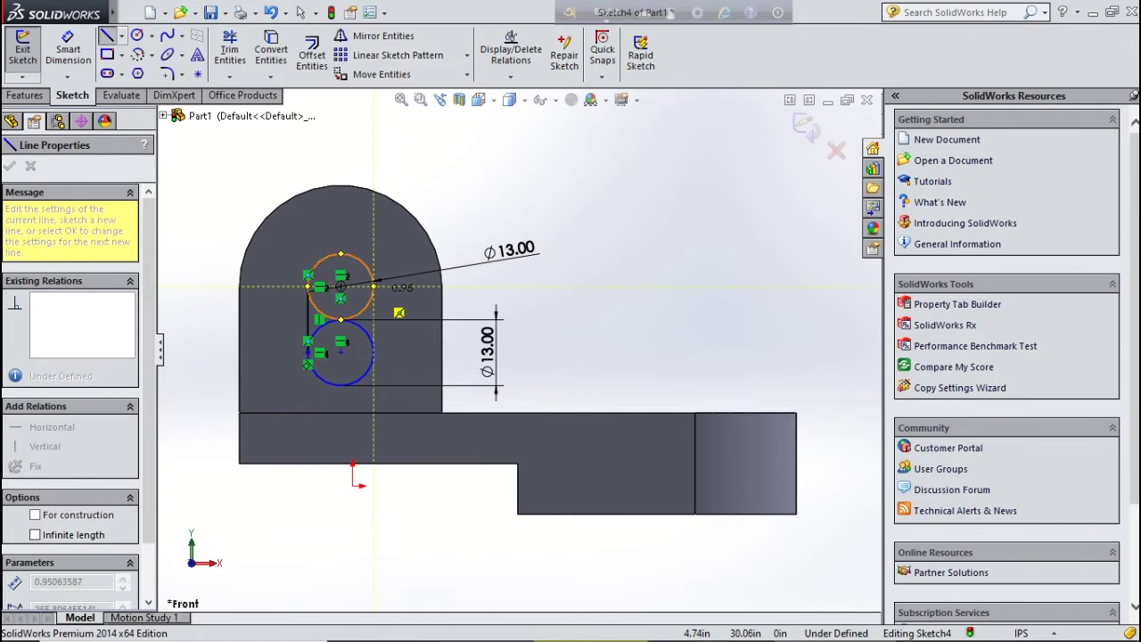
left_click(374, 352)
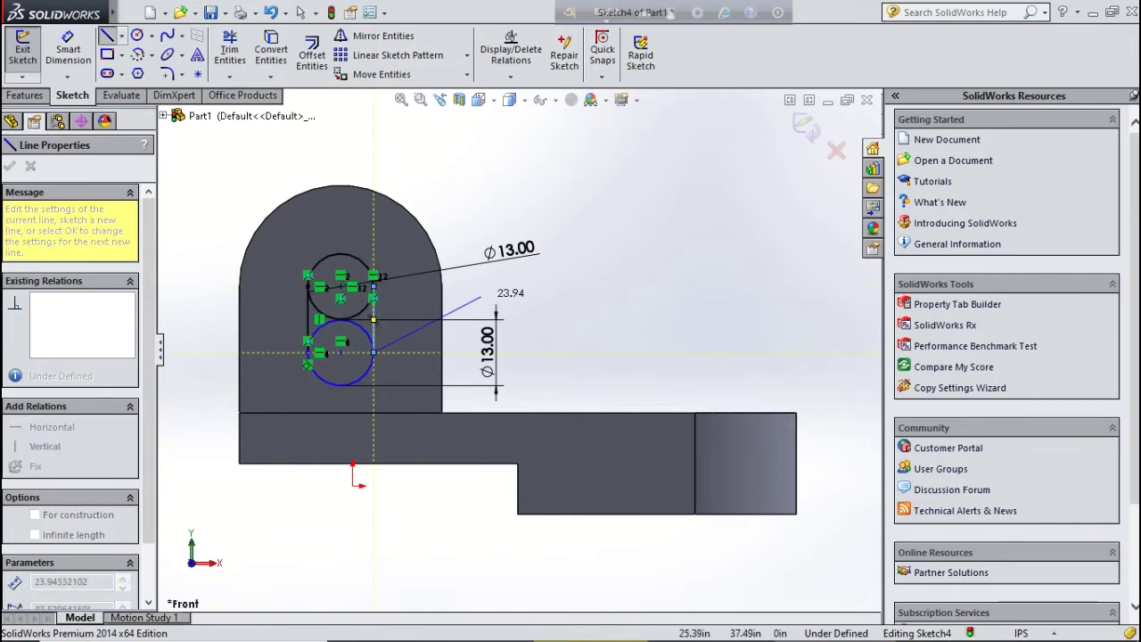
key("Escape")
key("Escape")
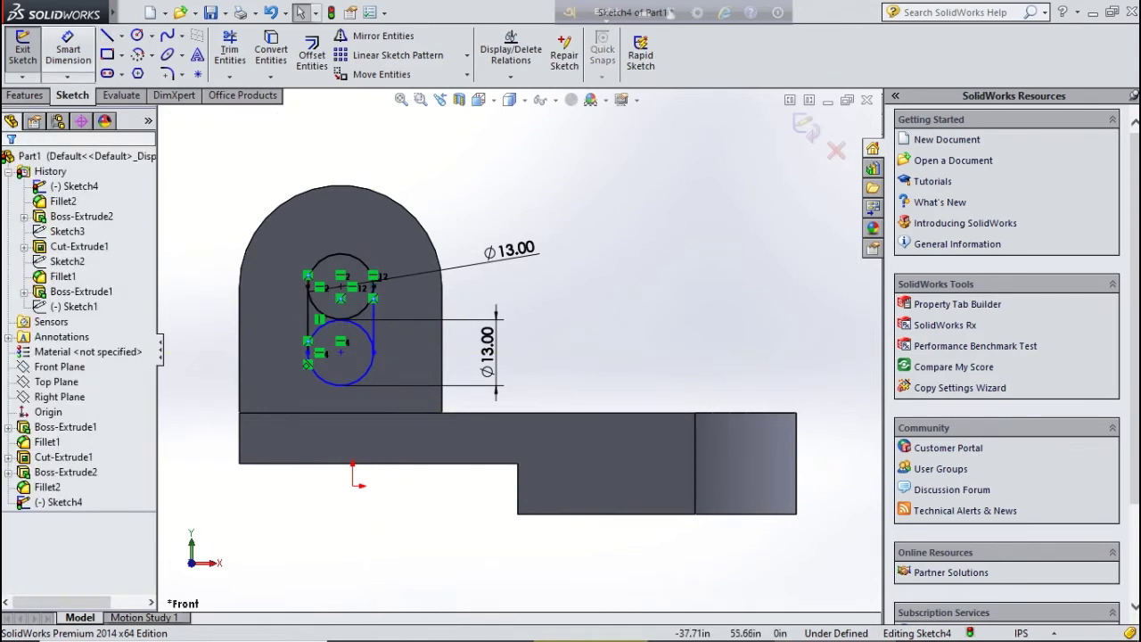
Dimension both the right and left vertical lines to 13 in length
left_click(68, 49)
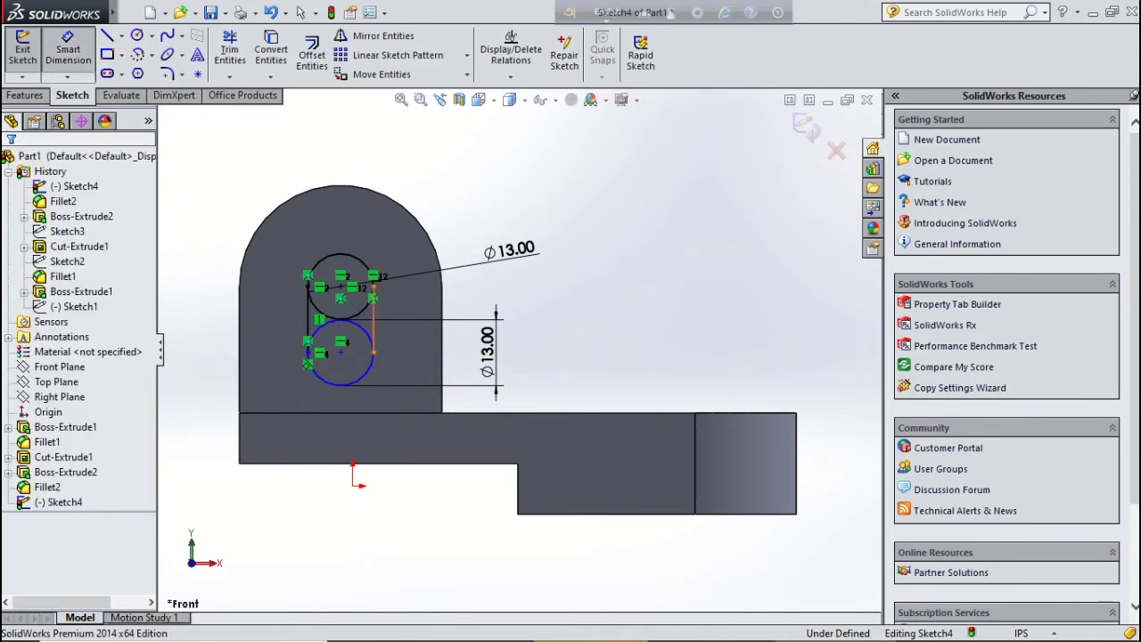
left_click(373, 321)
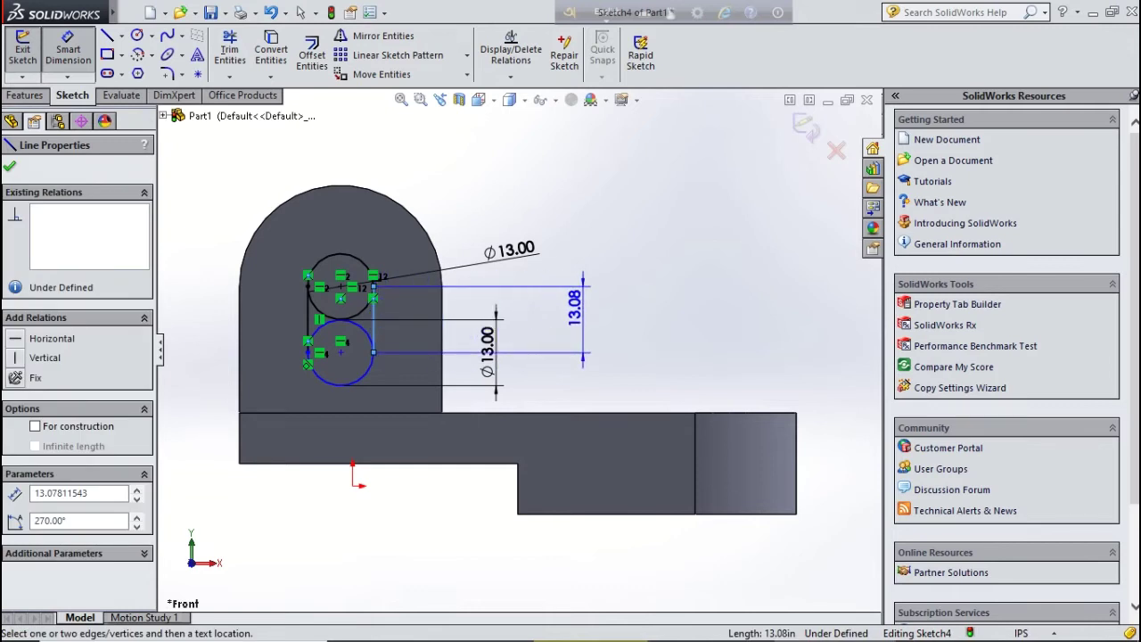
left_click(573, 317)
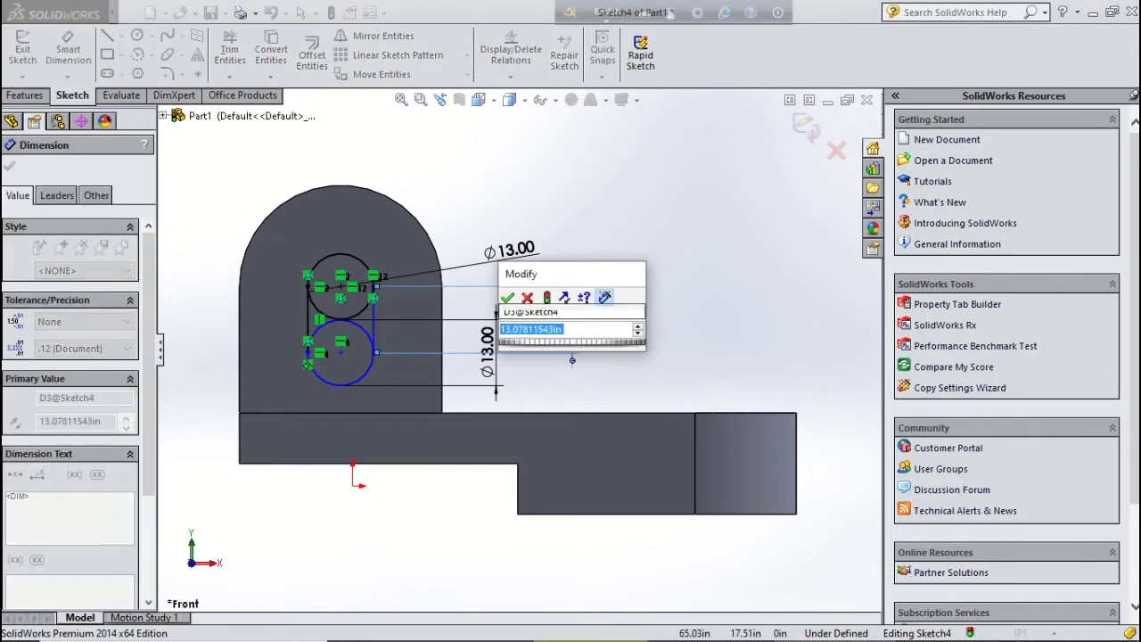
type("13")
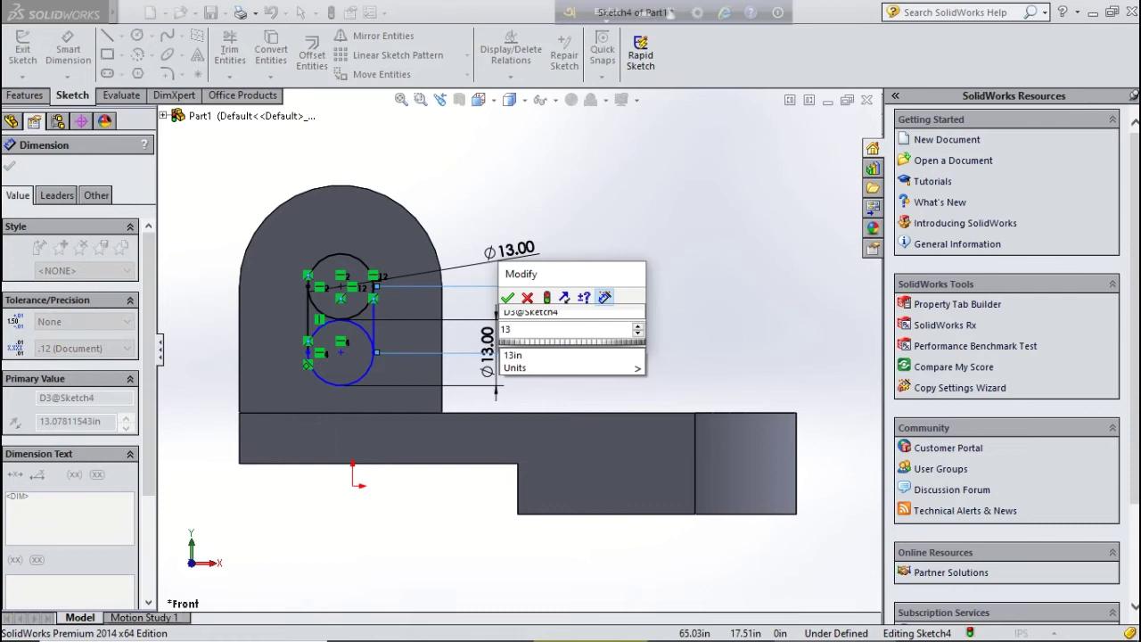
key("Return")
key("Return")
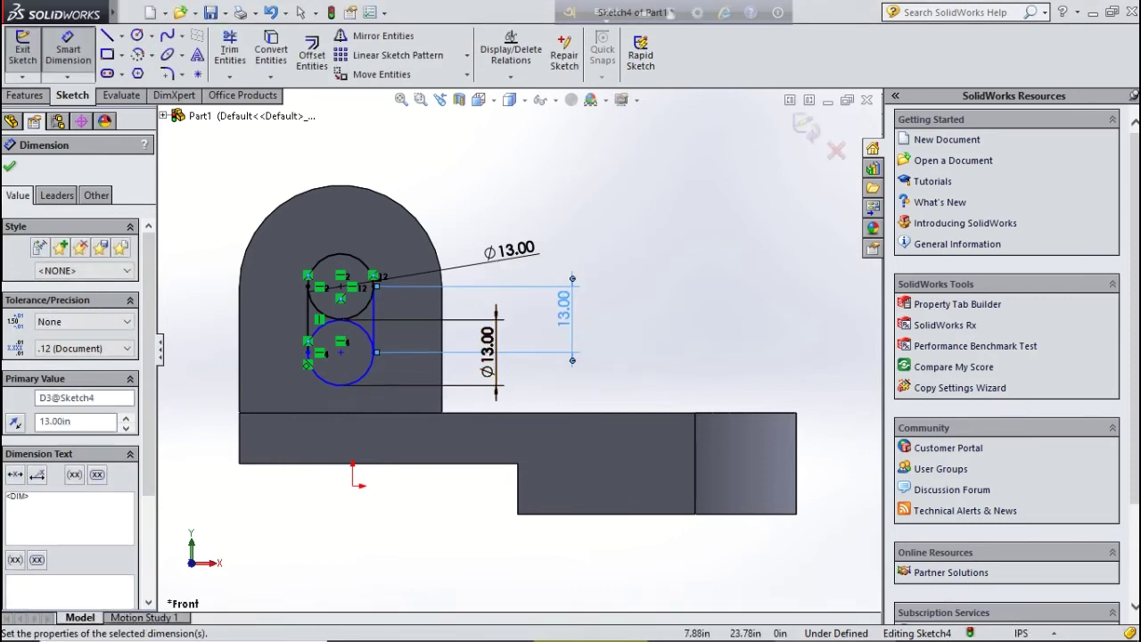
left_click(308, 314)
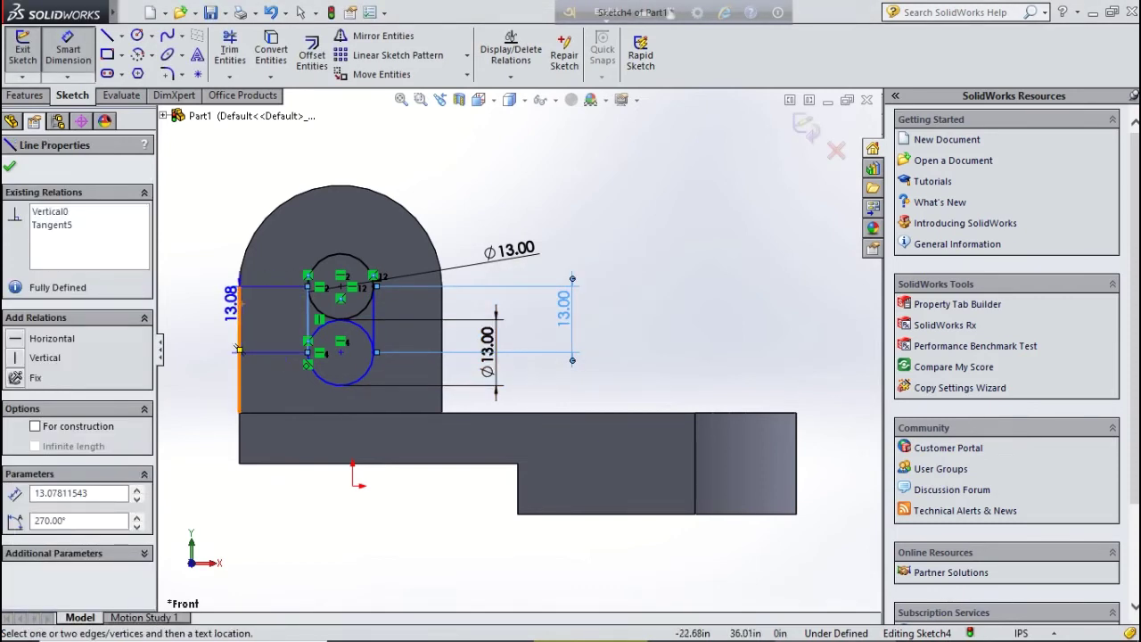
left_click(219, 303)
type("13")
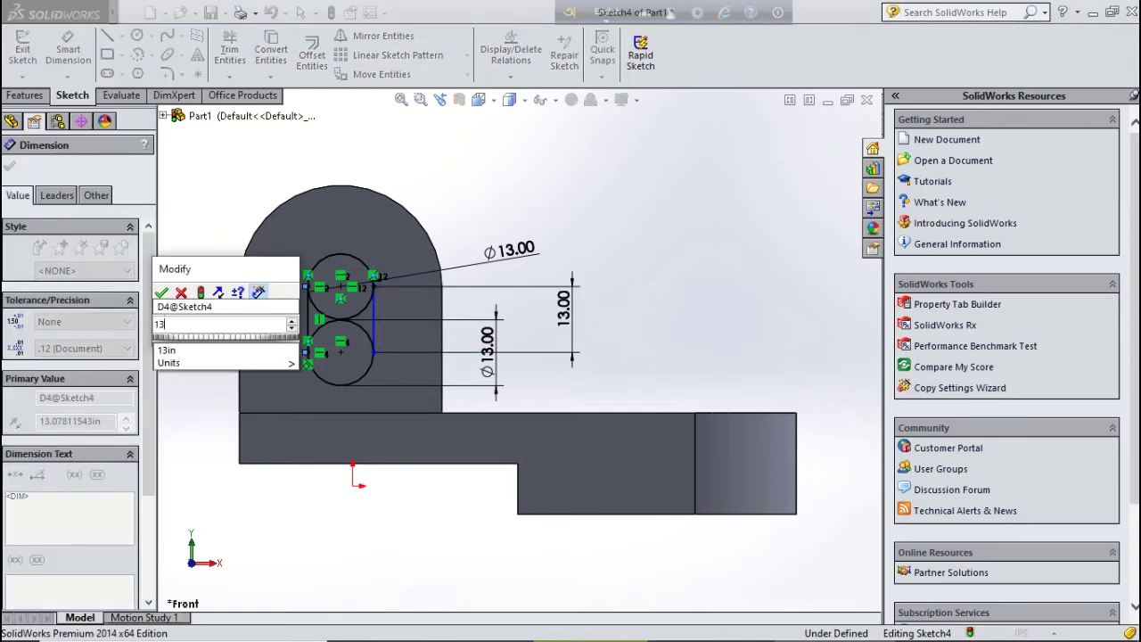
key("Return")
key("Return")
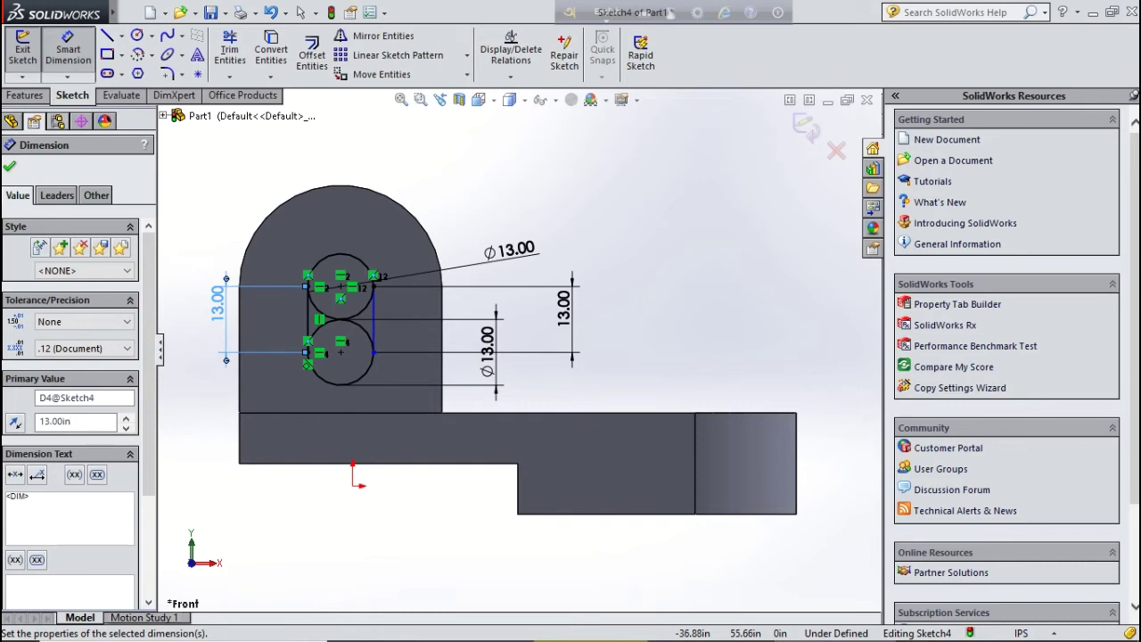
key("Escape")
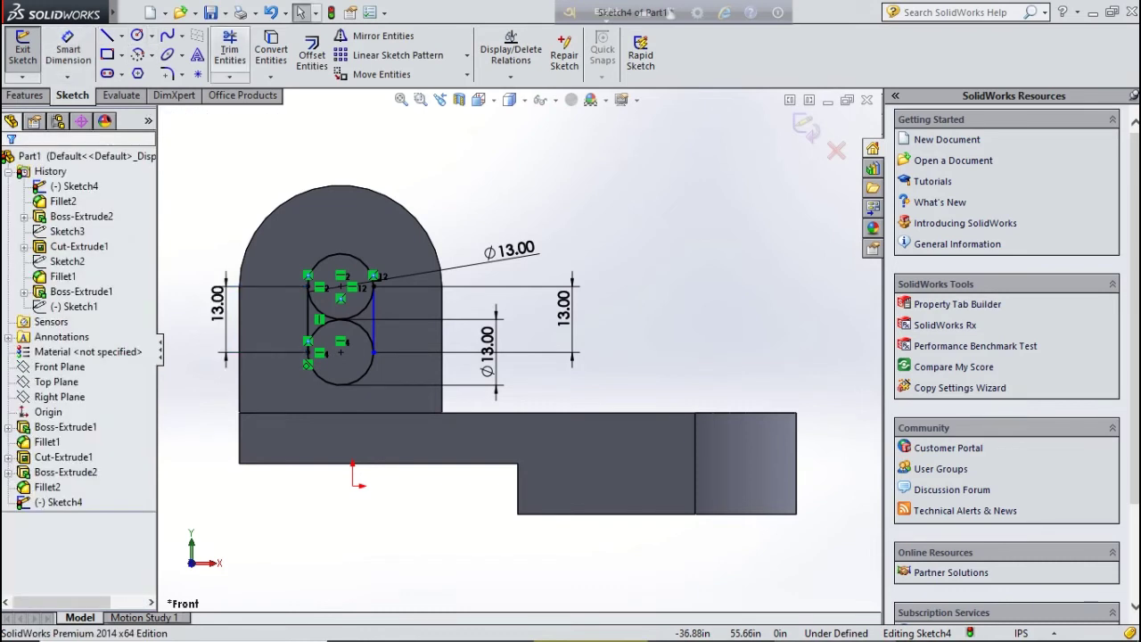
Trim away the upper circle's lower arc and the lower circle's upper arc
left_click(229, 49)
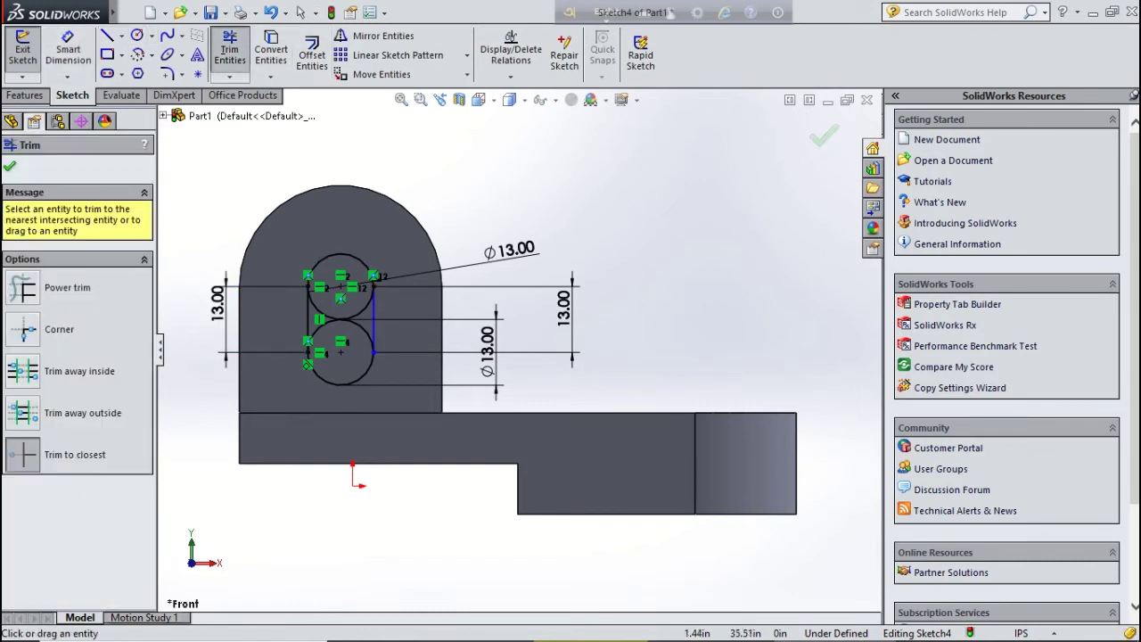
left_click(359, 310)
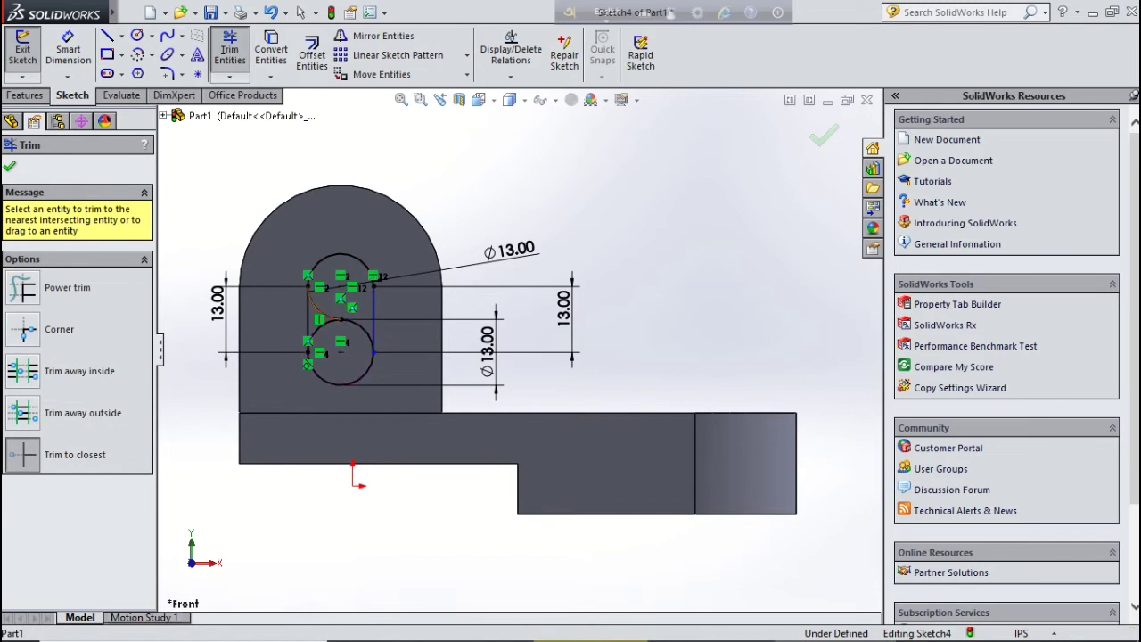
left_click(343, 323)
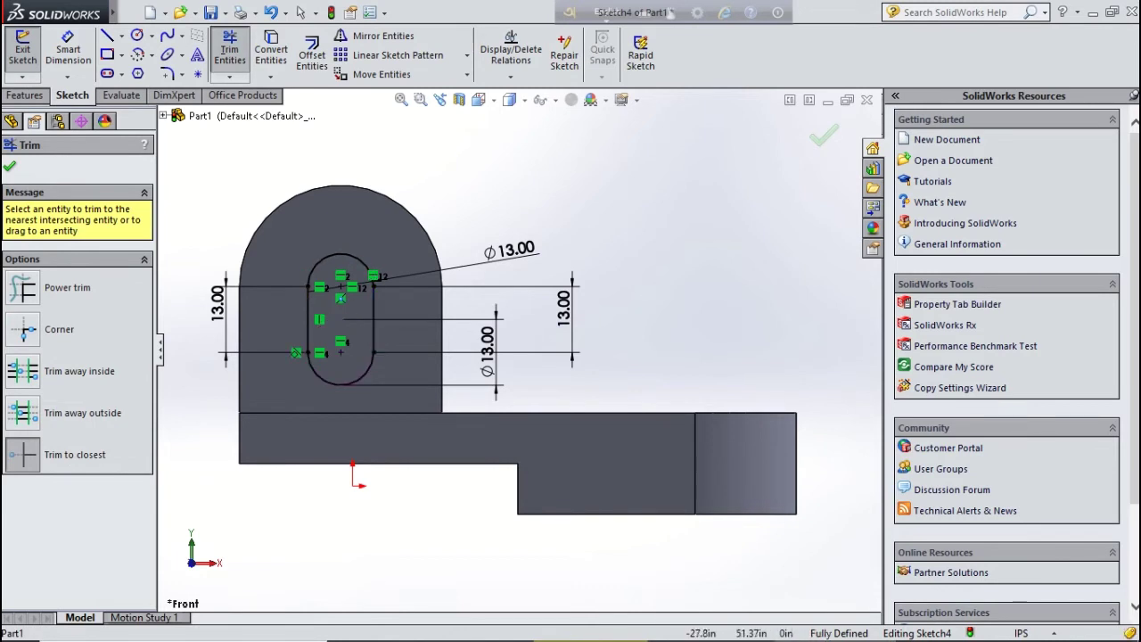
key("Escape")
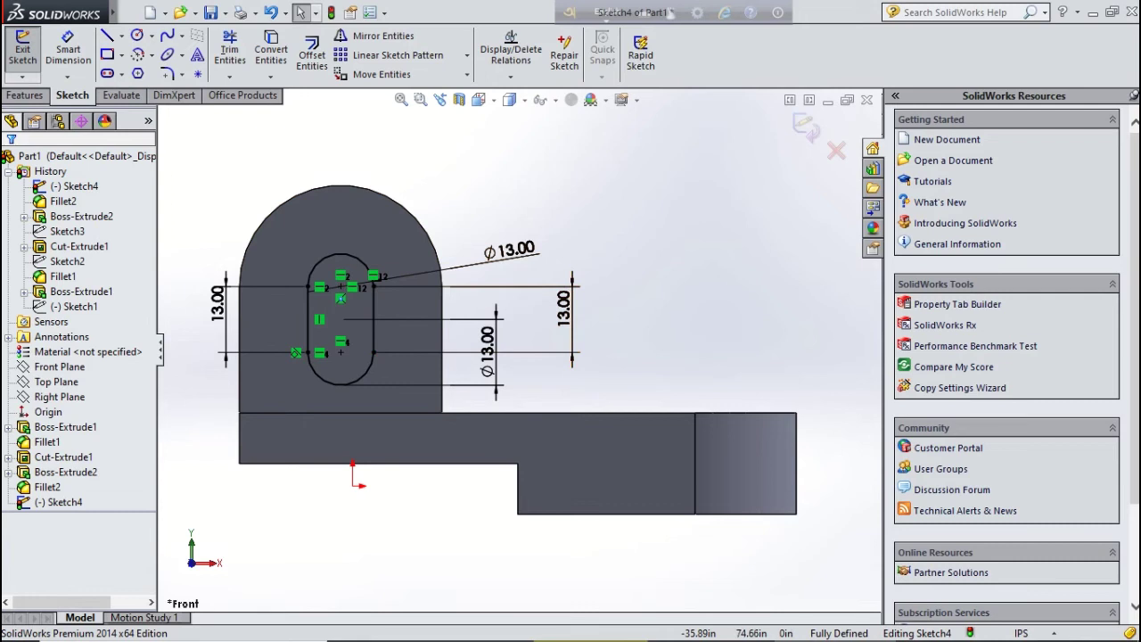
Set the slot cut's Blind depth to 20 in and accept Cut-Extrude2
left_click_drag(61, 320, 40, 319)
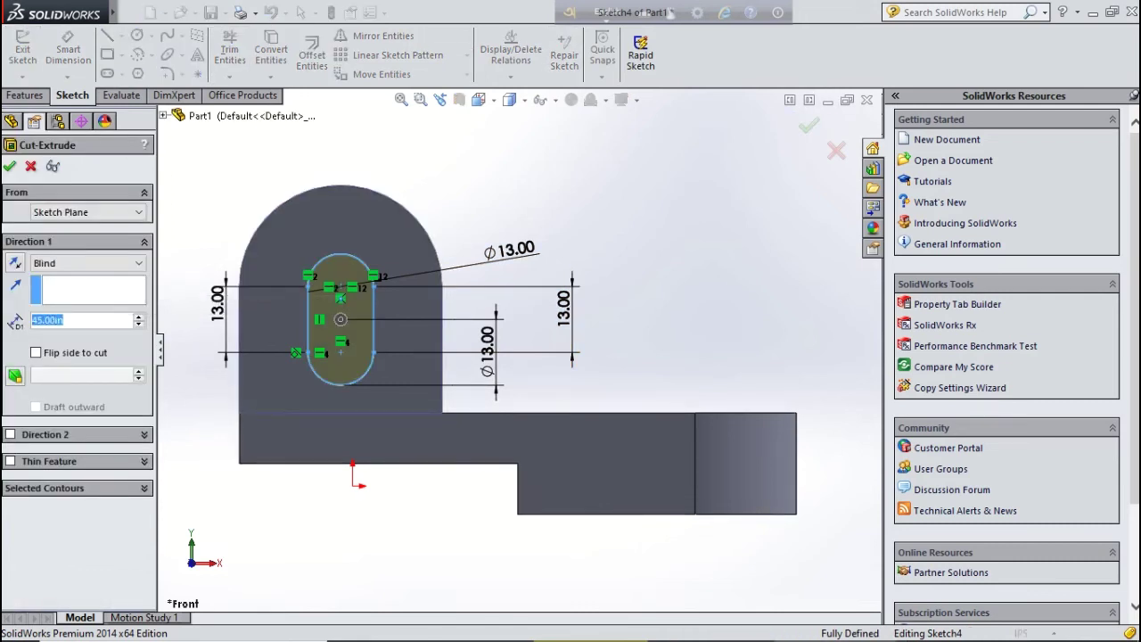
type("20")
key("Return")
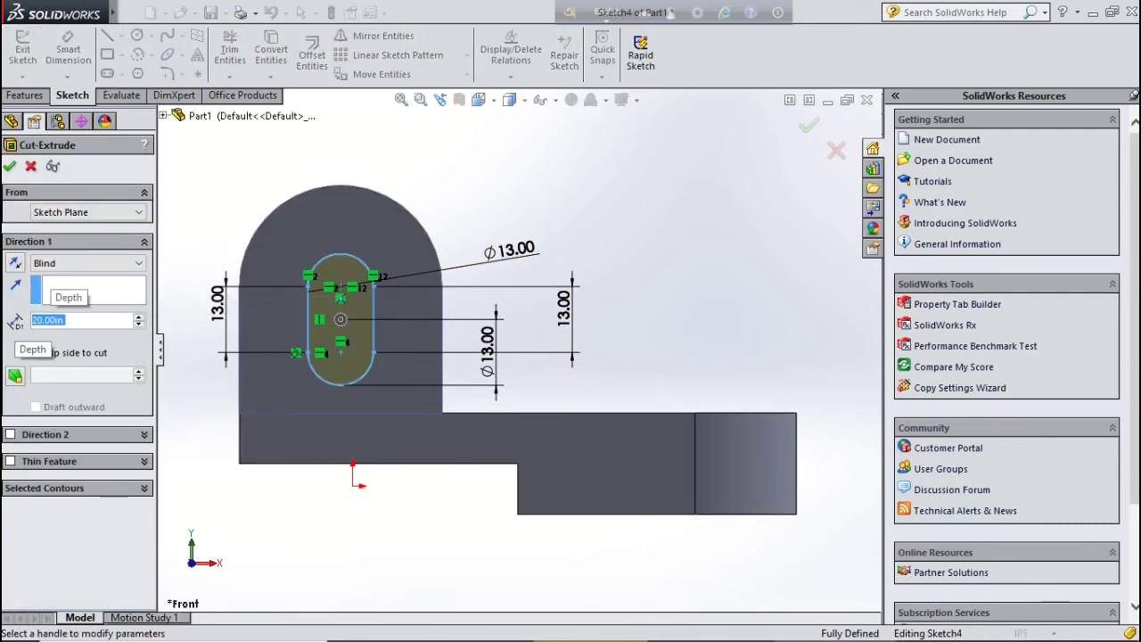
key("Return")
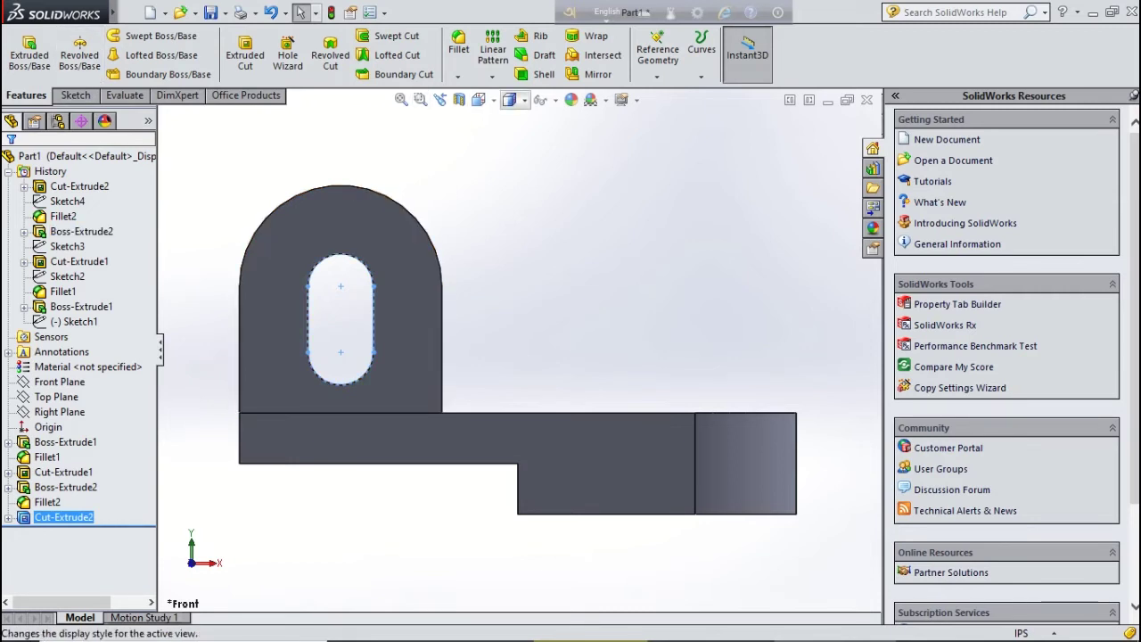
Switch to Isometric view and start an extruded boss sketched on the base's top face
left_click(478, 99)
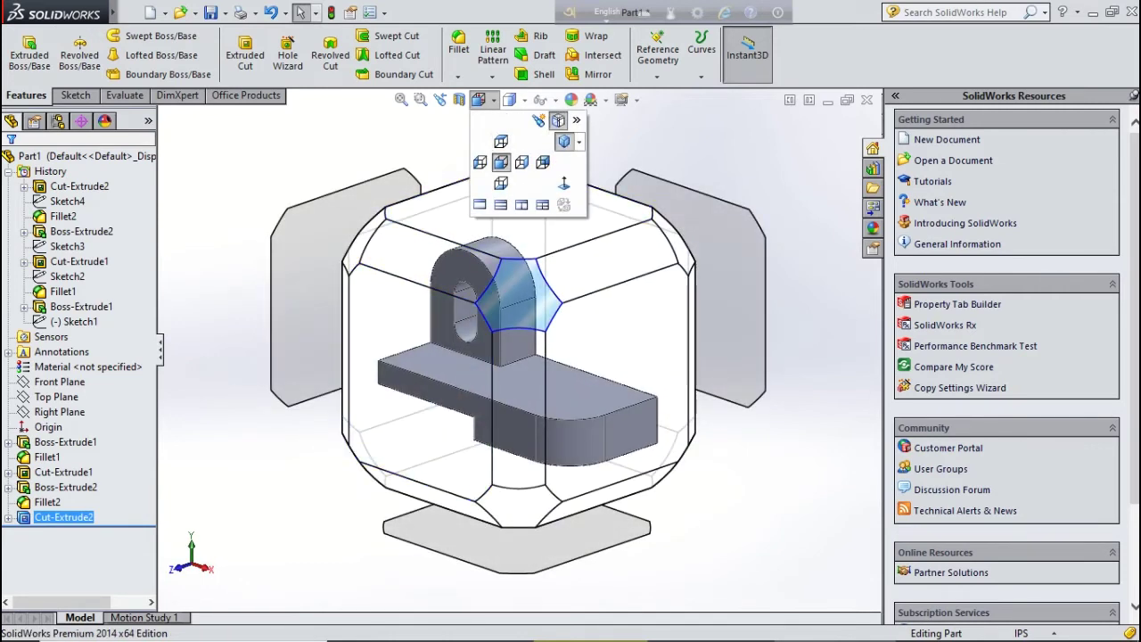
left_click(518, 294)
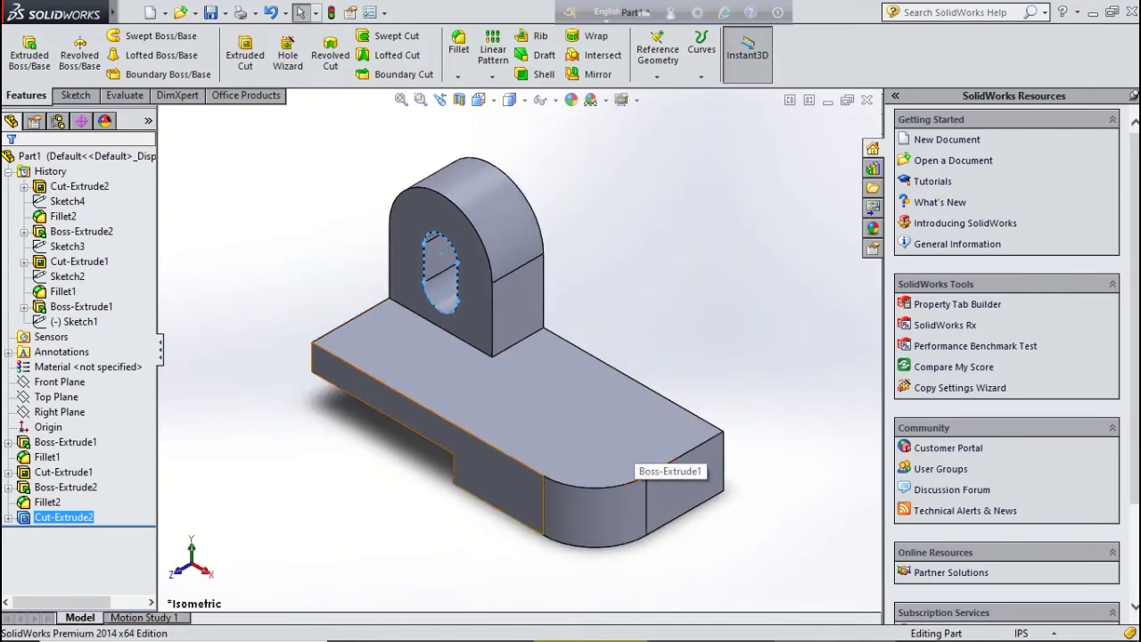
left_click(245, 54)
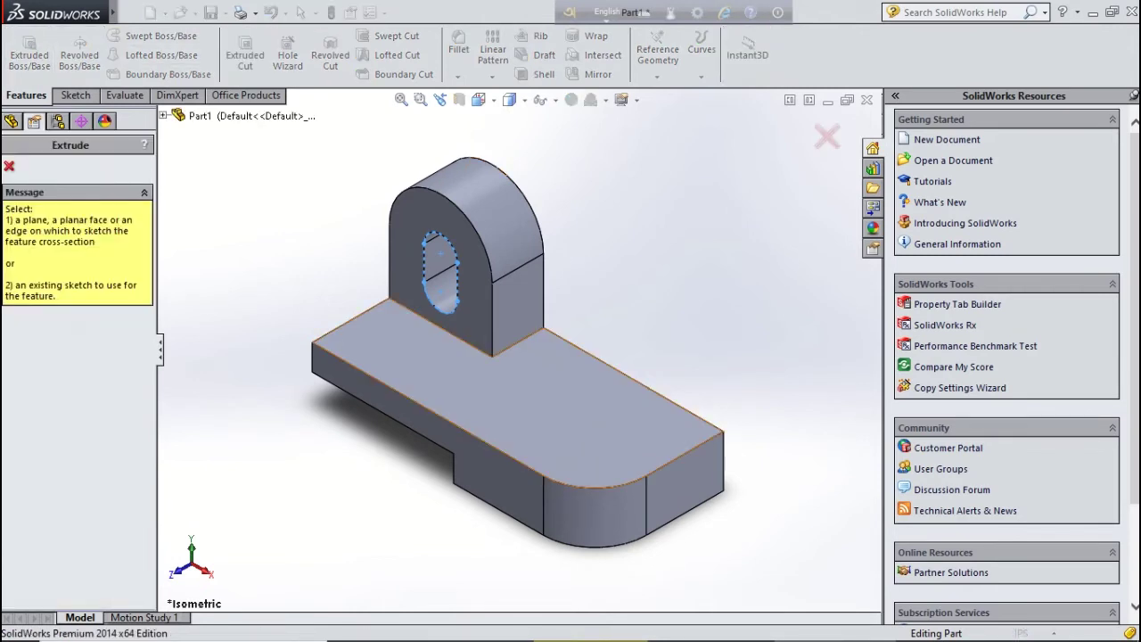
left_click(517, 308)
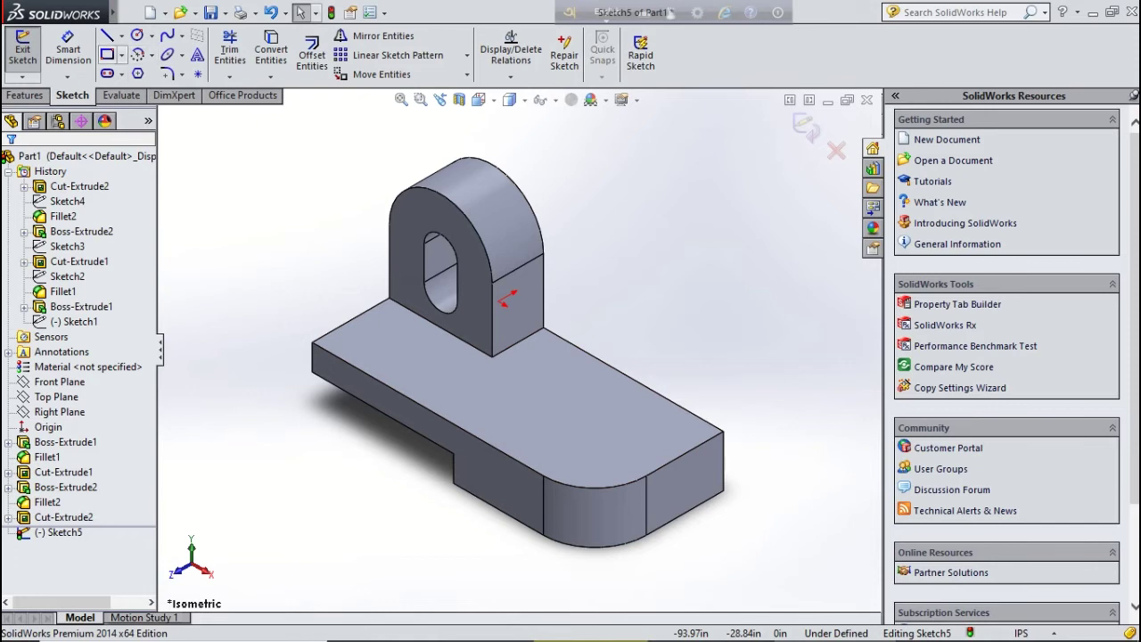
Draw a circle on the base's top face near its rounded end
left_click(137, 36)
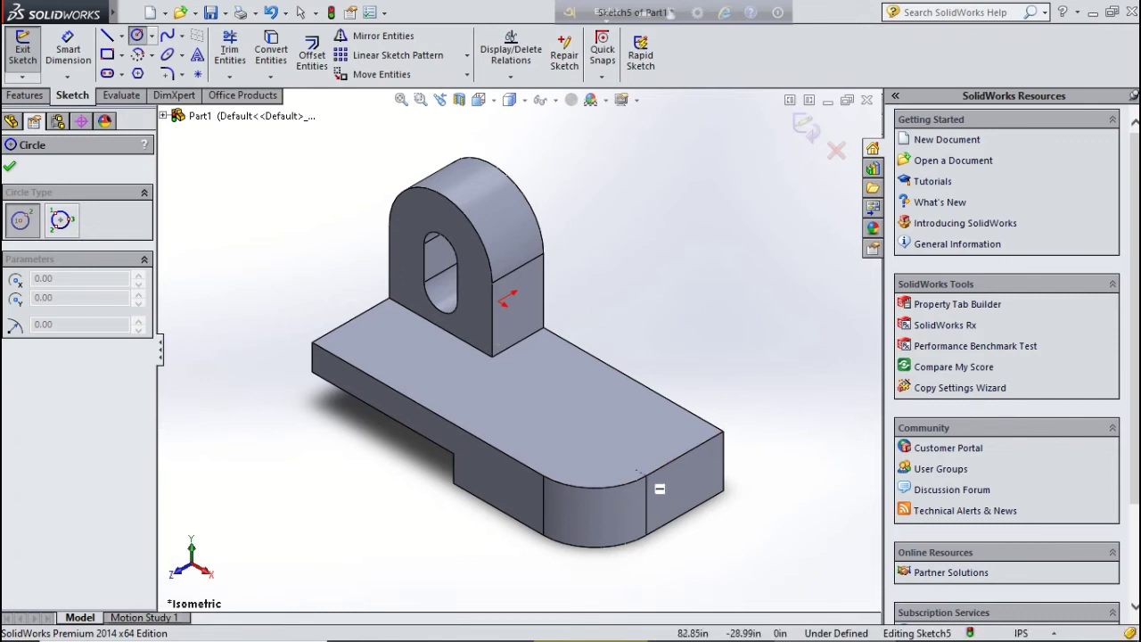
left_click(600, 438)
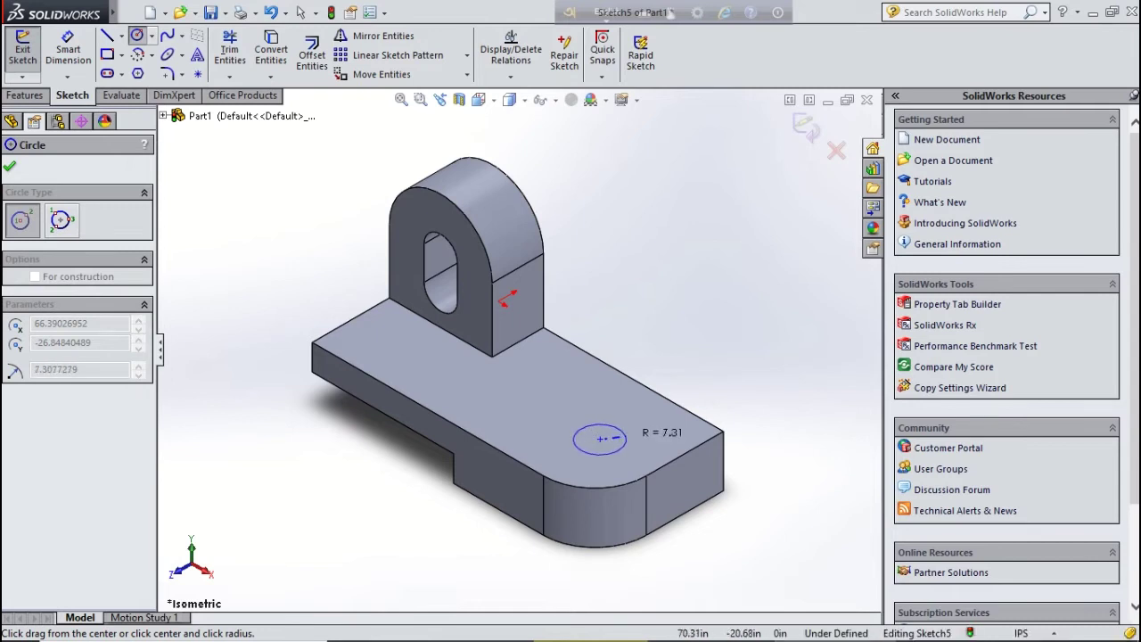
left_click(626, 437)
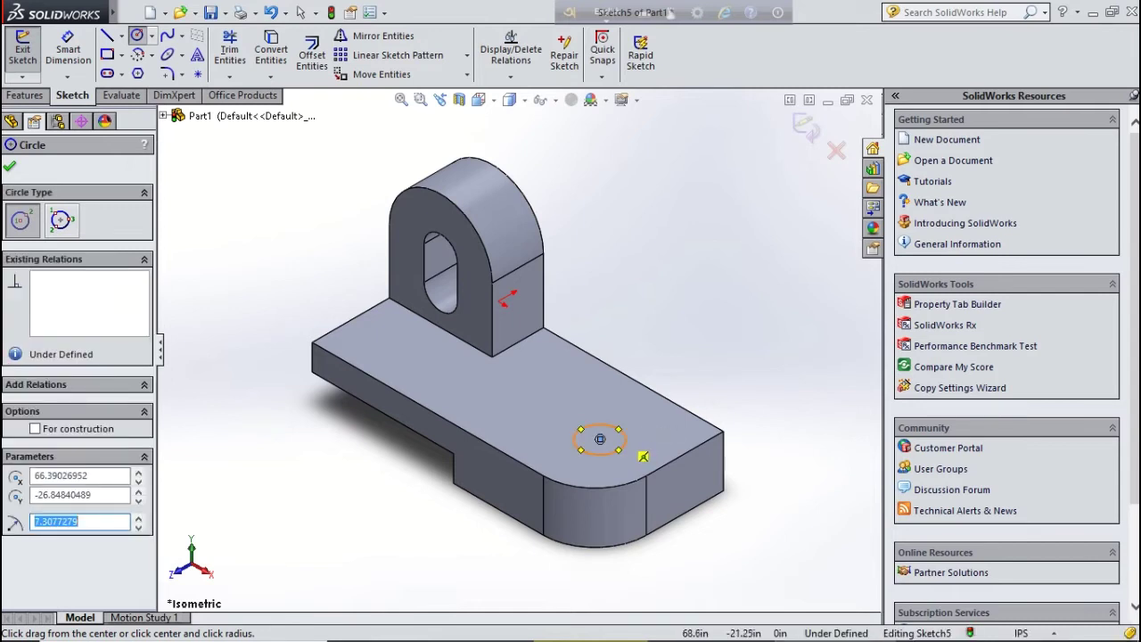
Dimension the new circle's diameter to 18
left_click(68, 47)
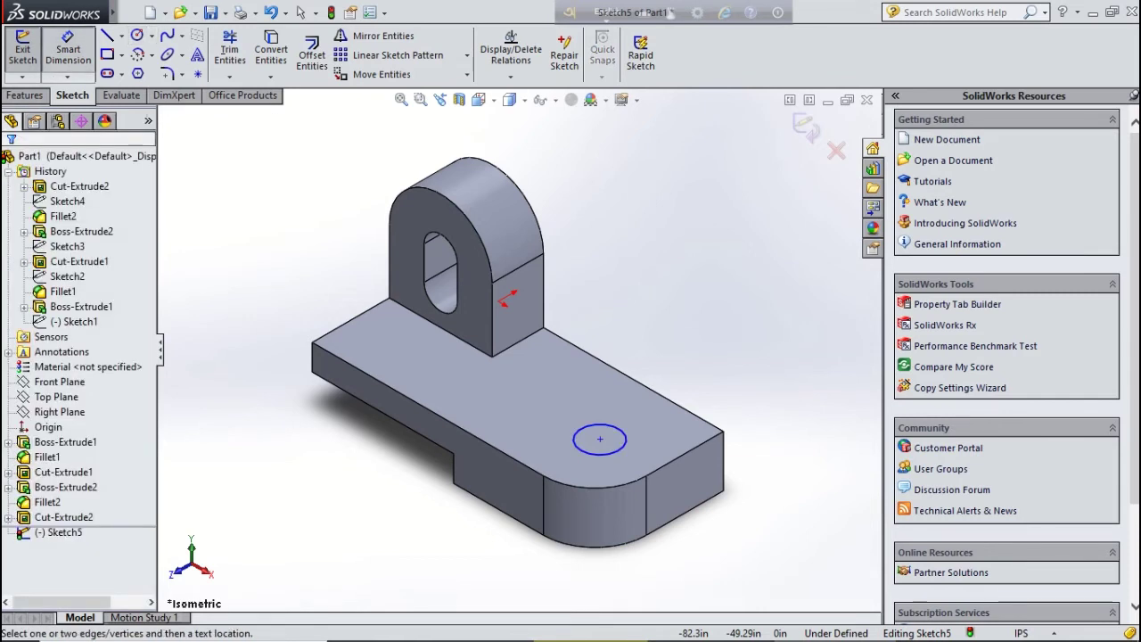
left_click(622, 445)
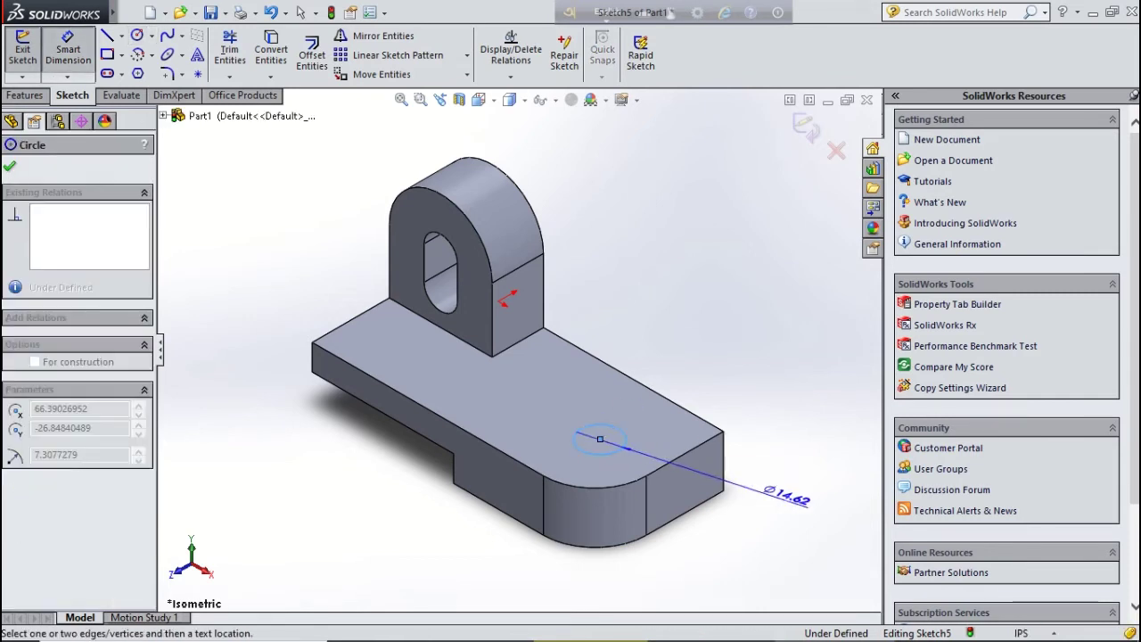
left_click(788, 519)
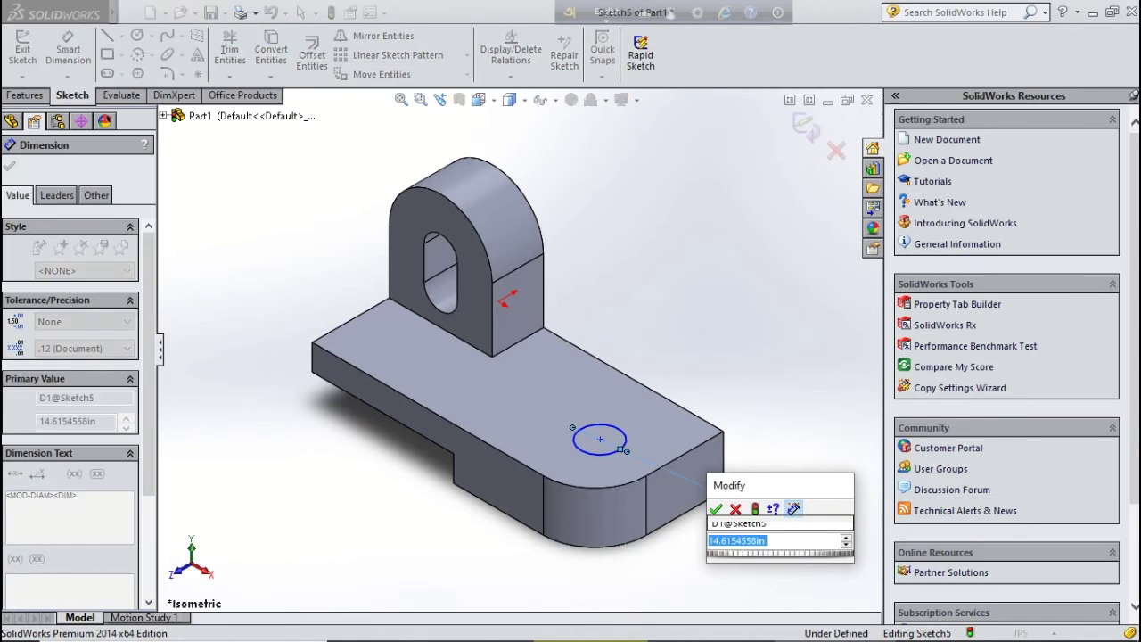
type("16")
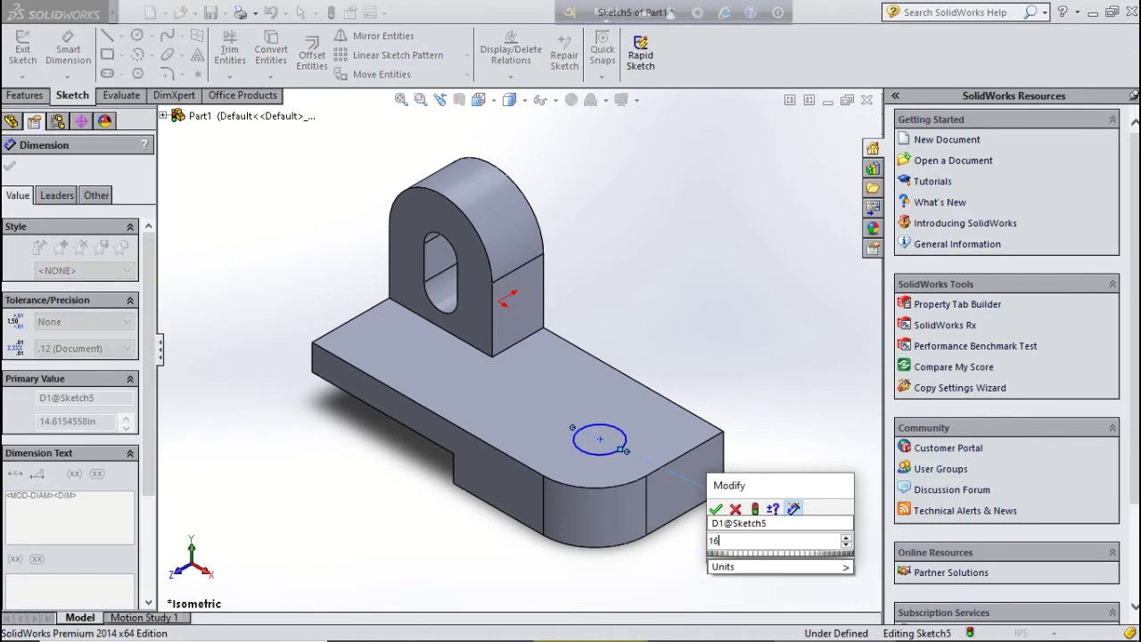
key("BackSpace")
type("8")
key("Return")
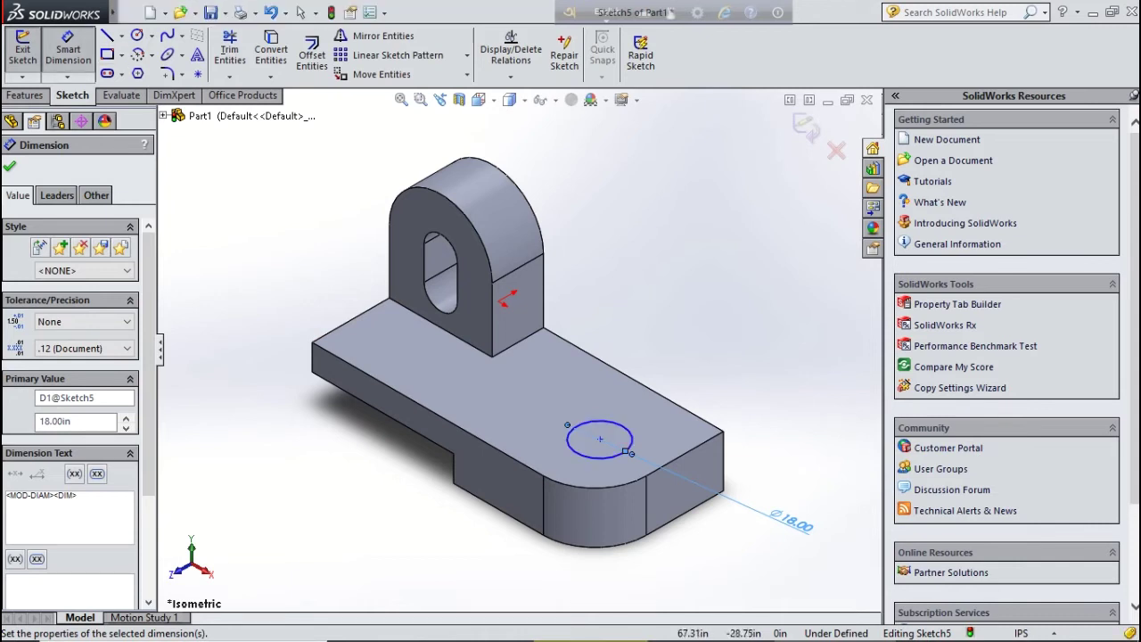
Locate the circle's centre 20 in from the base edge and exit the sketch
left_click(599, 438)
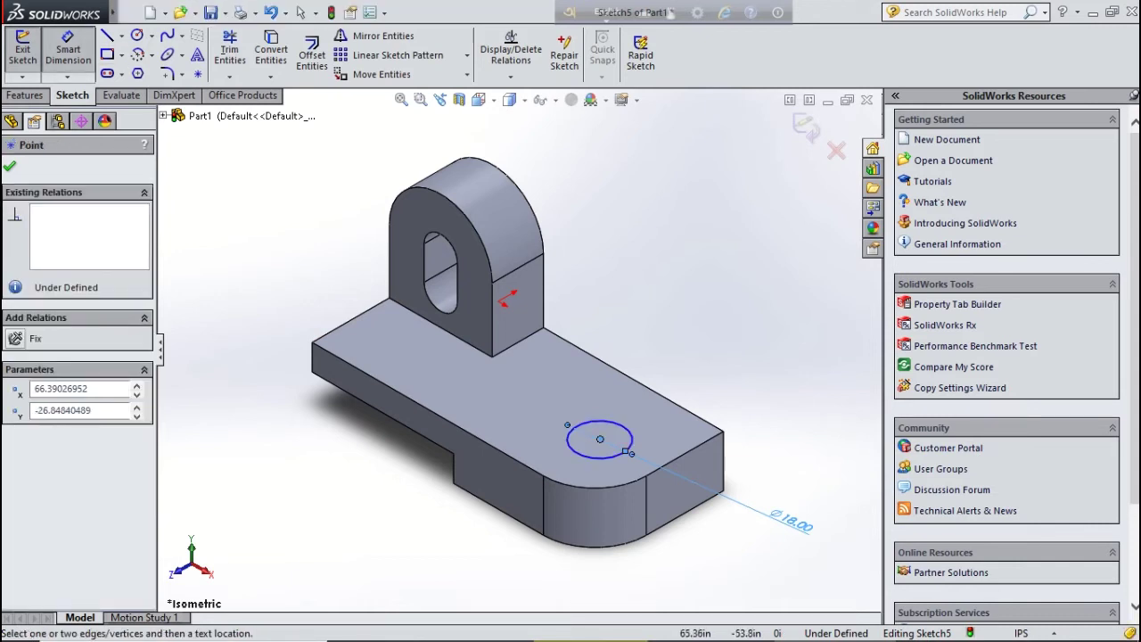
left_click(543, 475)
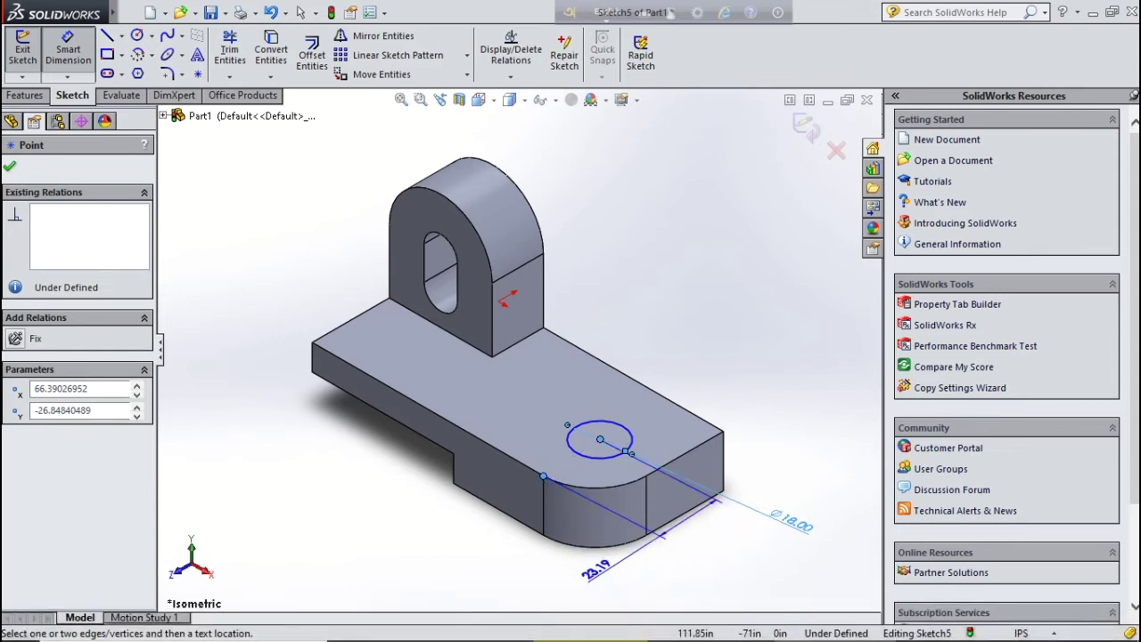
left_click(594, 572)
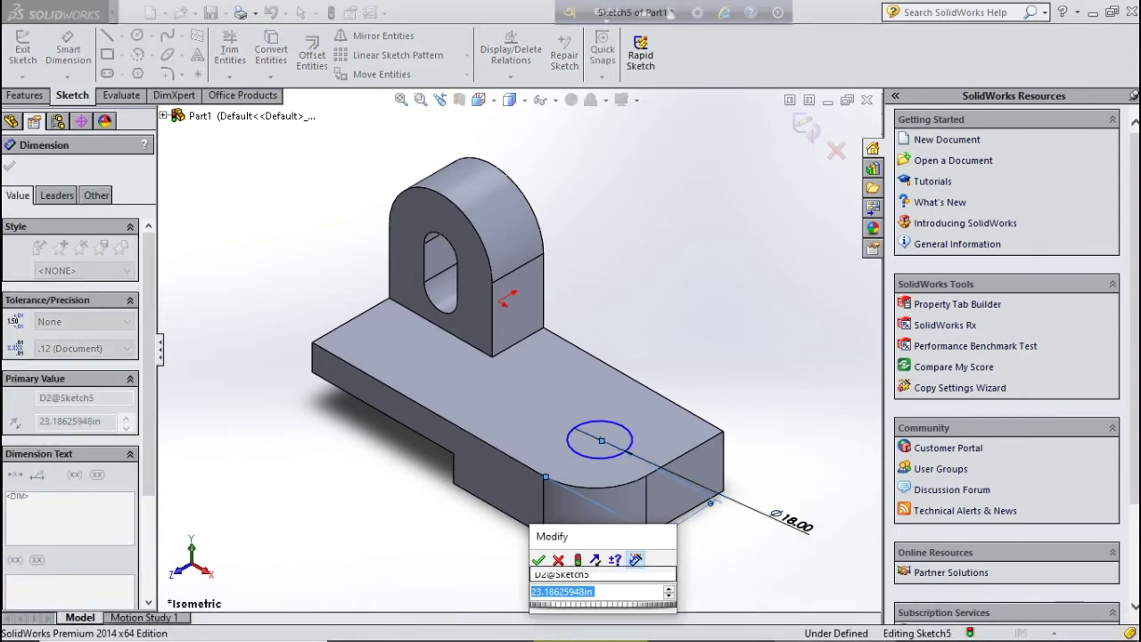
type("20")
key("Return")
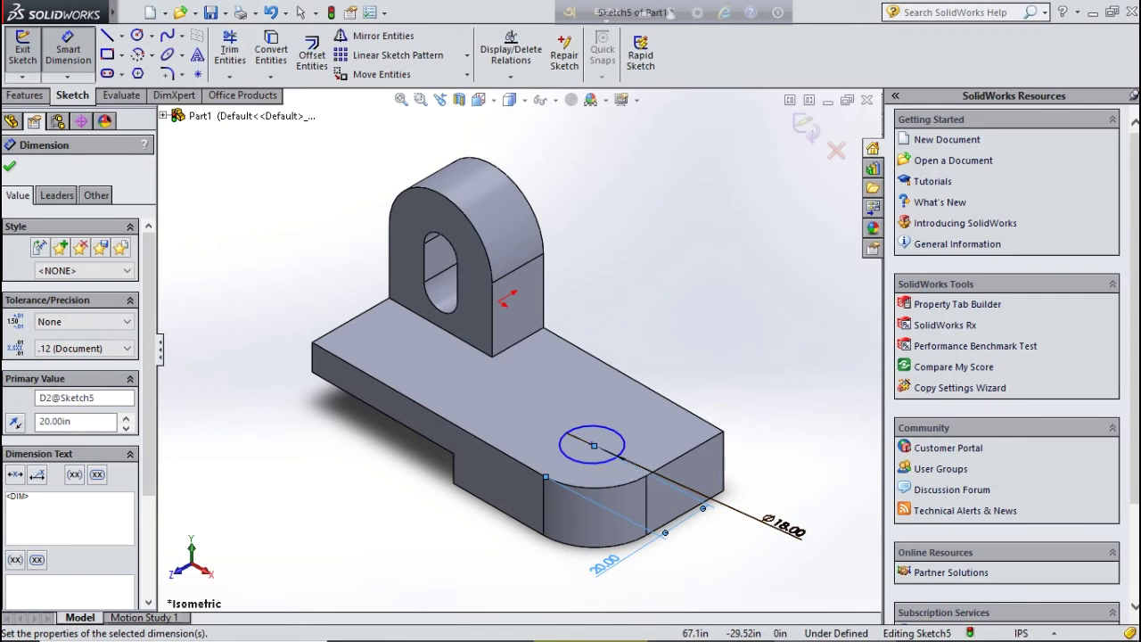
left_click(645, 477)
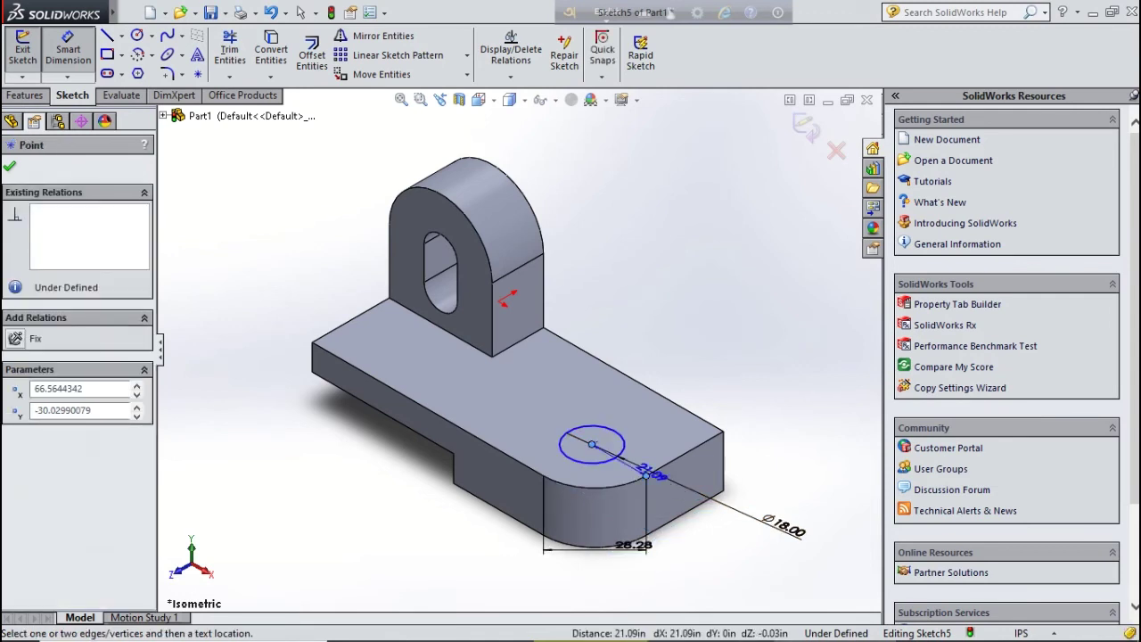
left_click(499, 520)
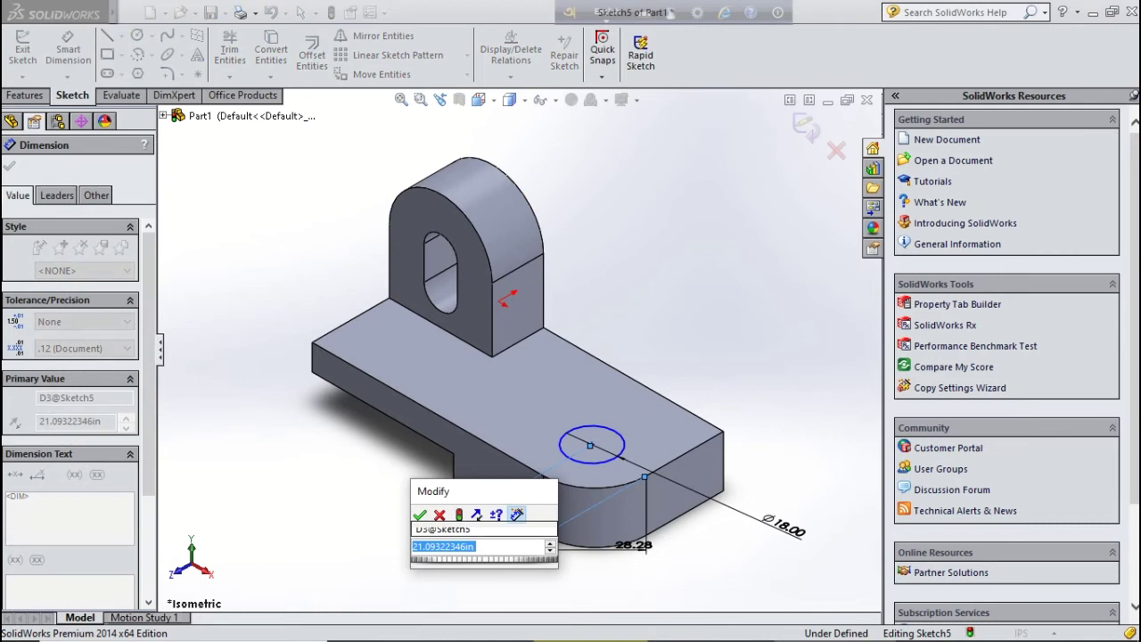
type("20")
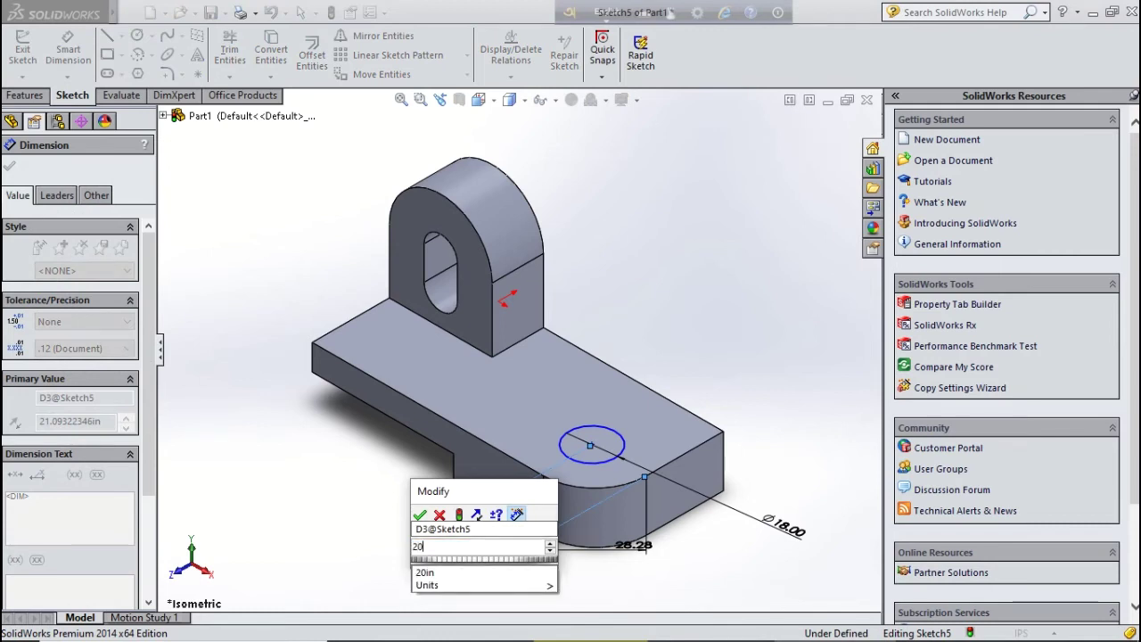
key("Return")
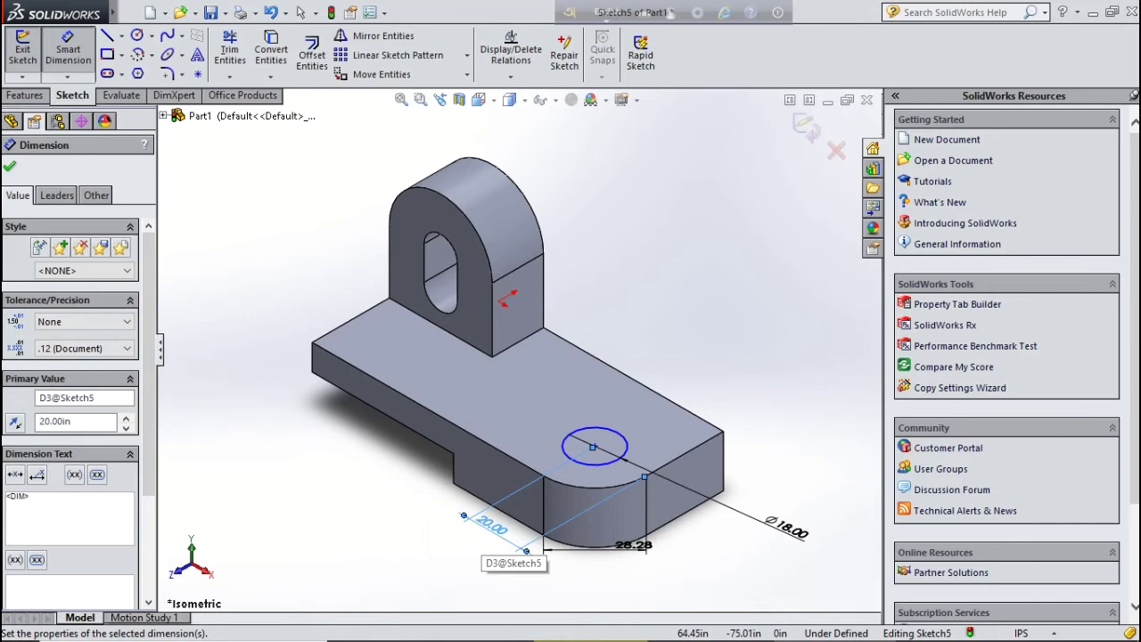
key("Escape")
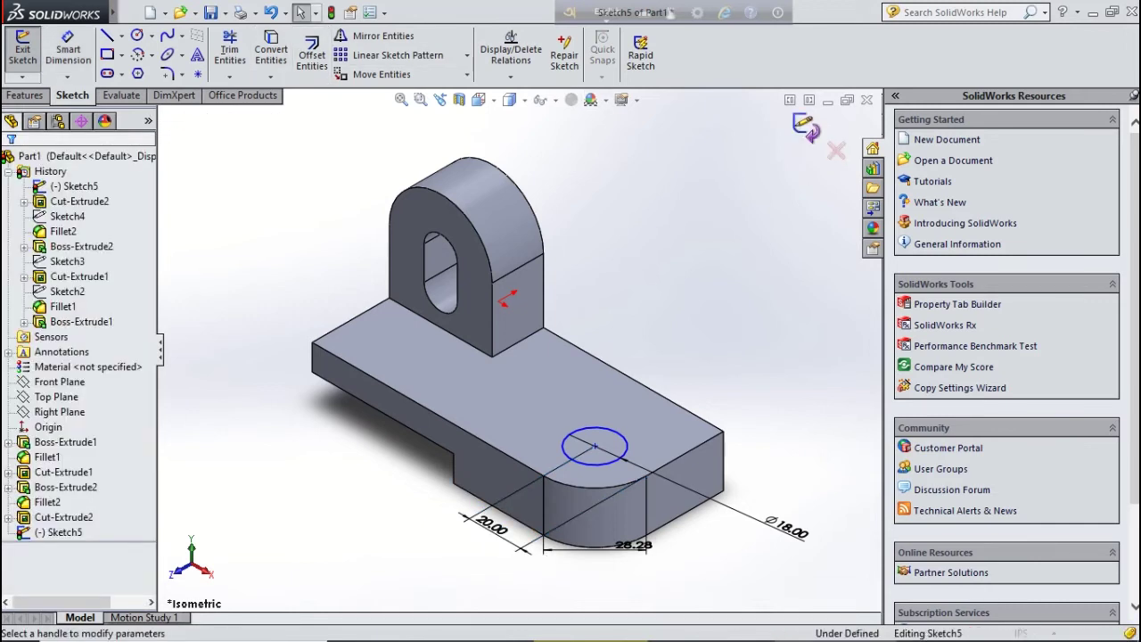
left_click(804, 128)
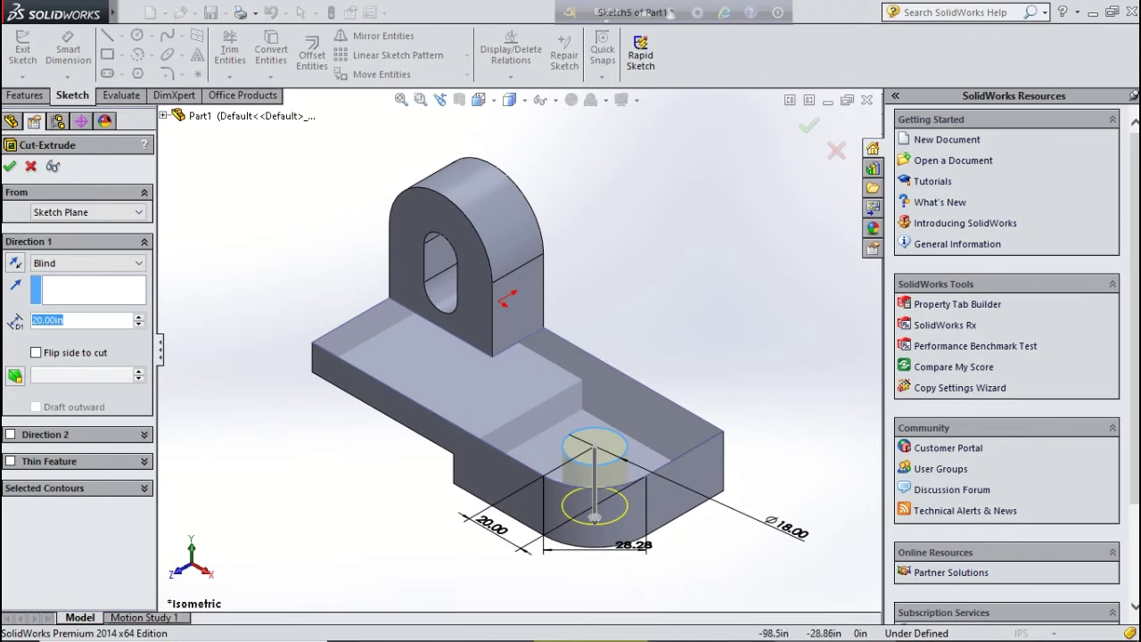
Cut the Ø18 hole 10 in deep into the base's rounded end
type("10")
key("Return")
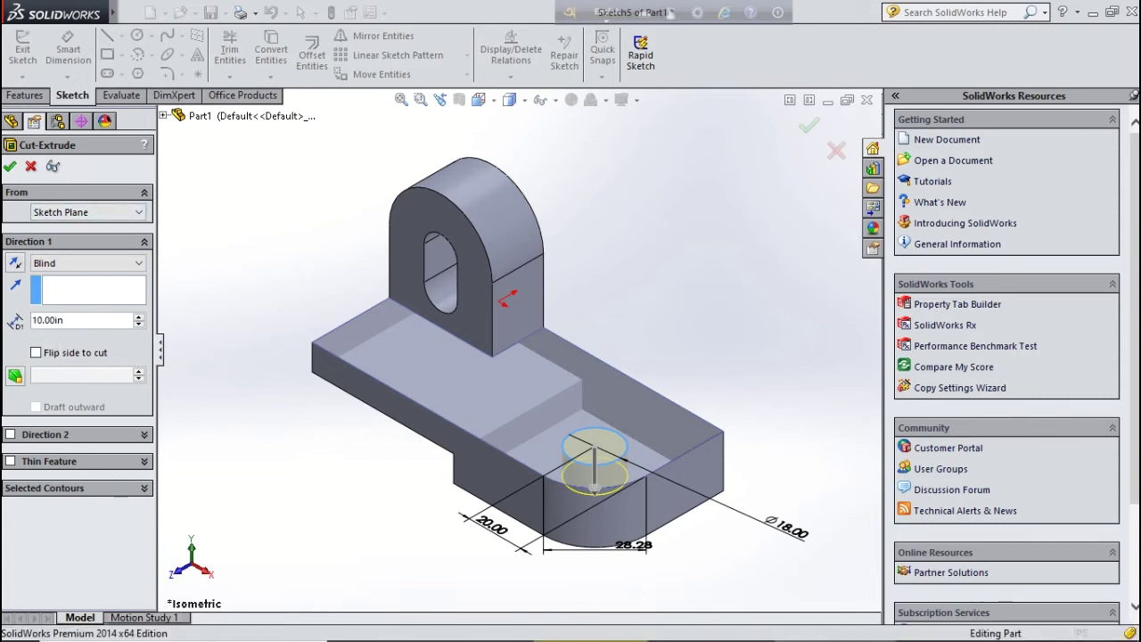
key("Return")
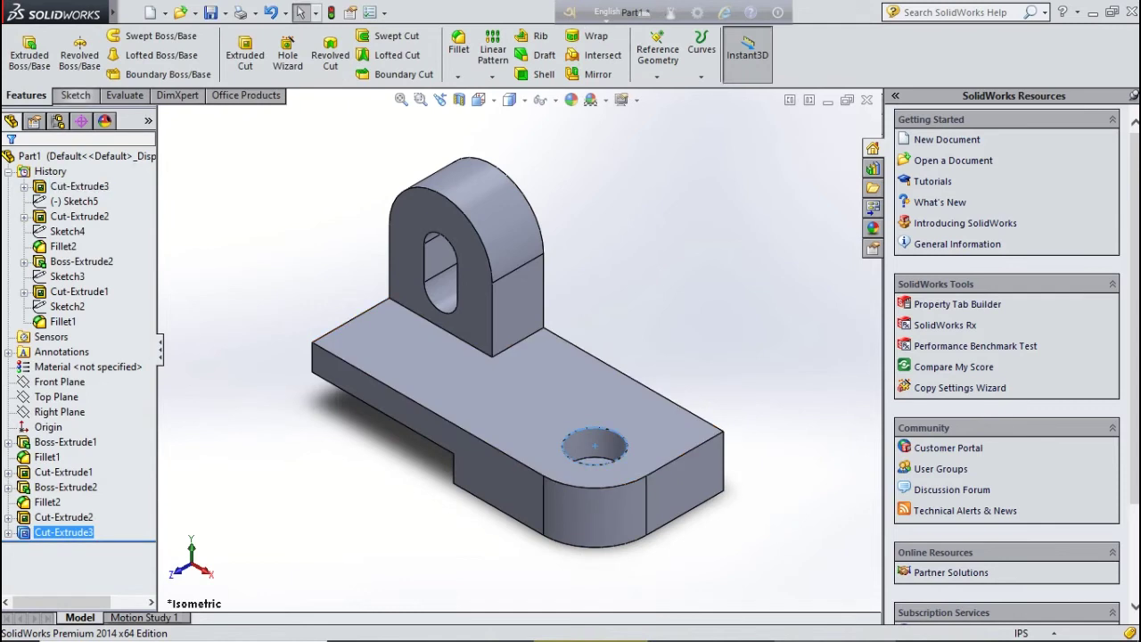
left_click(131, 12)
left_click(245, 56)
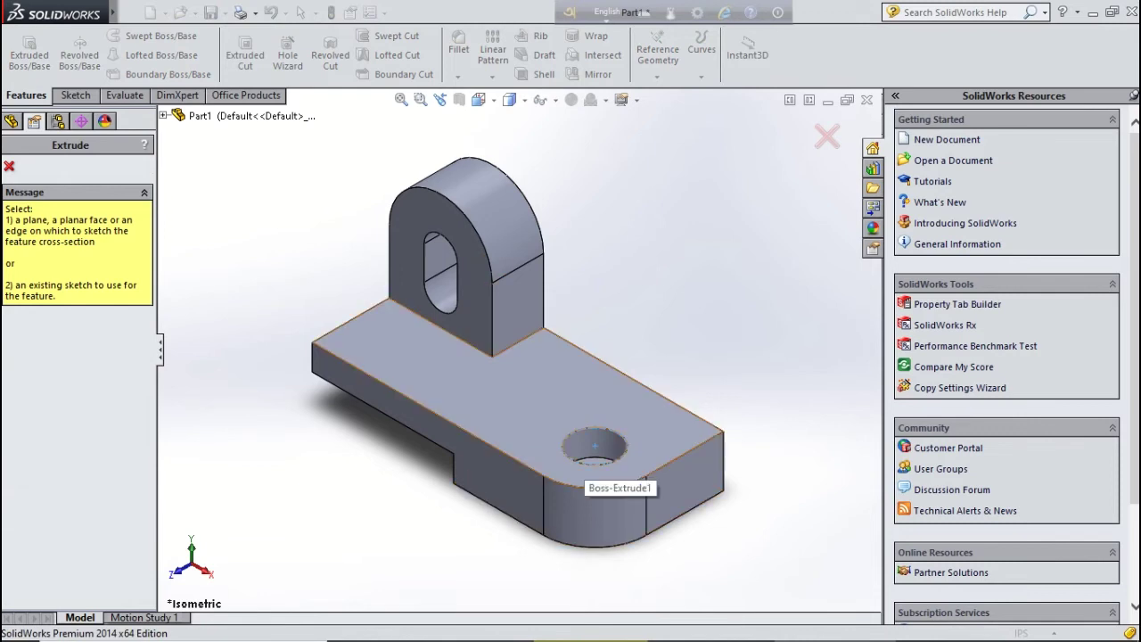
In Top view, sketch a small circle centred on the hole on the base's top face
left_click(584, 468)
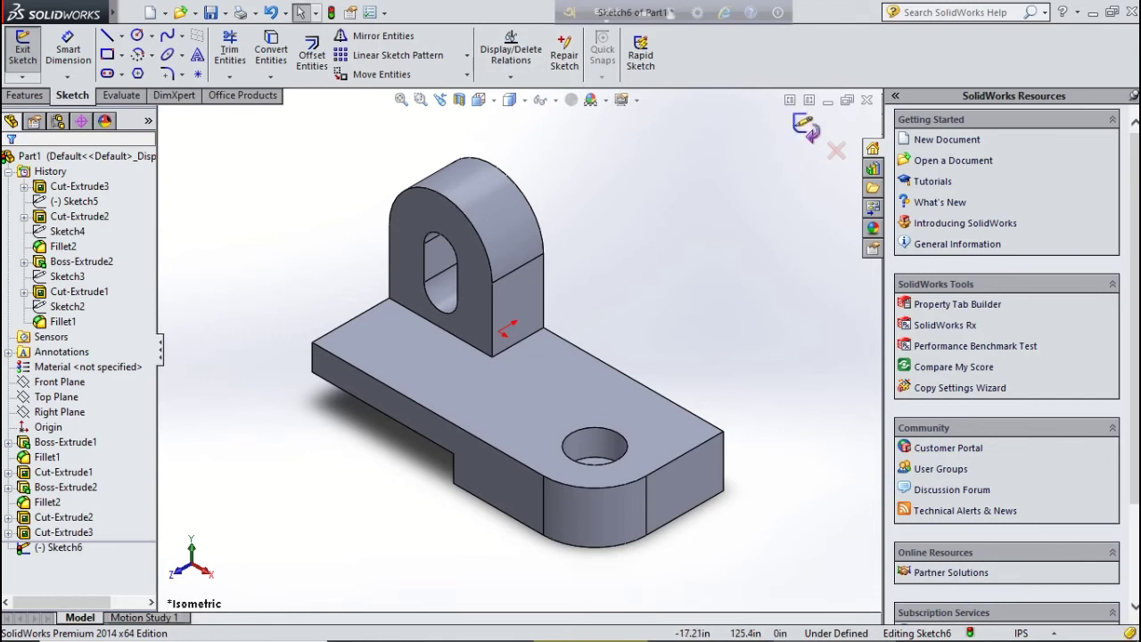
left_click(479, 99)
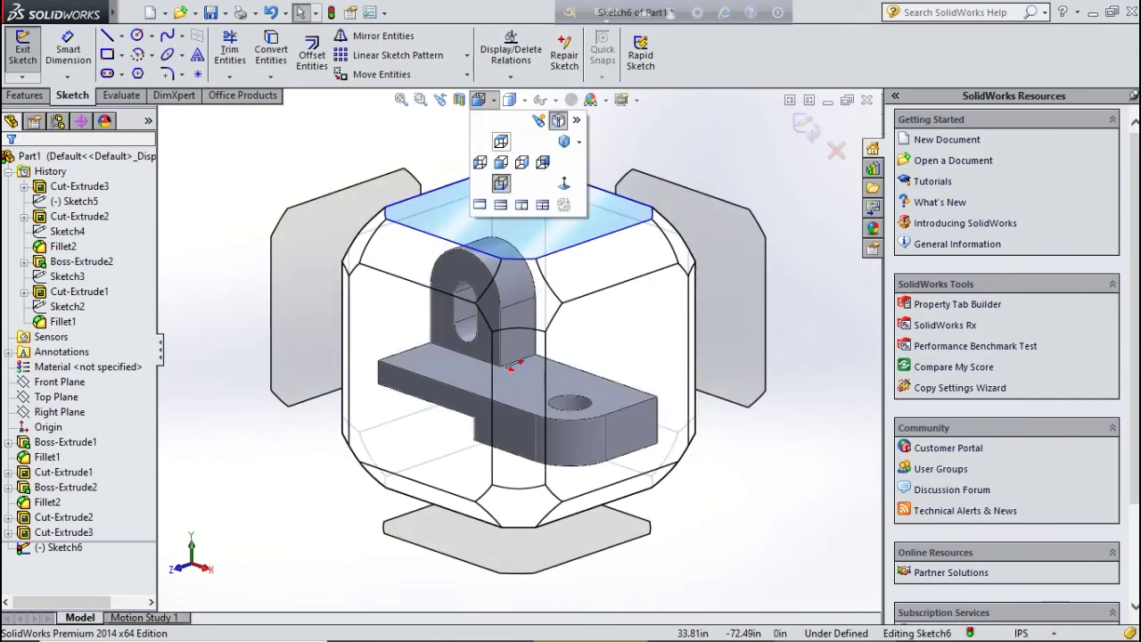
left_click(501, 140)
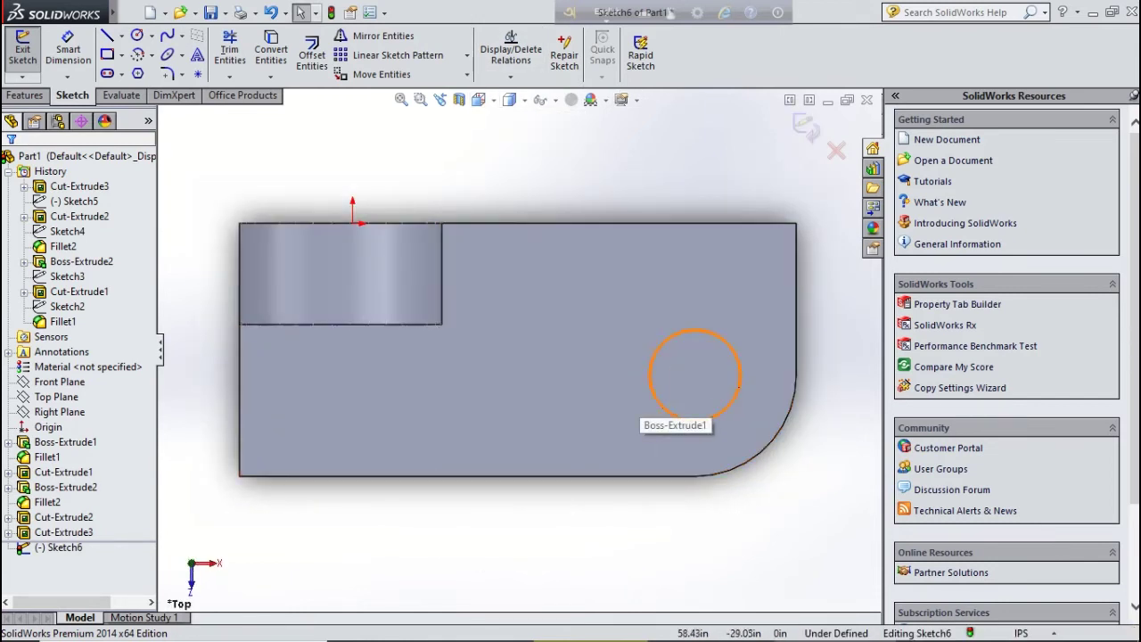
left_click(138, 35)
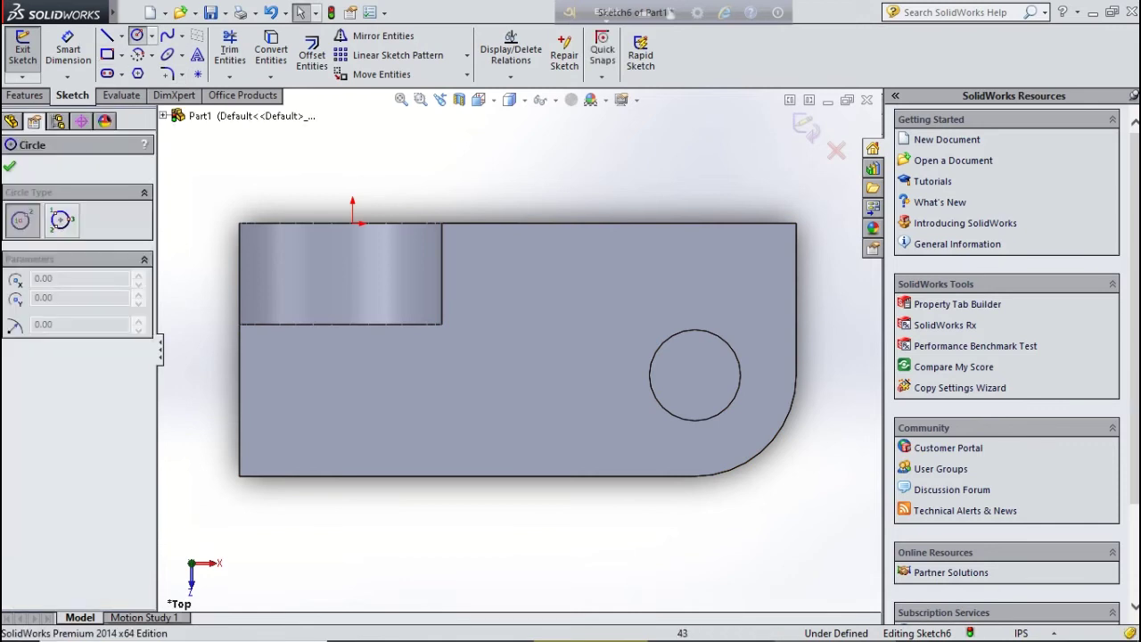
left_click(694, 374)
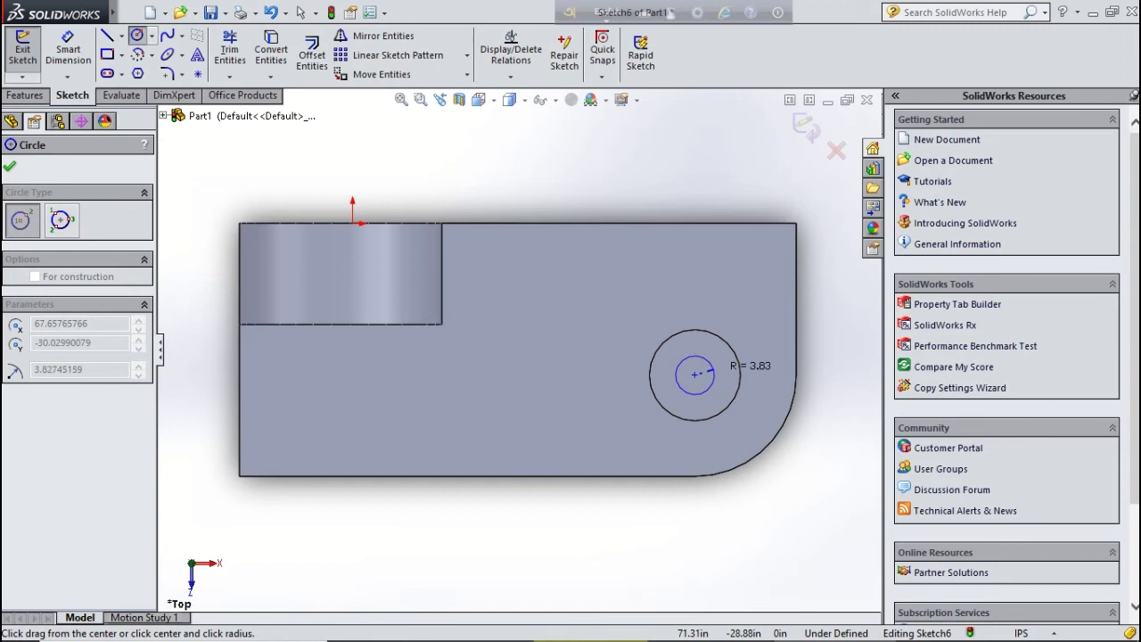
left_click(710, 369)
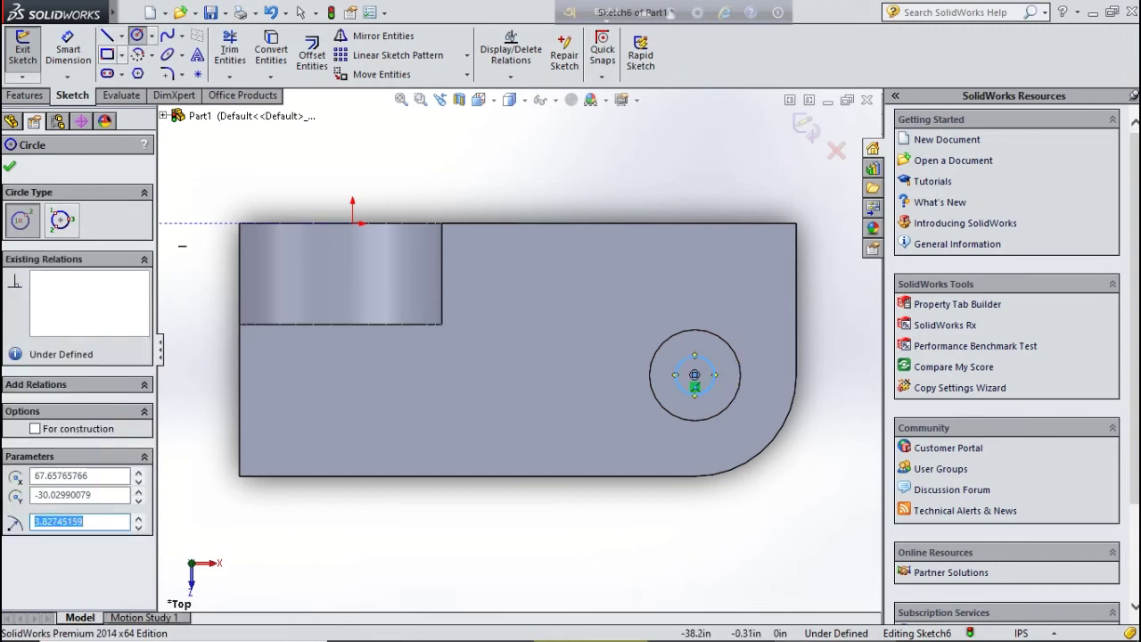
Dimension the small circle's diameter to 8.00 in
left_click(67, 49)
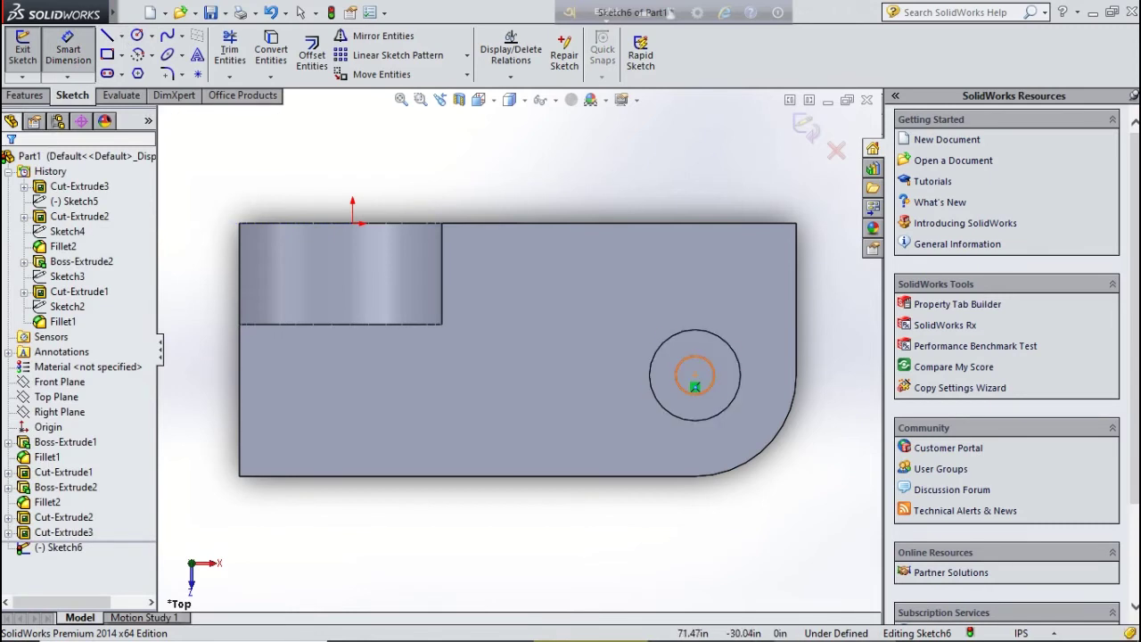
left_click(711, 369)
left_click(809, 375)
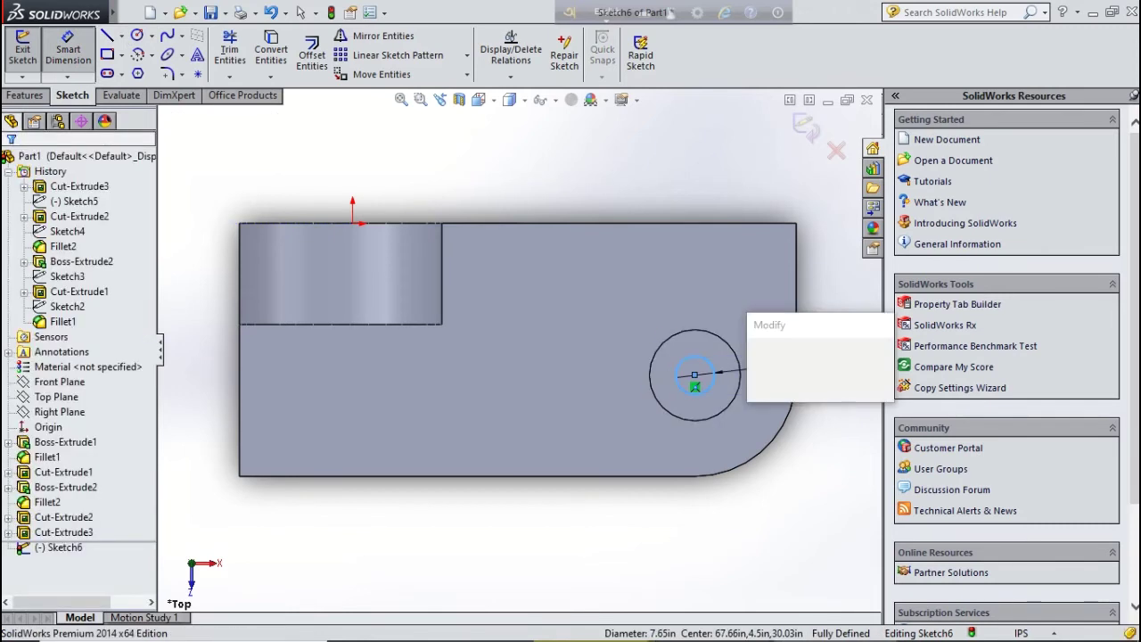
type("8")
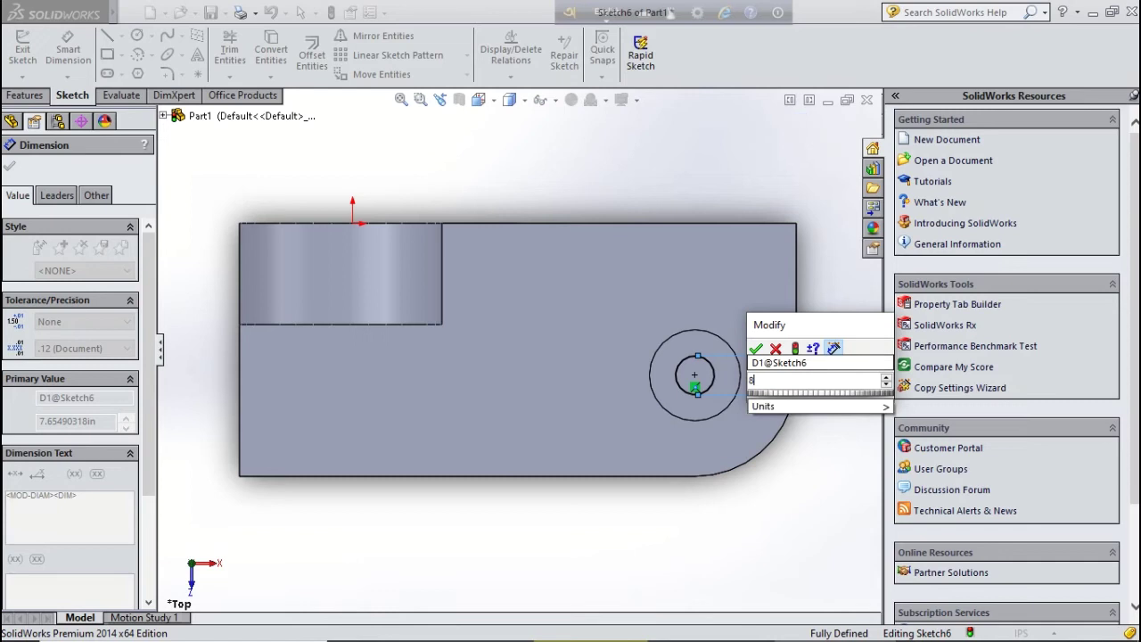
key("Return")
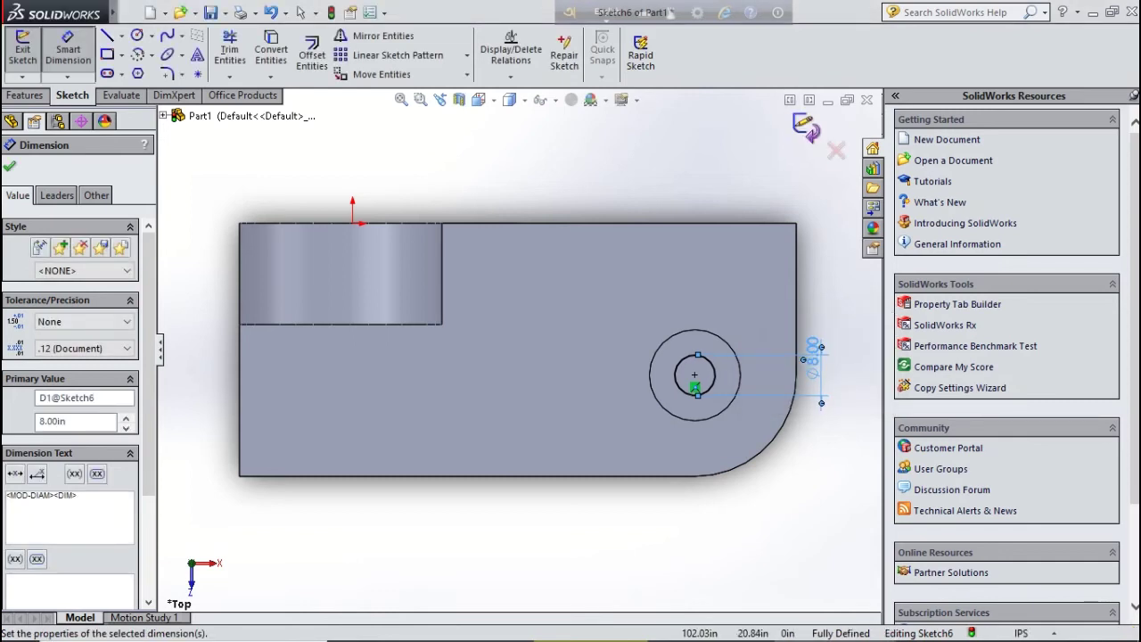
key("Escape")
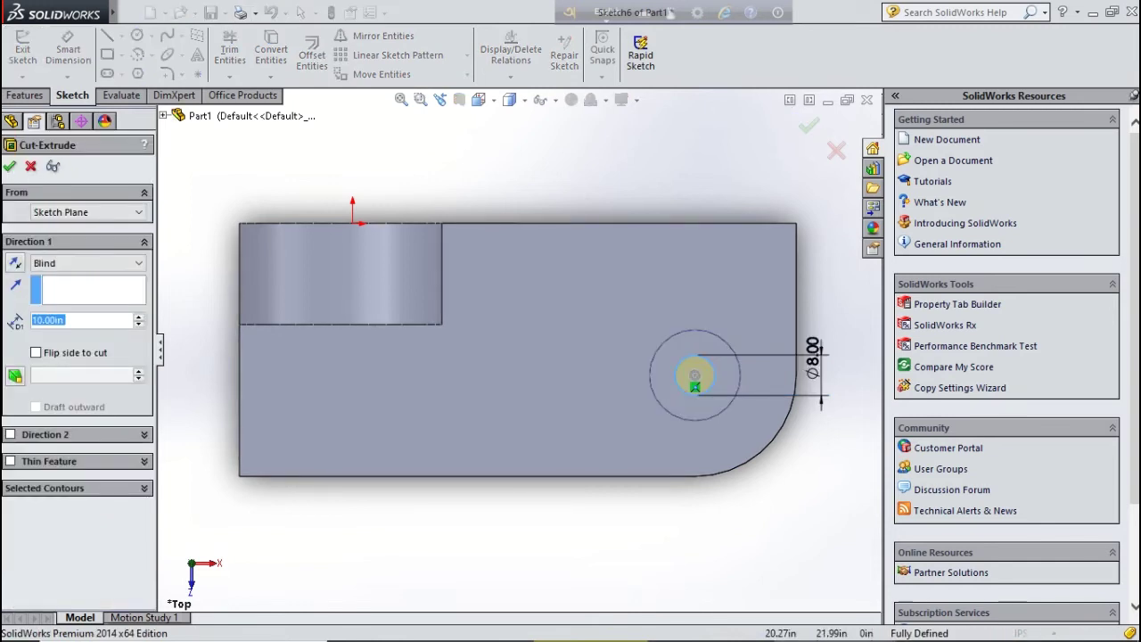
In isometric view, extend the Ø8.00 cut through the bottom of the base as Cut-Extrude4
left_click(478, 99)
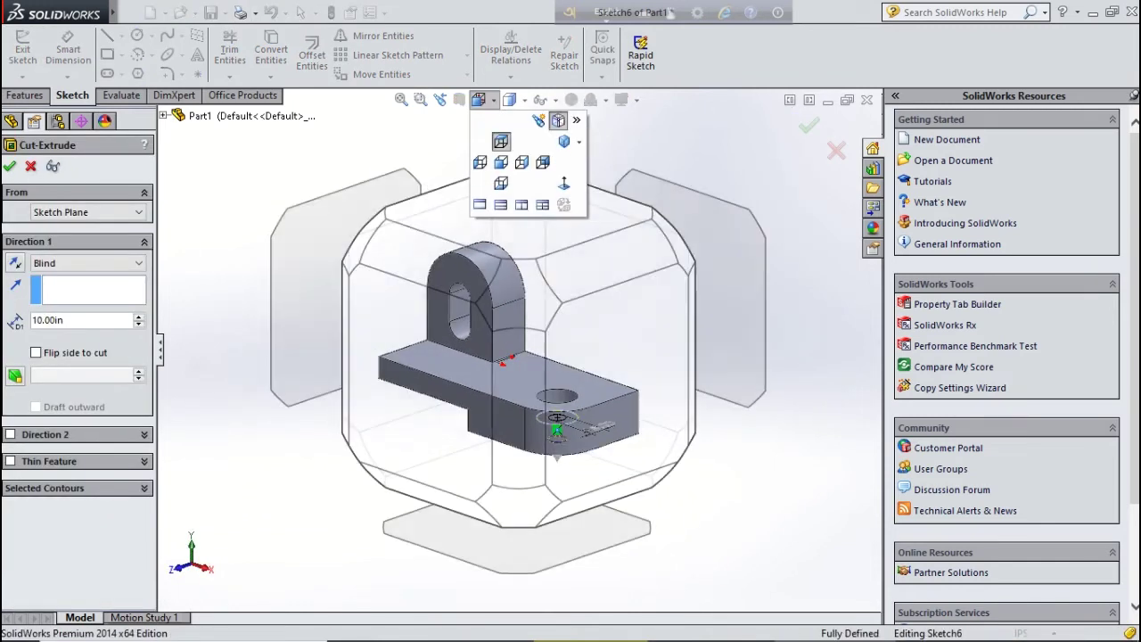
left_click(570, 142)
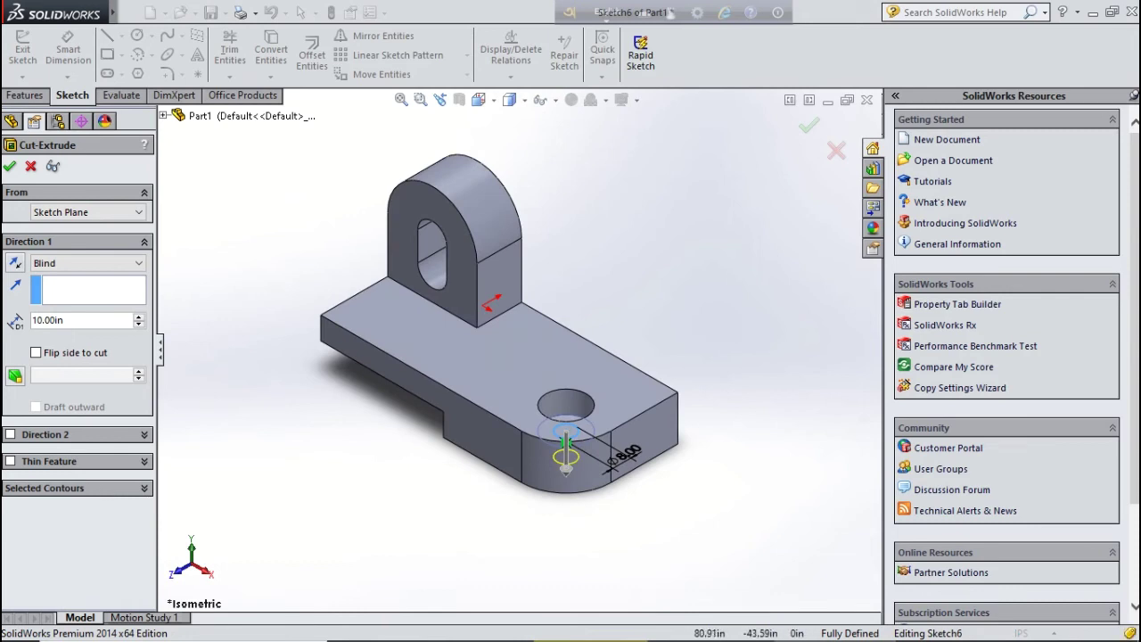
left_click_drag(565, 462, 565, 549)
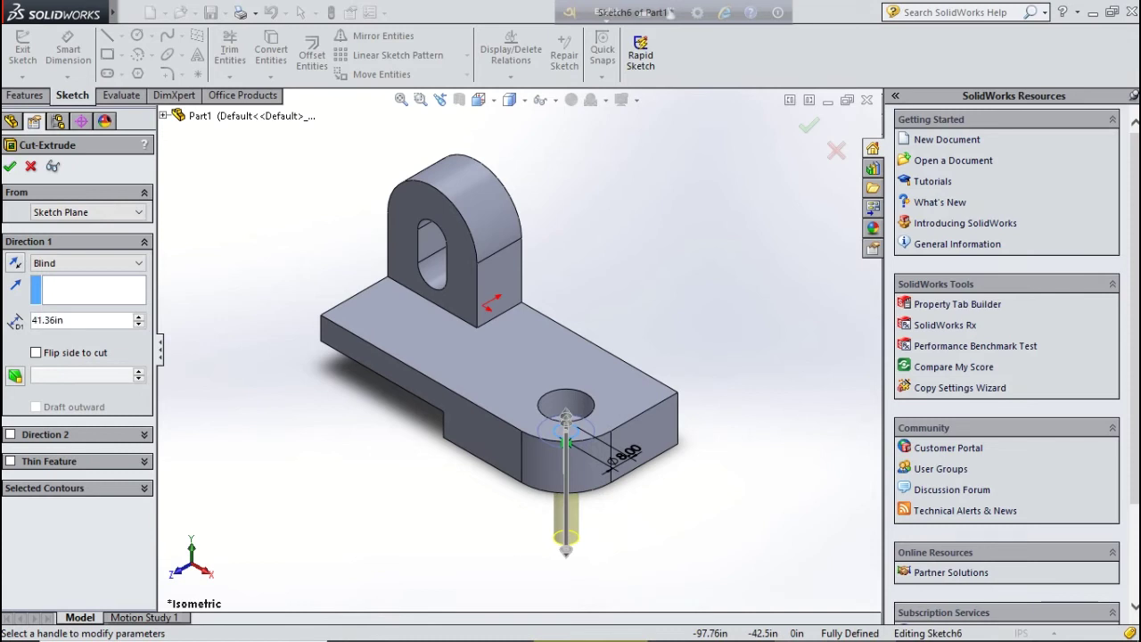
key("Return")
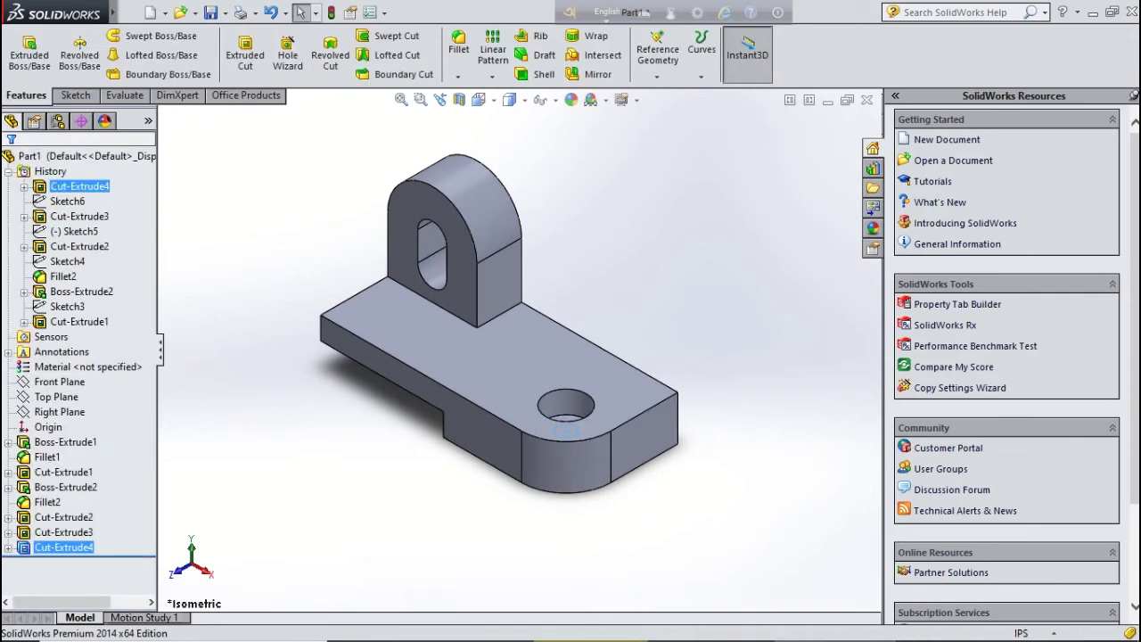
scroll(776, 450, "down", 2)
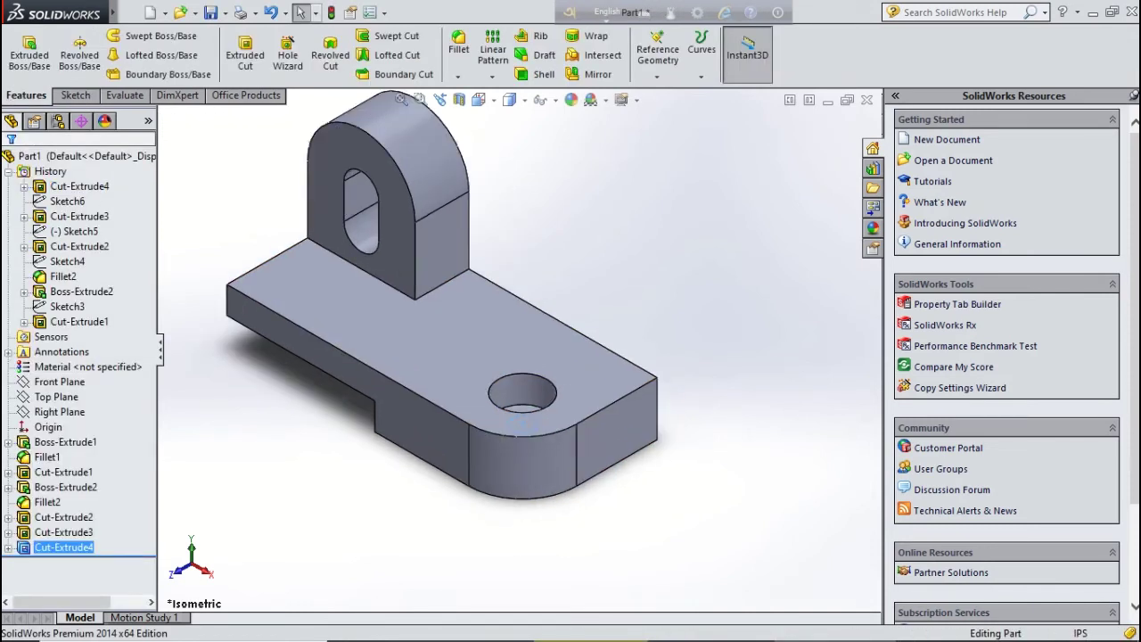
middle_click_drag(521, 419, 484, 393)
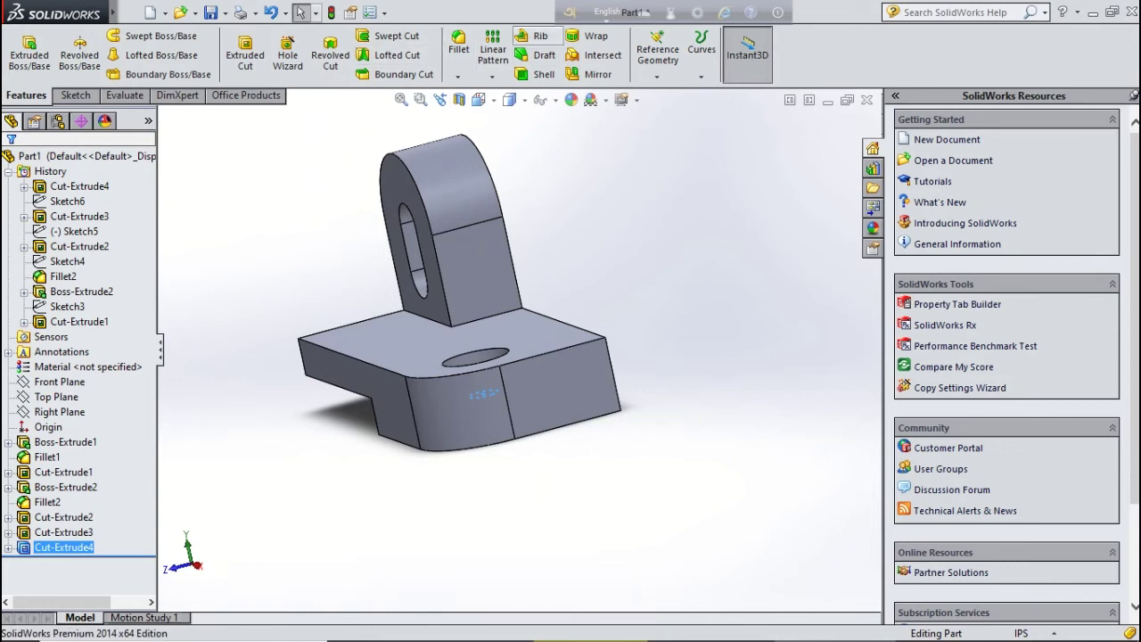
Start a new sketch on Front Plane and view the part from the back
left_click(540, 35)
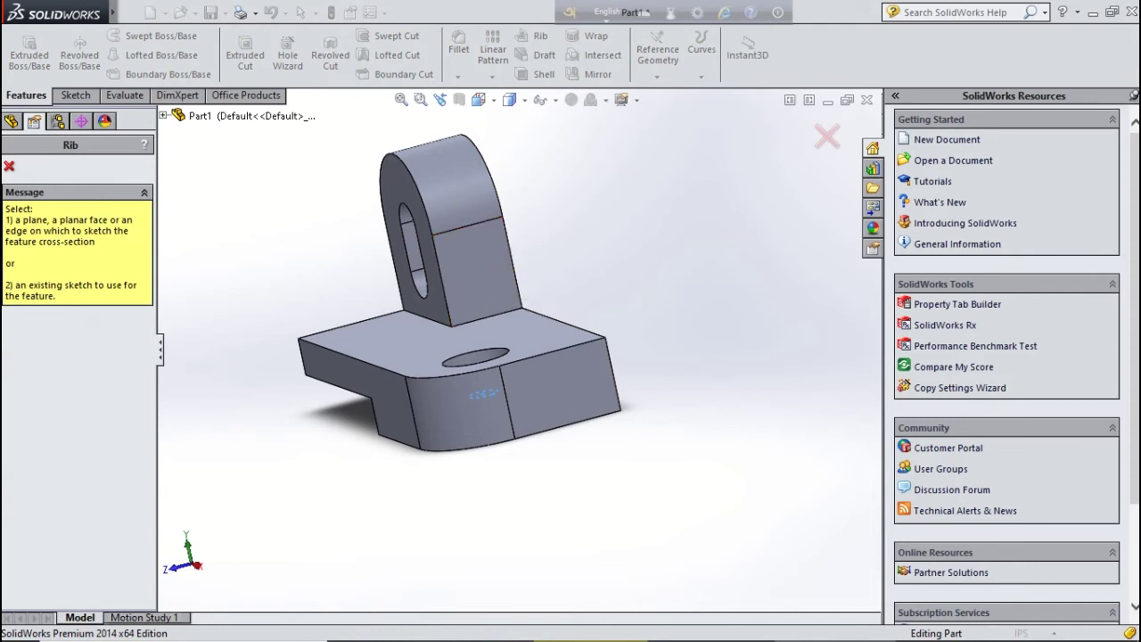
left_click(163, 115)
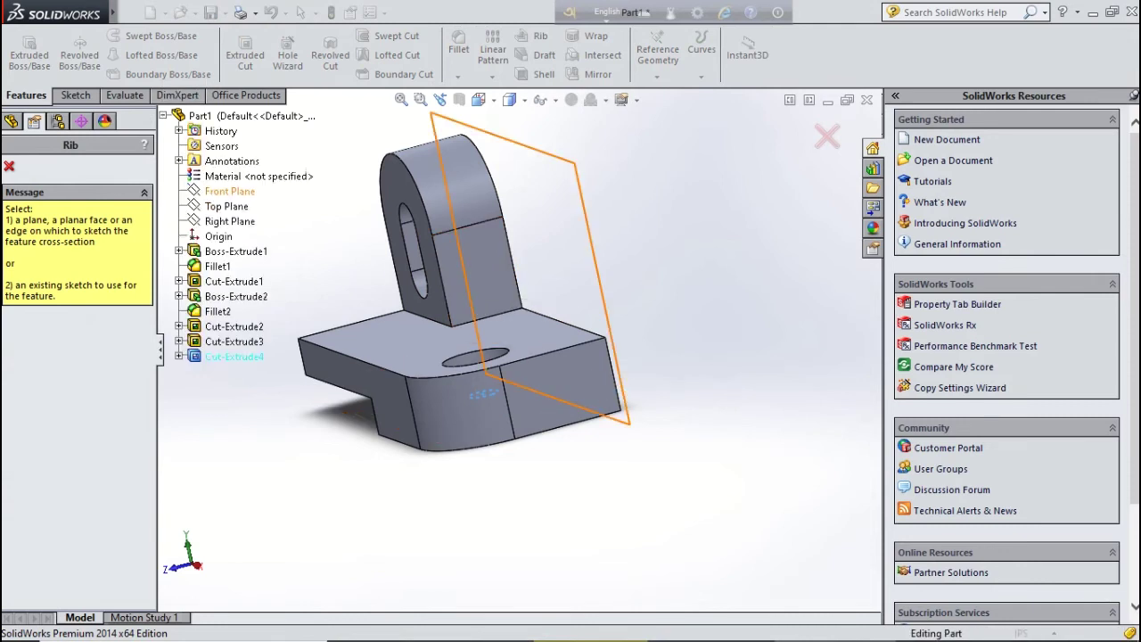
left_click(230, 191)
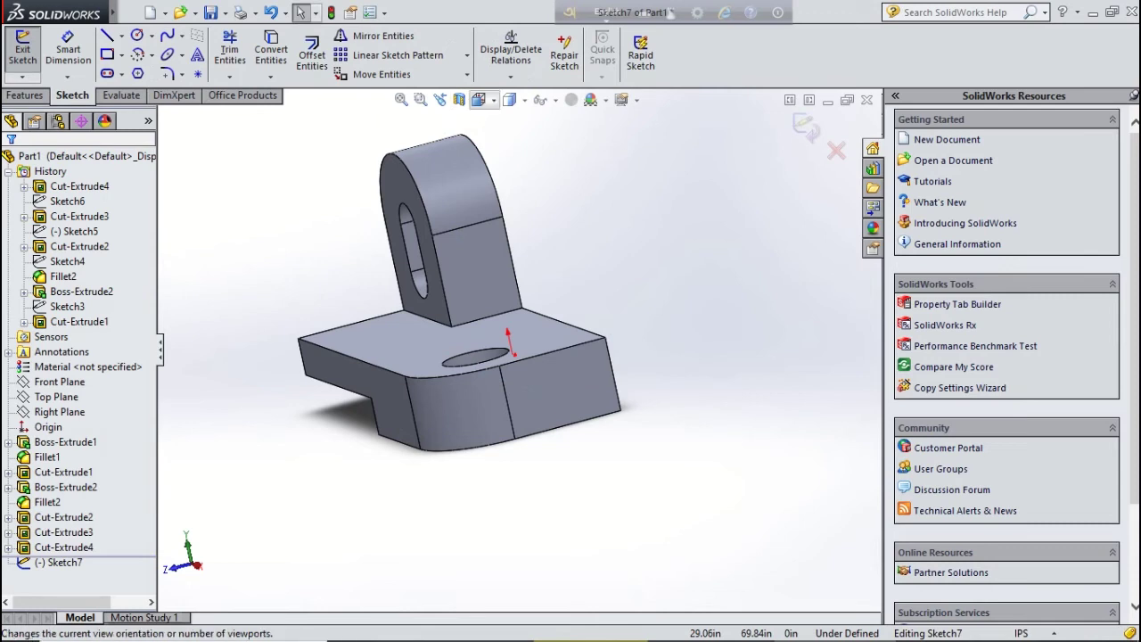
left_click(479, 100)
left_click(509, 100)
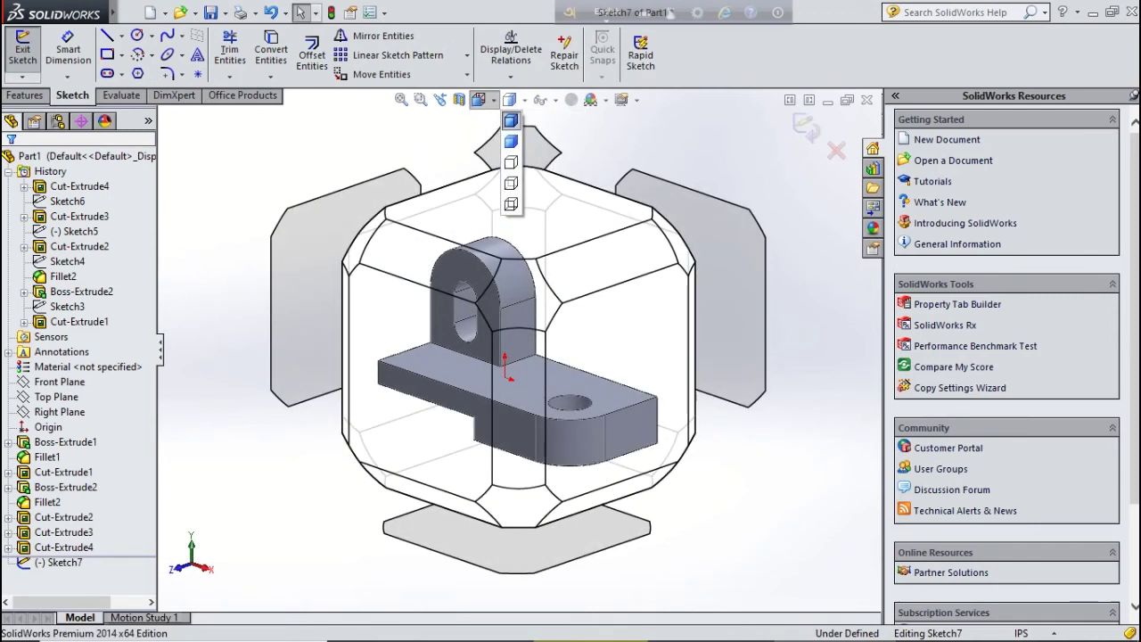
left_click(479, 99)
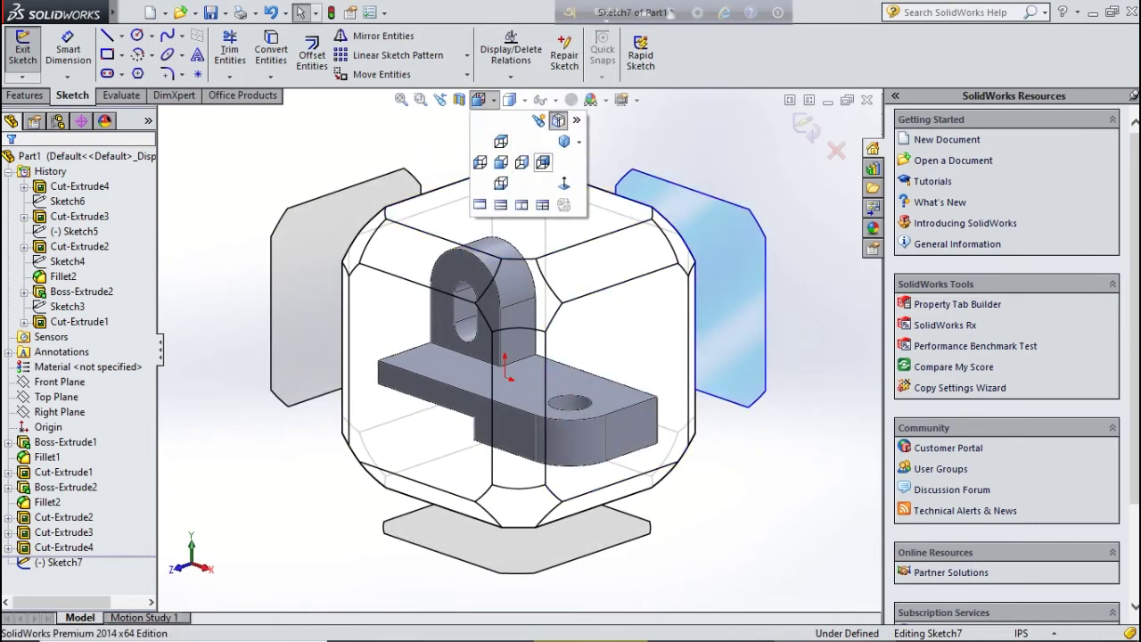
left_click(691, 285)
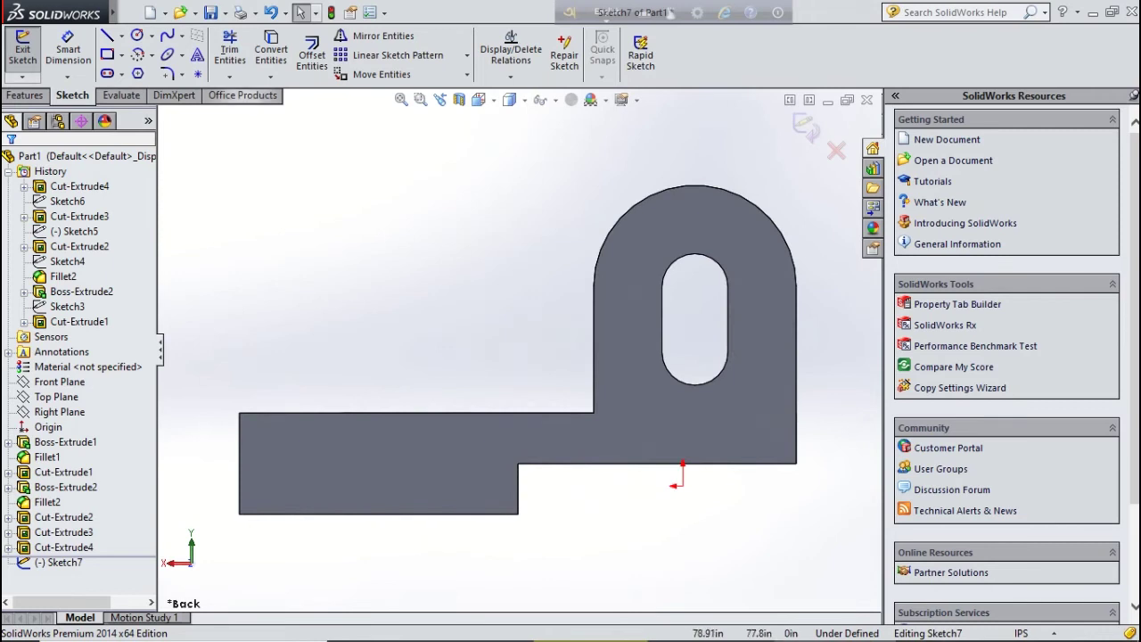
Draw one diagonal line from the base's outer corner to the top of the boss arc
left_click(107, 36)
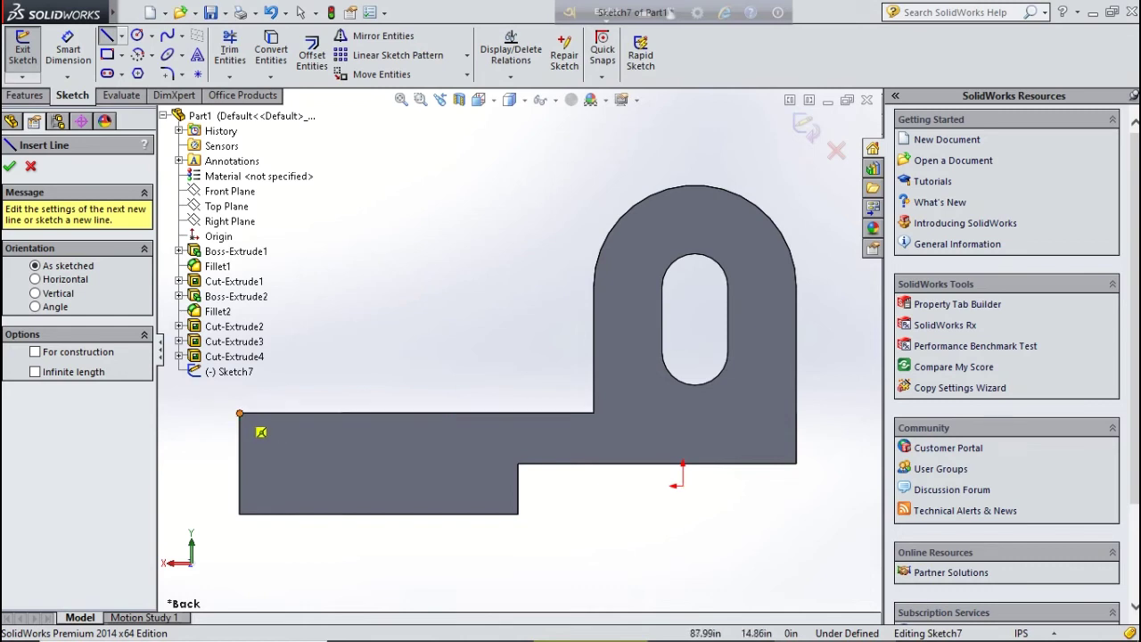
left_click(239, 412)
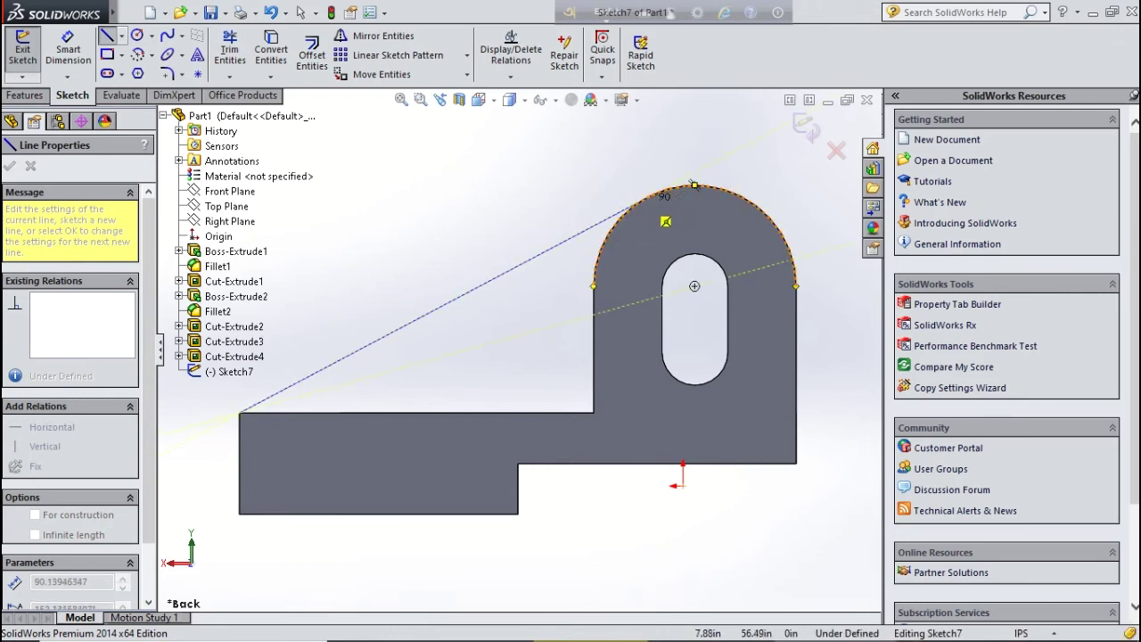
double_click(648, 186)
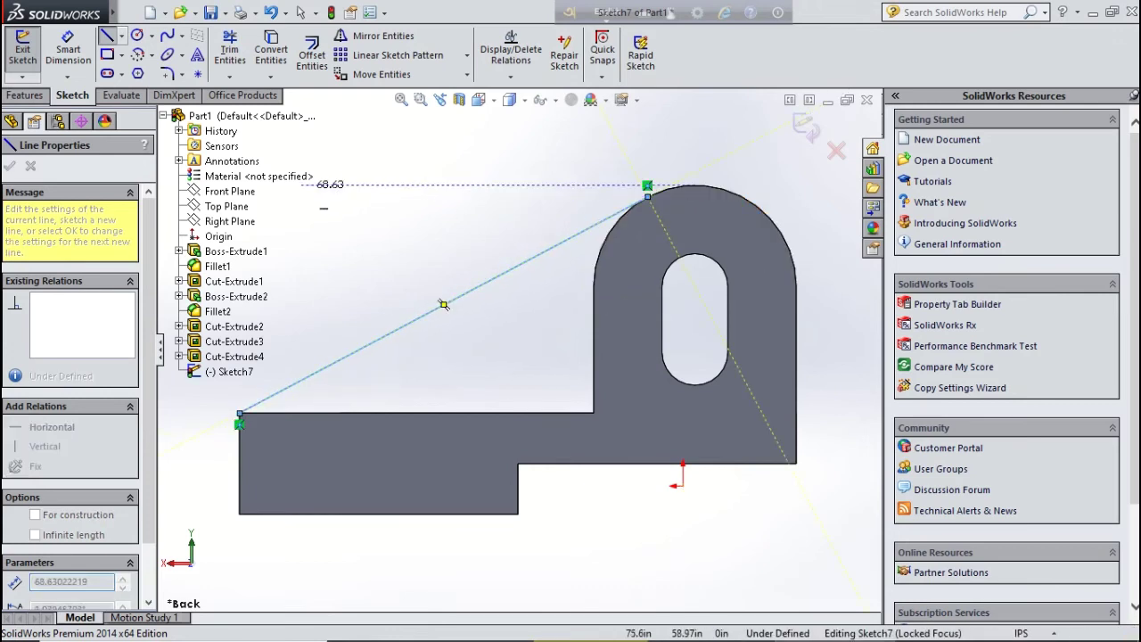
right_click(421, 184)
key("Escape")
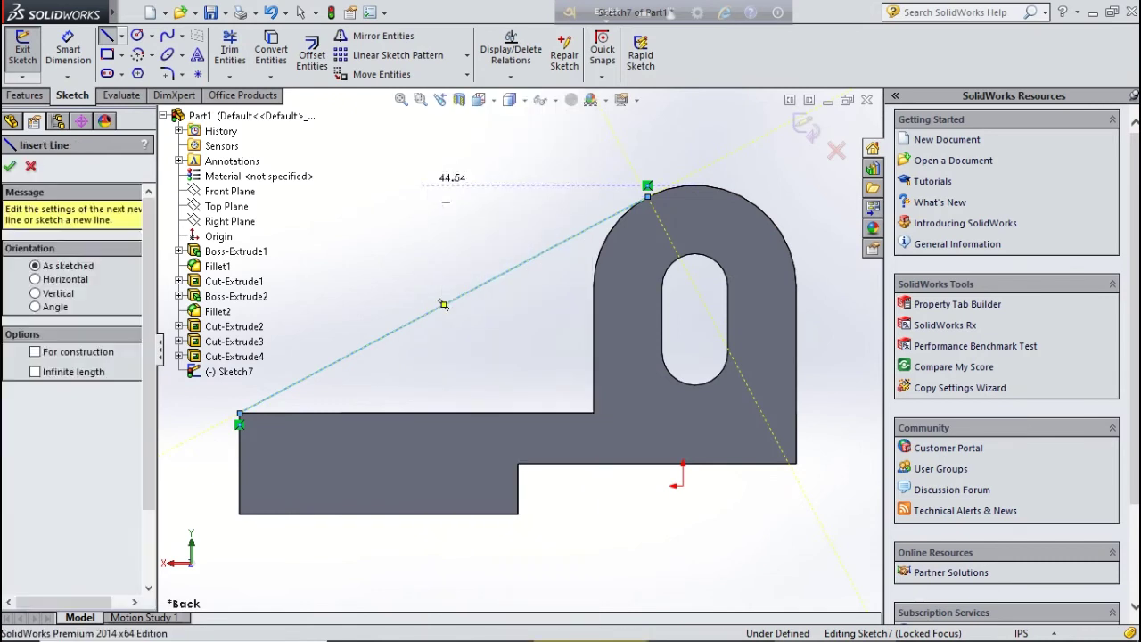
key("Escape")
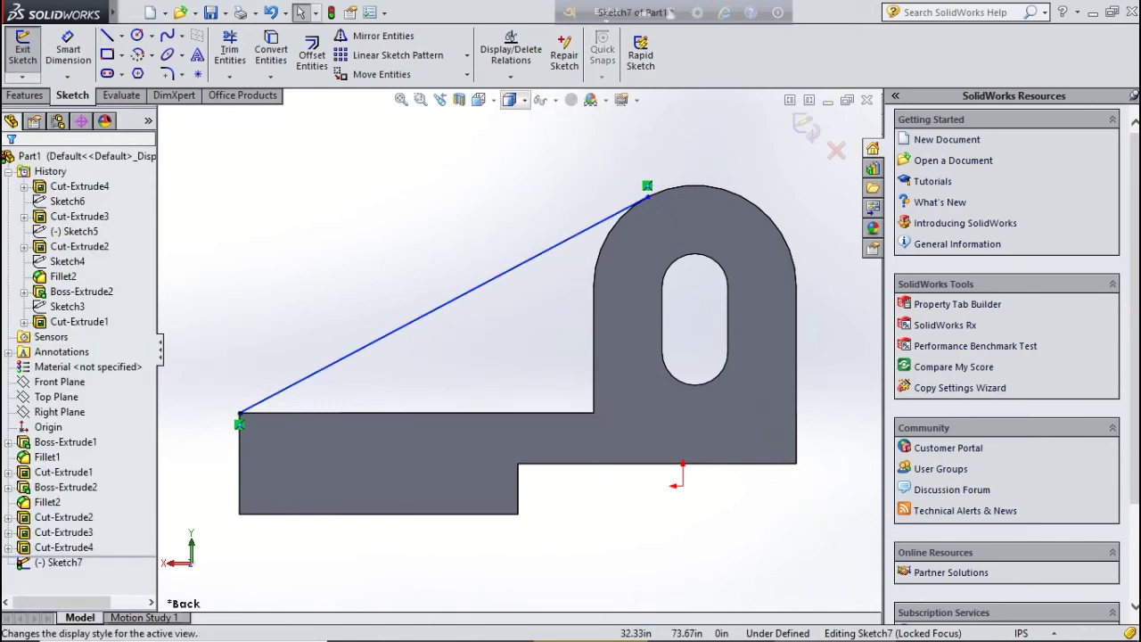
Switch to isometric view and start a Rib feature from the sketch line
left_click(478, 99)
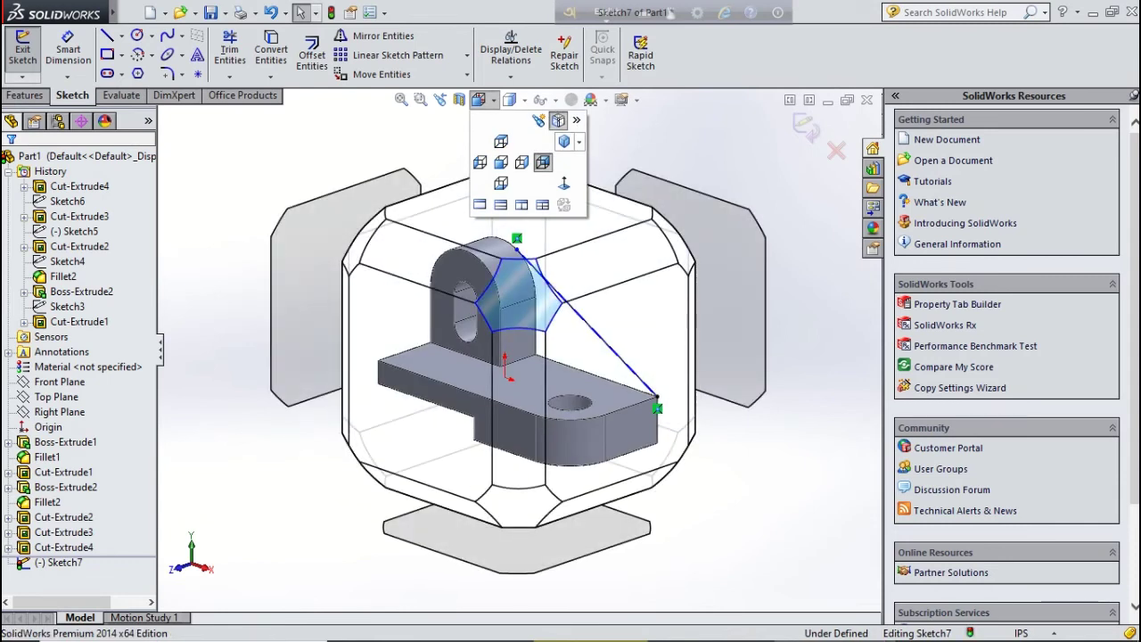
left_click(480, 162)
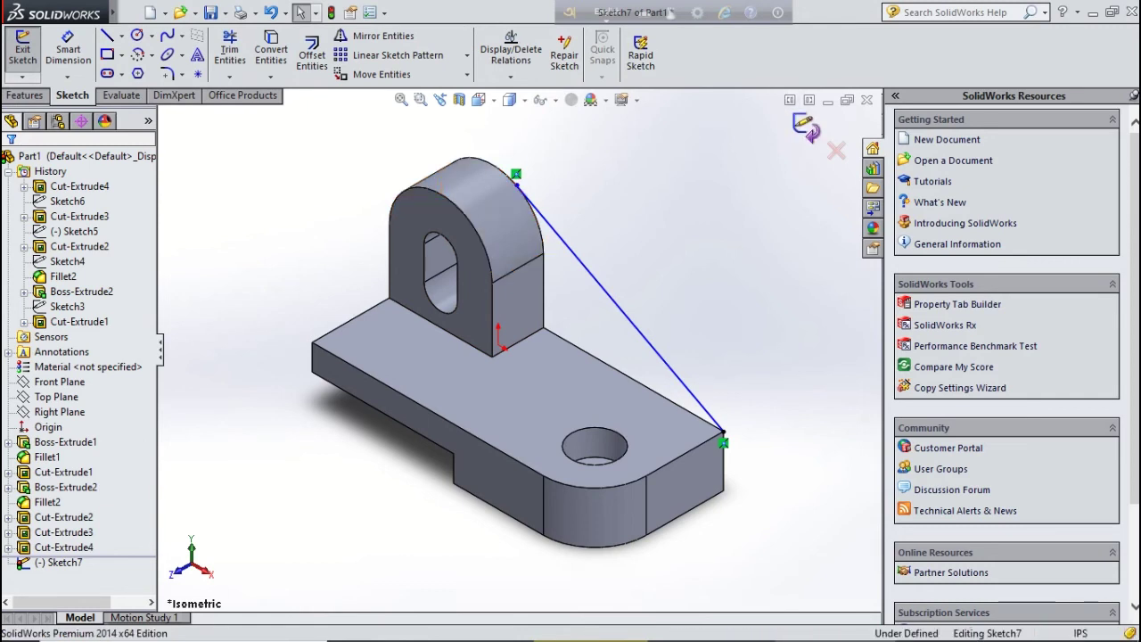
left_click(804, 127)
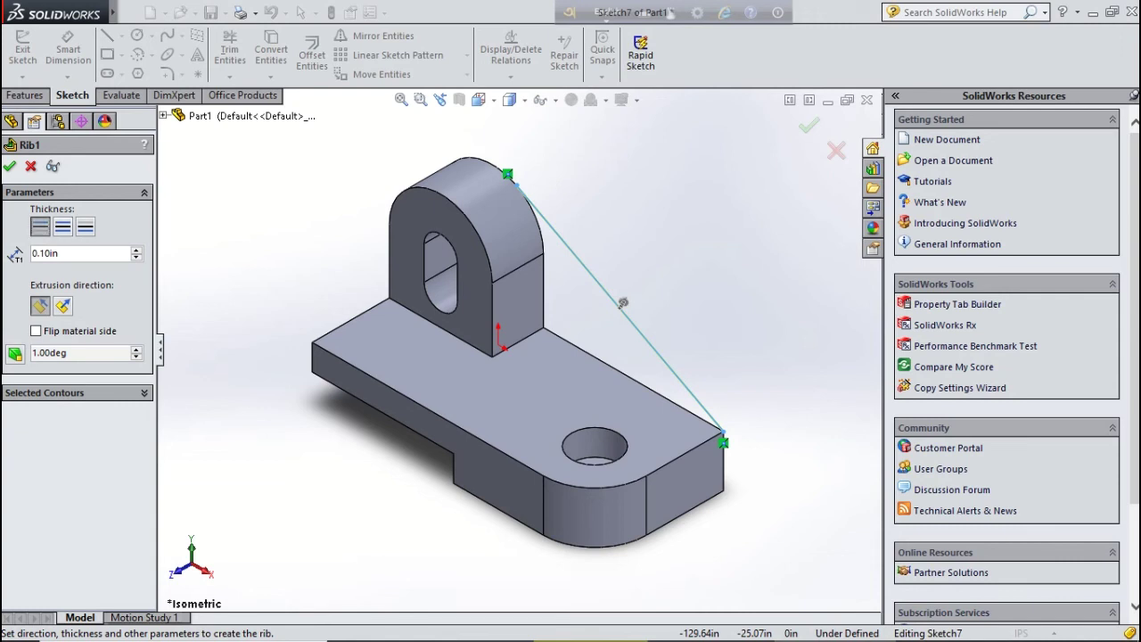
Create Rib1 as a one-sided 10 in rib with the material side flipped
left_click(85, 226)
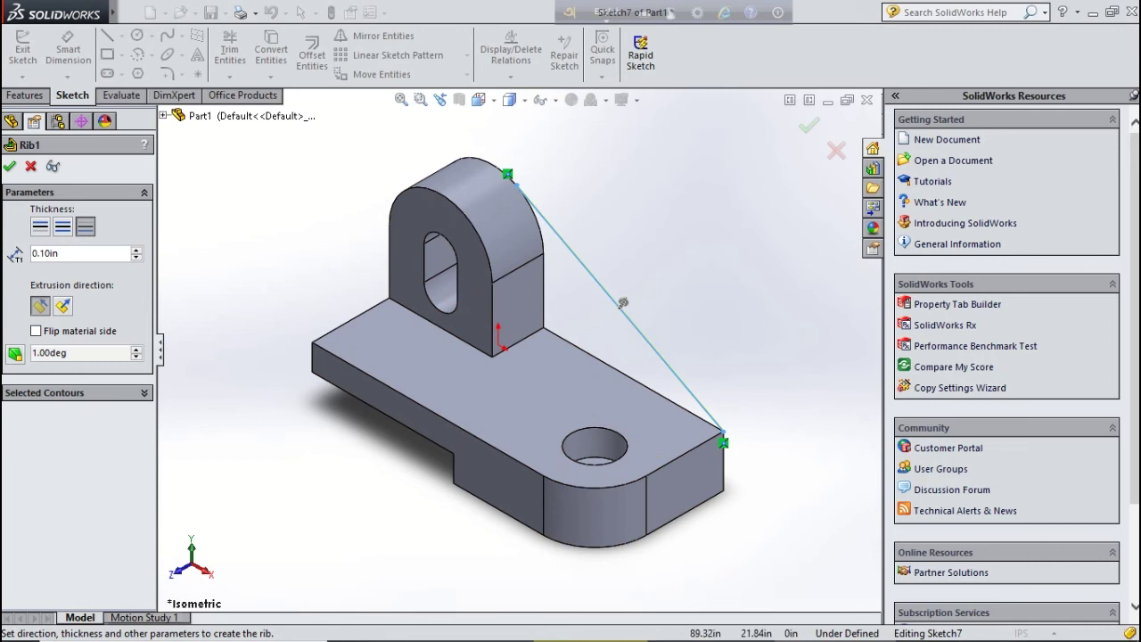
mouse_move(622, 303)
middle_mouse_down()
mouse_move(483, 303)
mouse_move(526, 316)
middle_mouse_up()
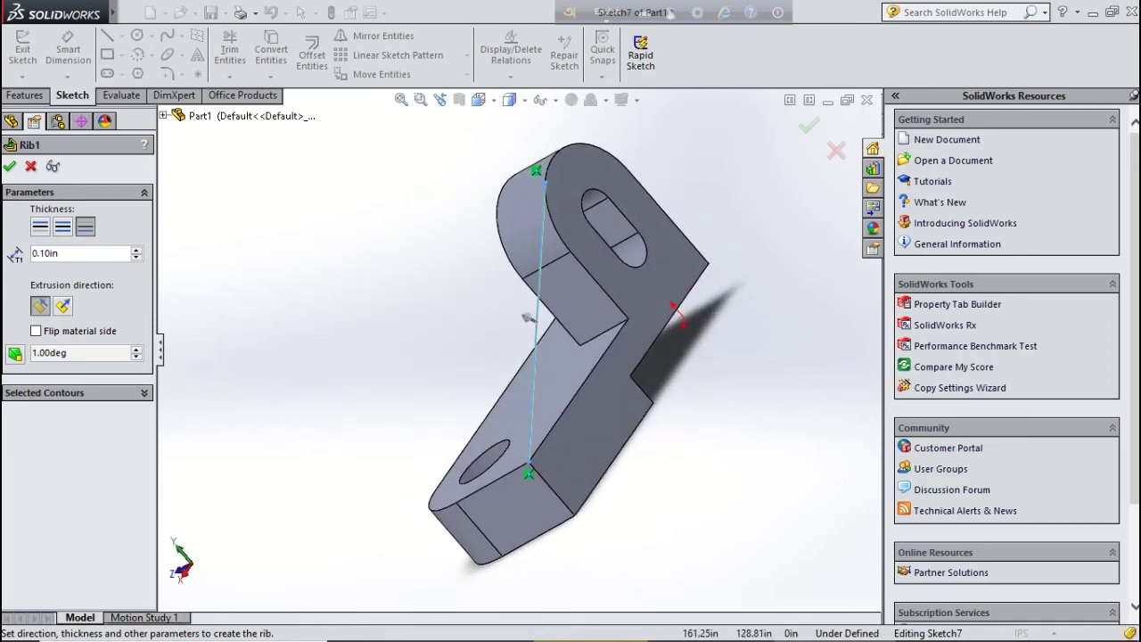
left_click(40, 226)
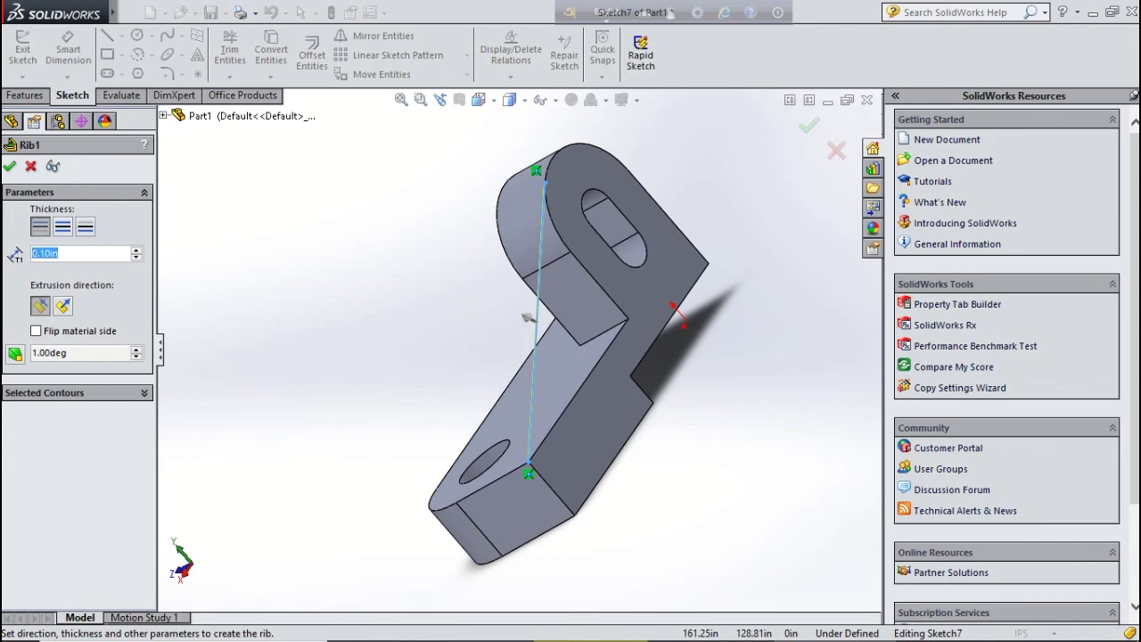
type("1")
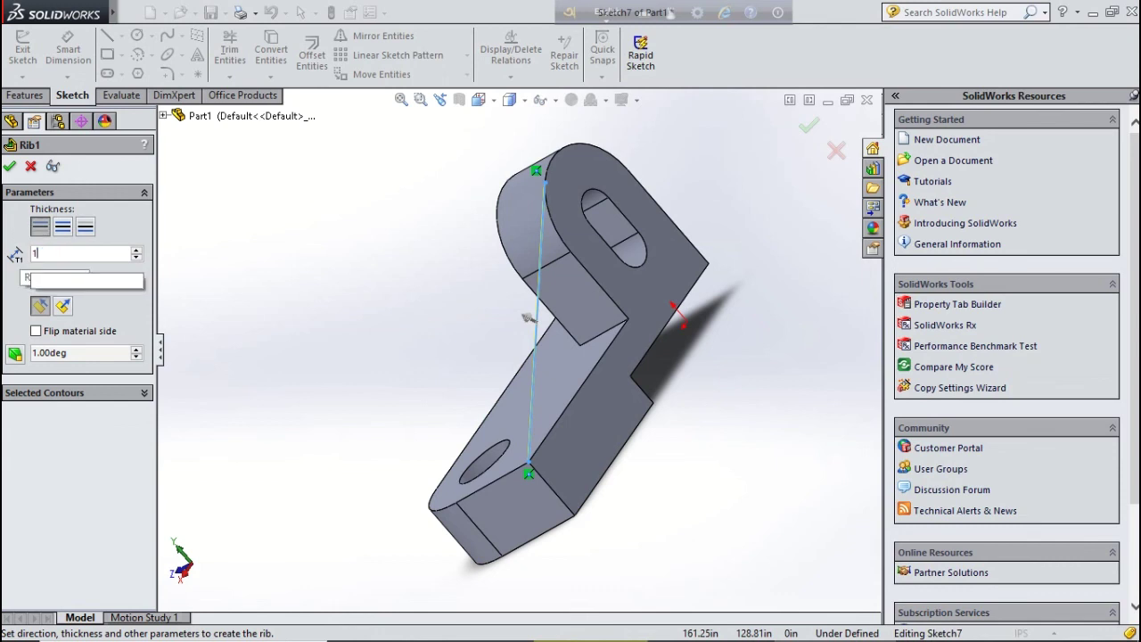
type("0")
key("Return")
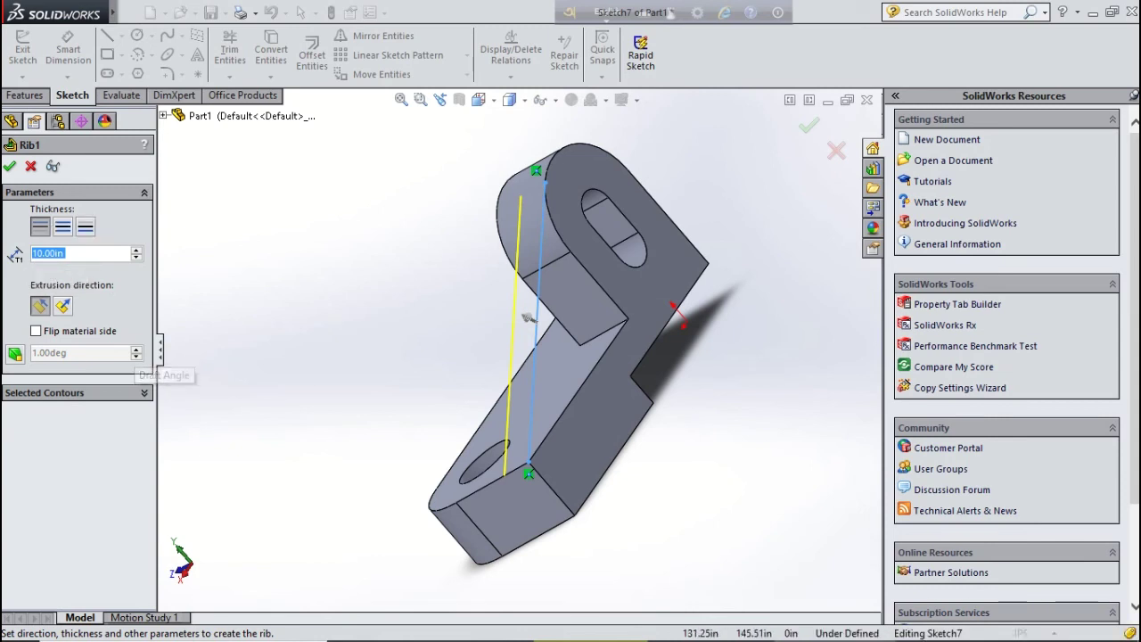
middle_click_drag(528, 317, 620, 311)
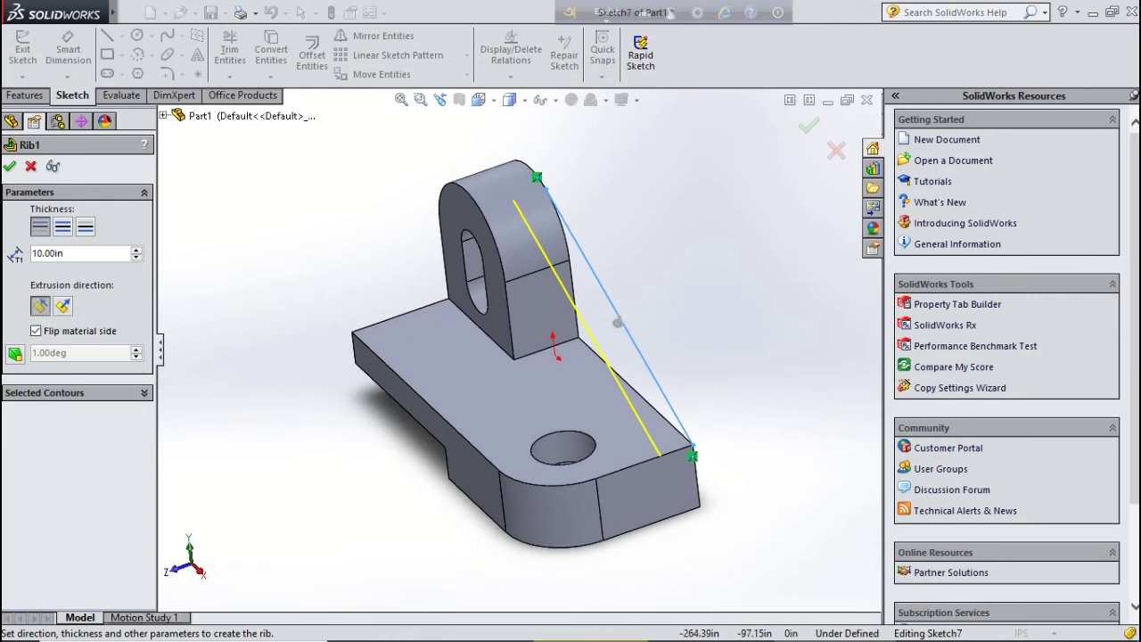
key("Return")
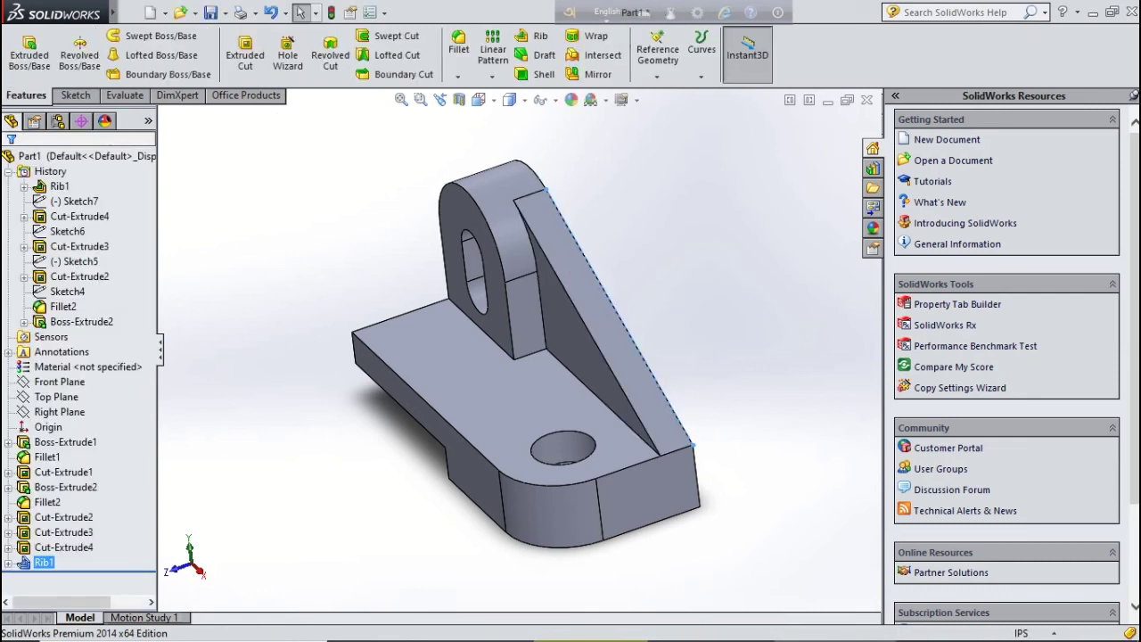
middle_click_drag(499, 356, 571, 365)
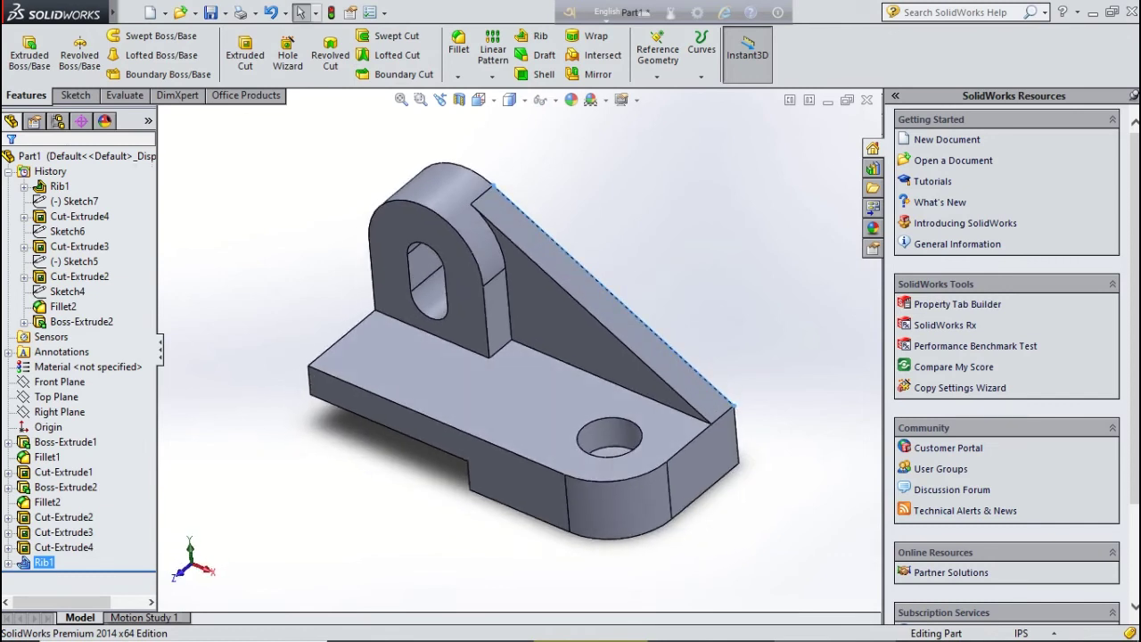
left_click(72, 94)
left_click(478, 99)
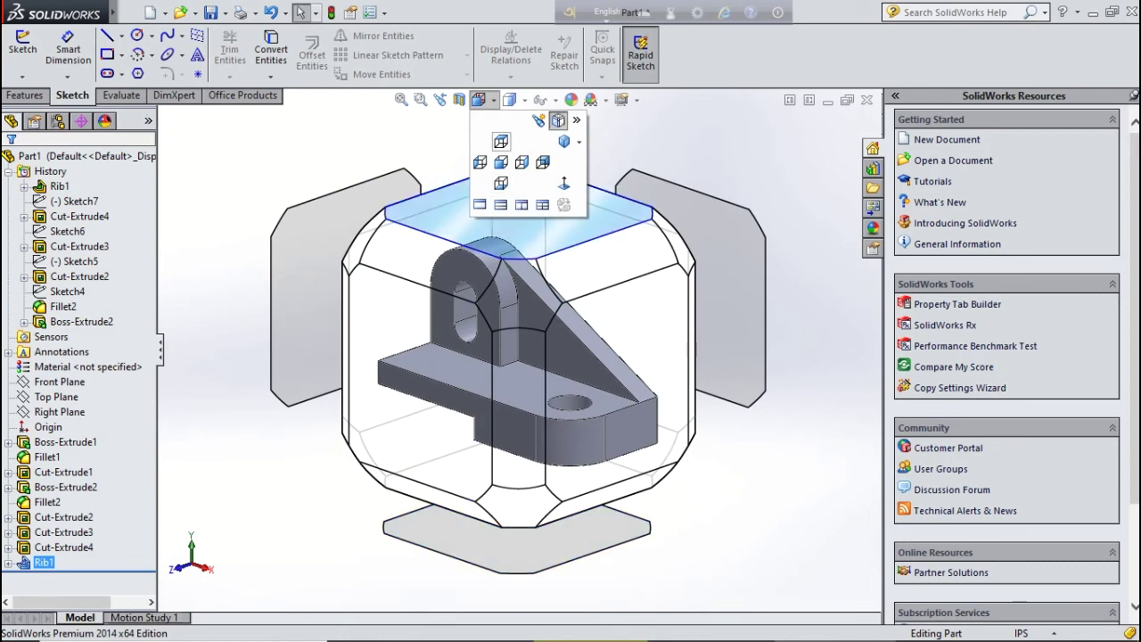
left_click(525, 234)
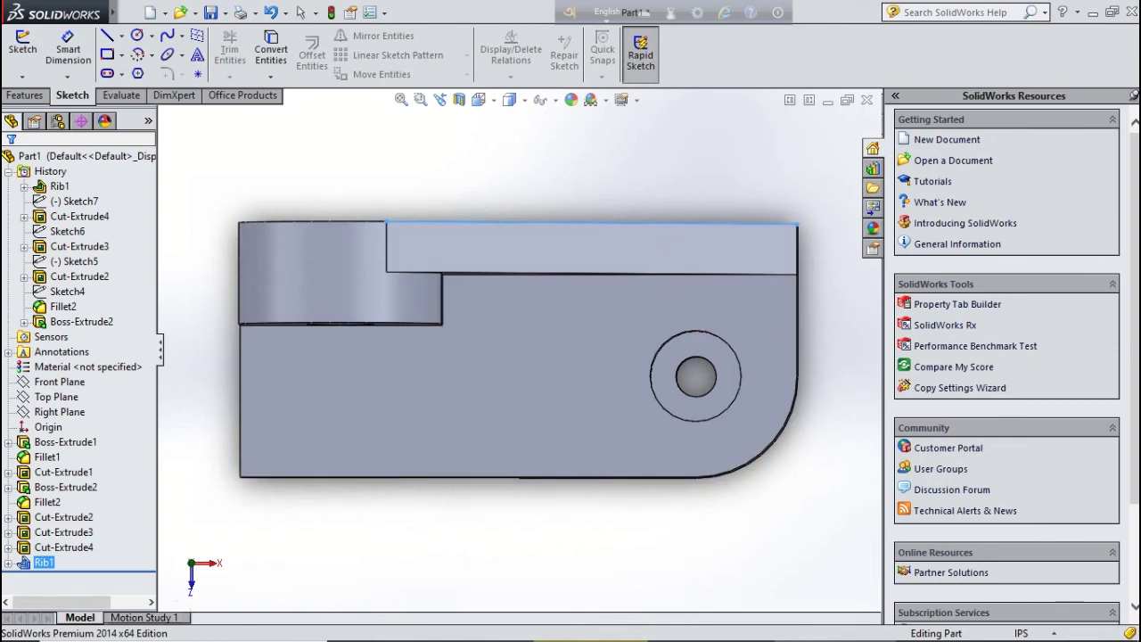
middle_click_drag(517, 357, 517, 303)
mouse_move(695, 357)
middle_mouse_down()
mouse_move(677, 374)
mouse_move(633, 357)
mouse_move(606, 245)
mouse_move(544, 330)
middle_mouse_up()
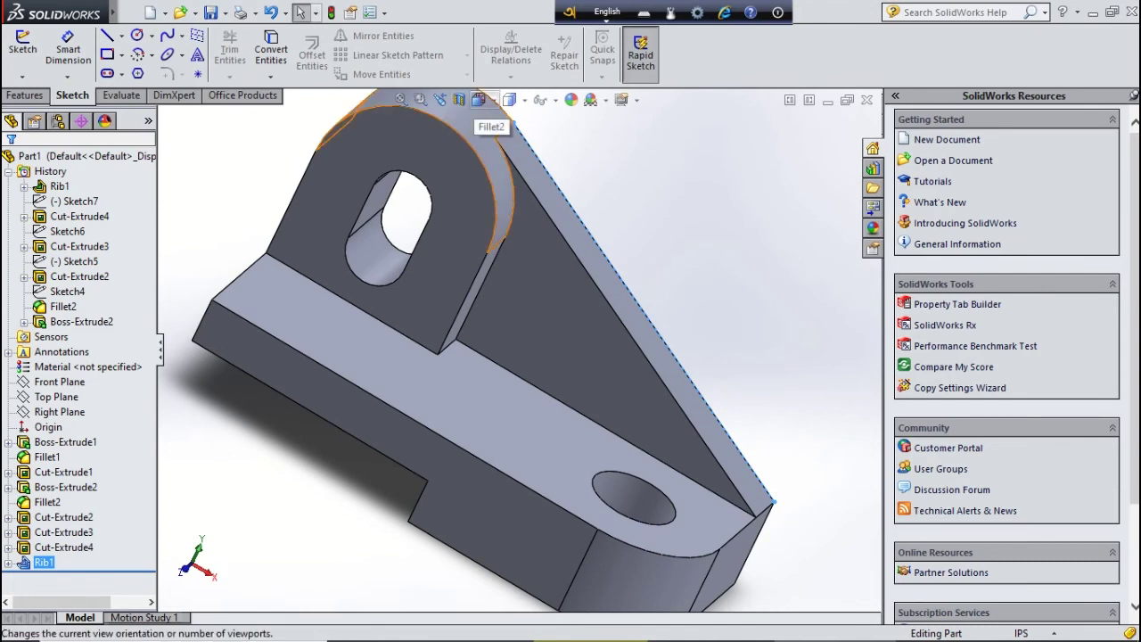
left_click(510, 100)
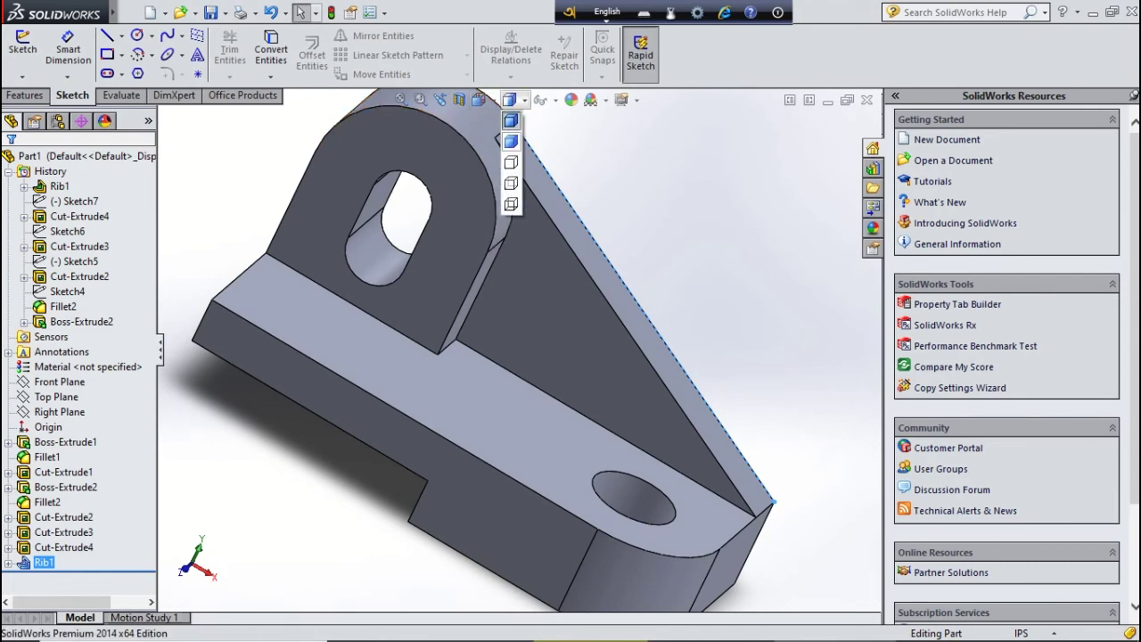
left_click(510, 162)
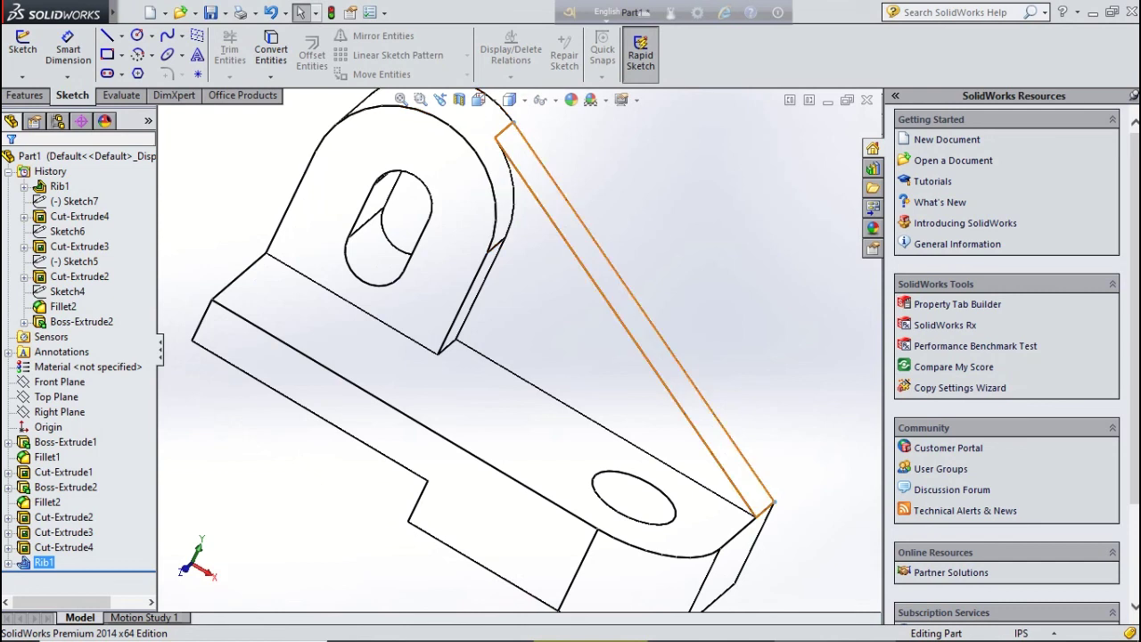
left_click(509, 100)
left_click(511, 182)
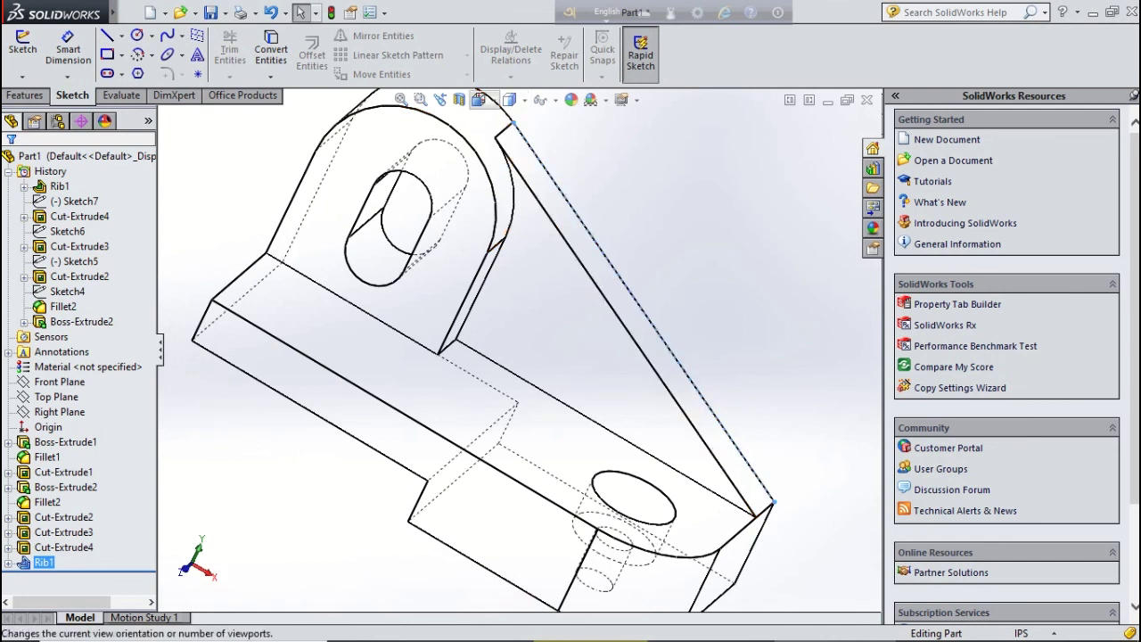
left_click(479, 100)
left_click(478, 100)
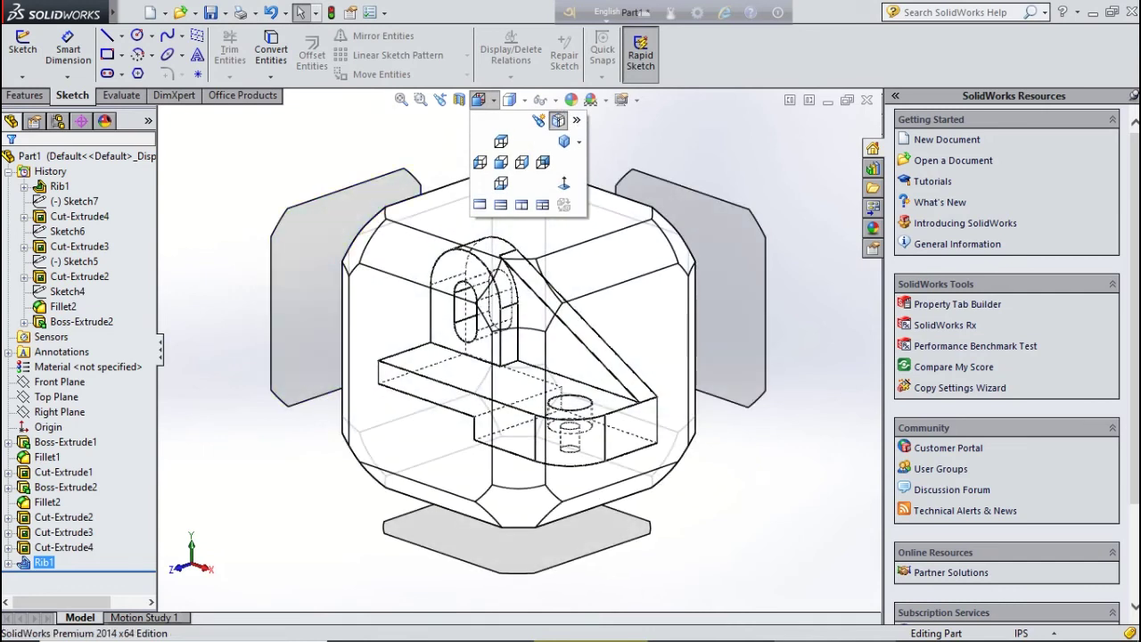
left_click(522, 287)
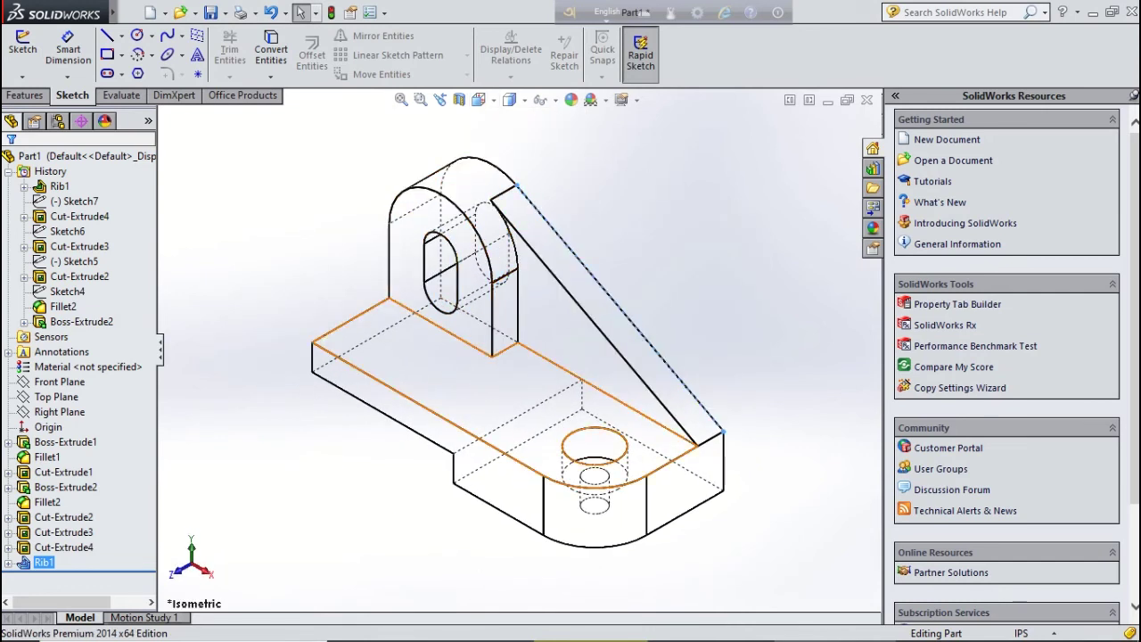
scroll(579, 494, "down", 3)
scroll(561, 490, "up", 3)
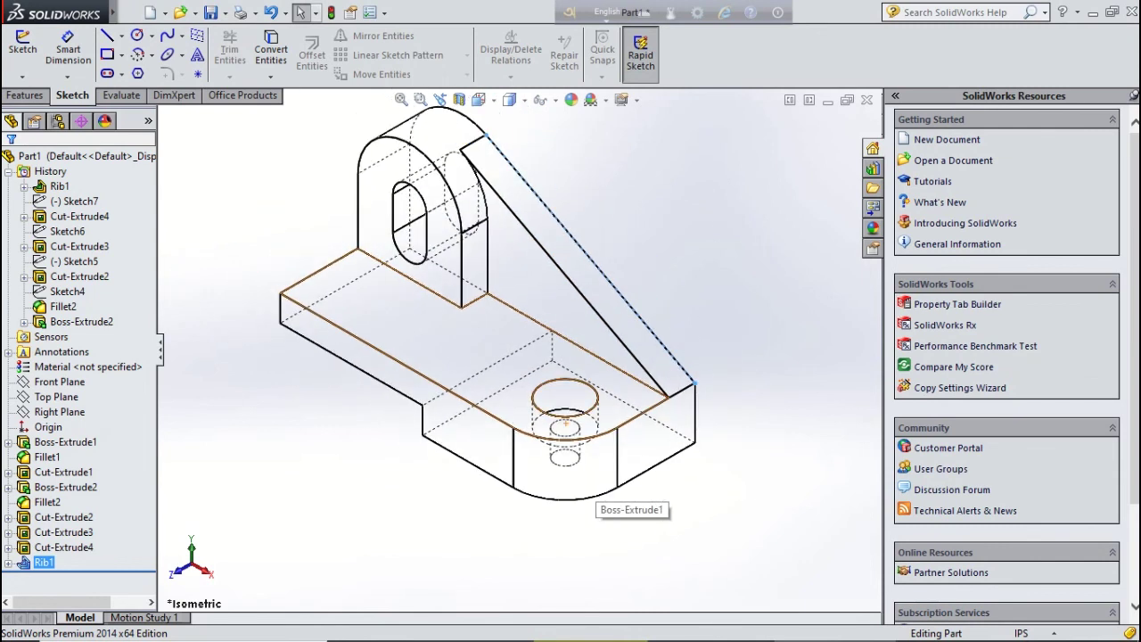
scroll(573, 435, "up", 2)
left_click(513, 99)
left_click(509, 116)
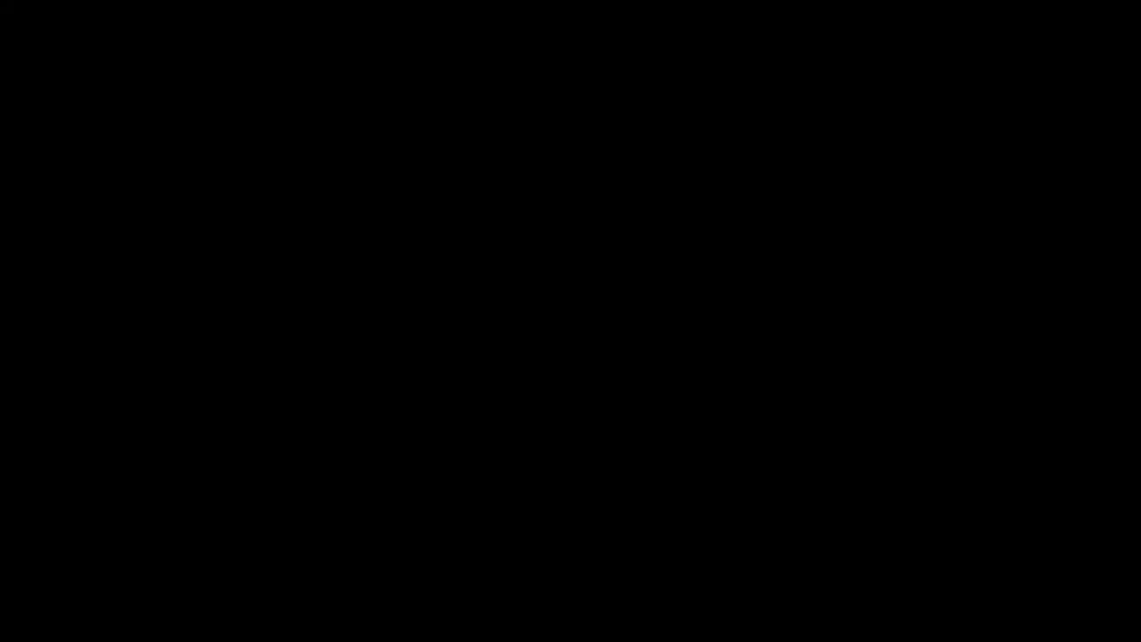